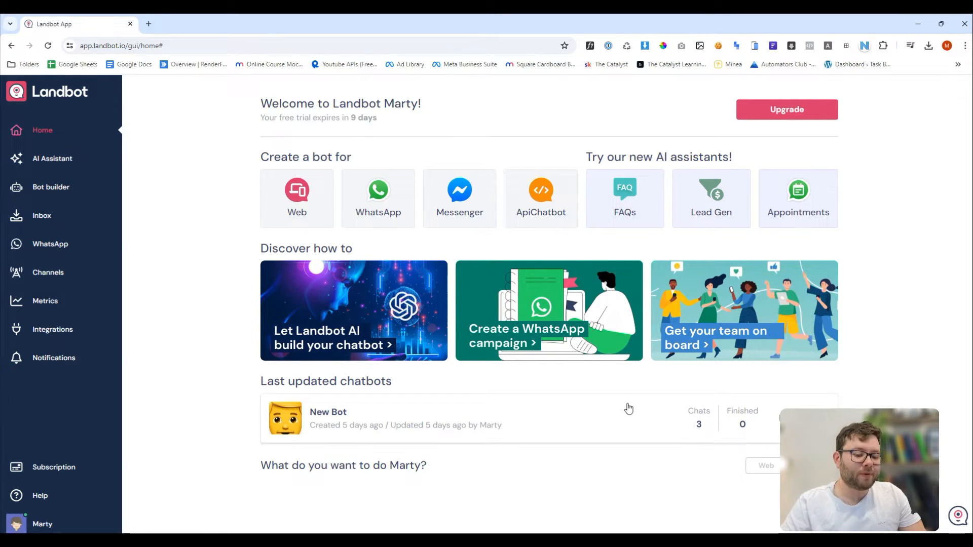
Open 'New Bot' from the Last updated chatbots list on the Home page.
{"action": "left_click", "coordinate": [542, 429]}
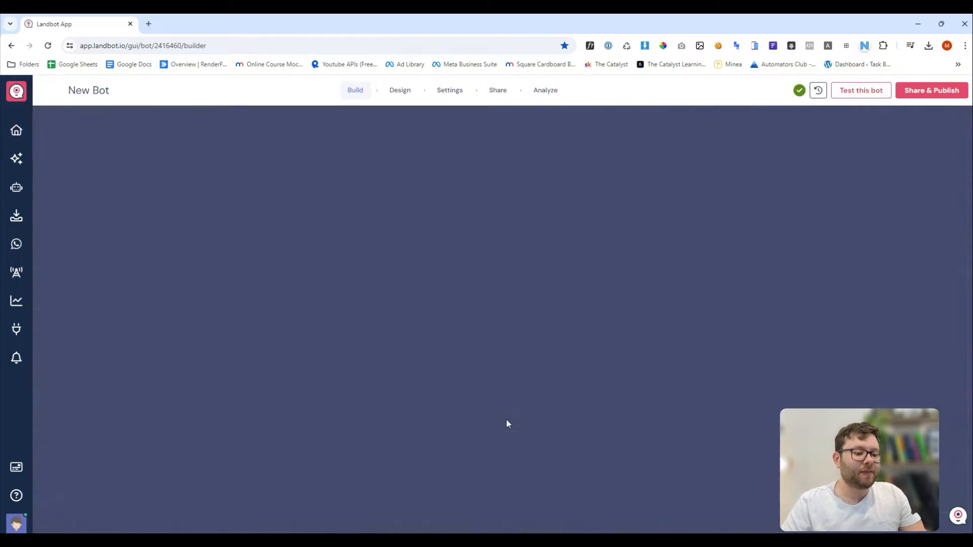
Publish New Bot with Share & Publish and open the live chatbot from its share link.
{"action": "scroll", "coordinate": [528, 326], "scroll_direction": "down", "scroll_amount": 5}
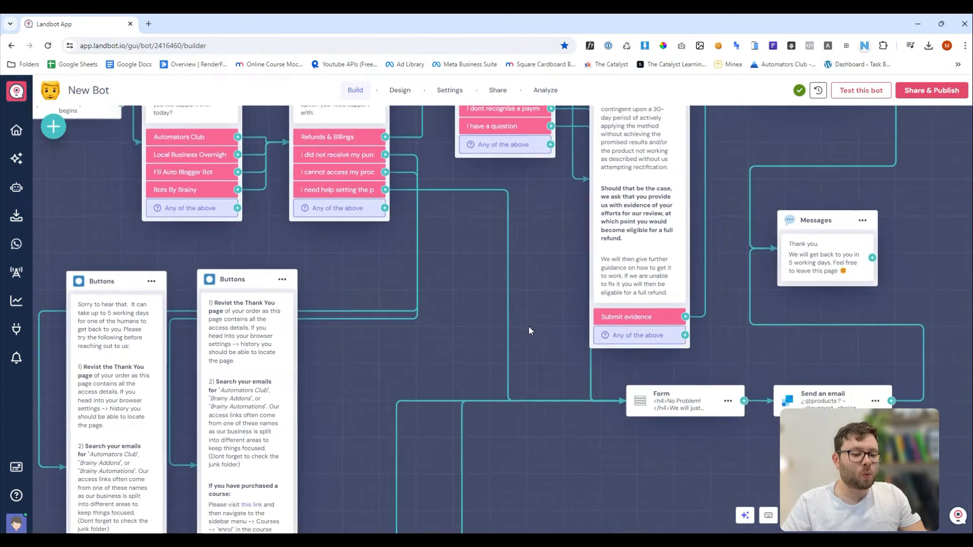
{"action": "scroll", "coordinate": [529, 333], "scroll_direction": "down", "scroll_amount": 2}
{"action": "left_click", "coordinate": [434, 369]}
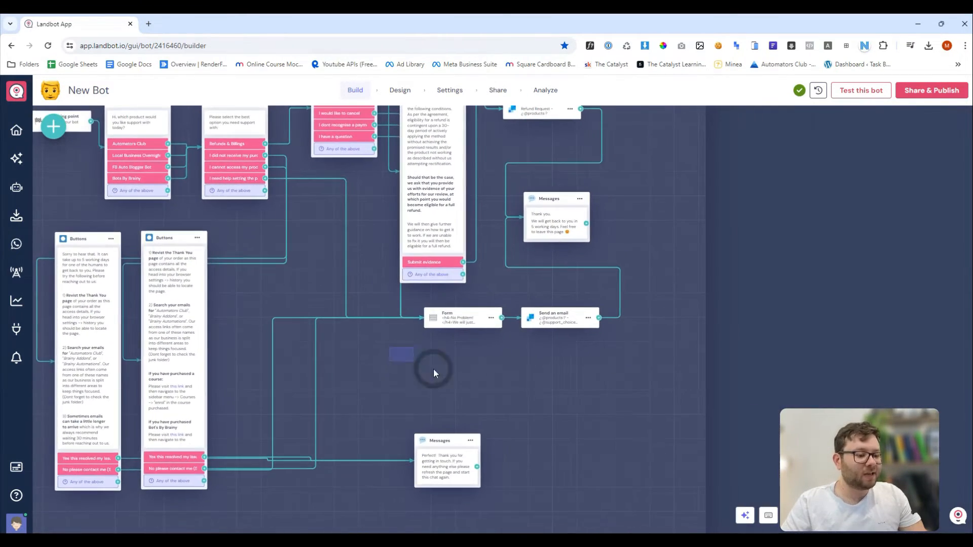
{"action": "left_click_drag", "start_coordinate": [402, 352], "coordinate": [473, 406]}
{"action": "left_click_drag", "start_coordinate": [480, 353], "coordinate": [489, 310]}
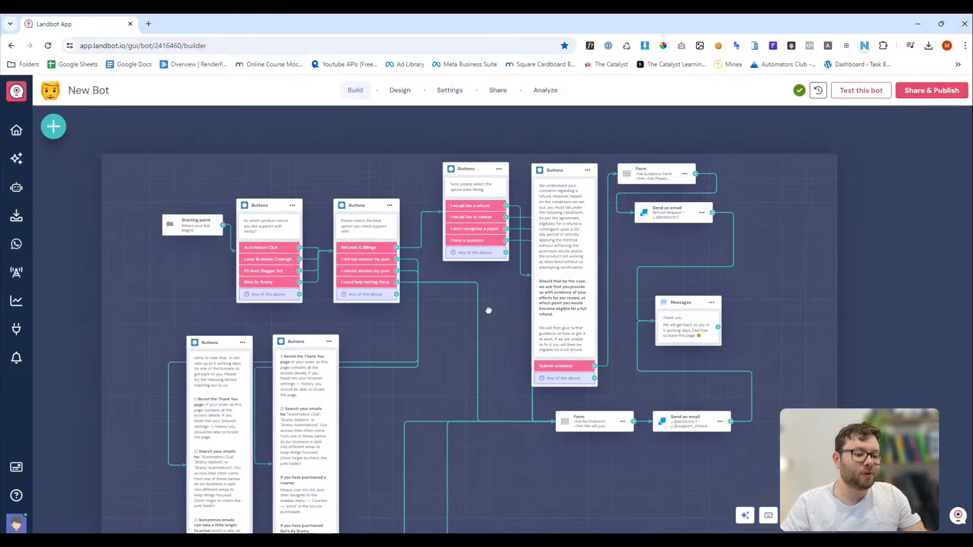
{"action": "left_click", "coordinate": [917, 91]}
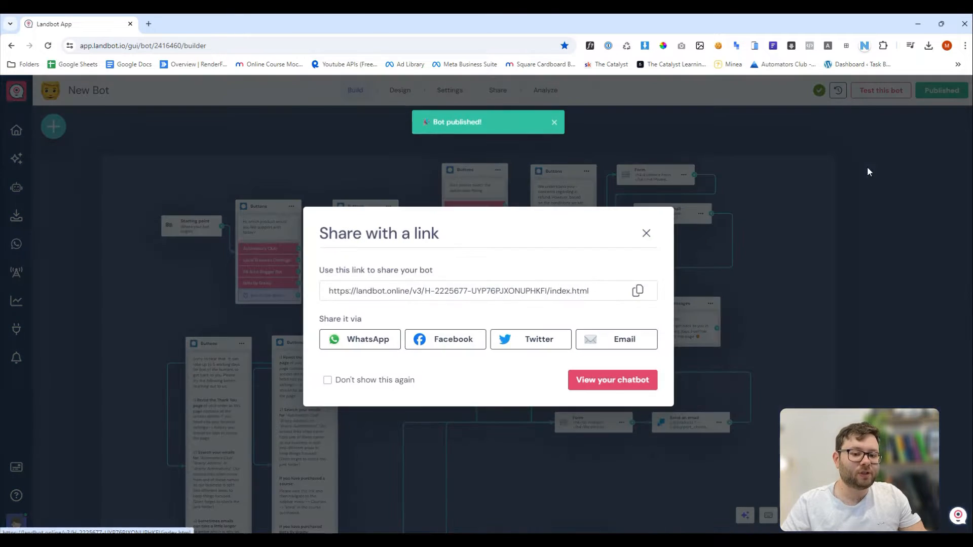
{"action": "left_click", "coordinate": [612, 378]}
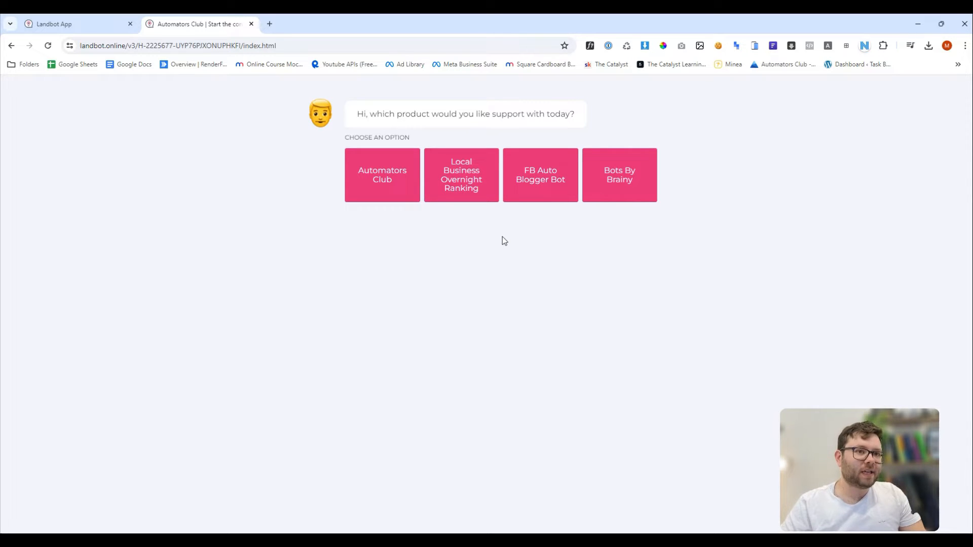
In the live chatbot, choose Automators Club and then 'I did not receive my purchase'.
{"action": "left_click", "coordinate": [63, 23]}
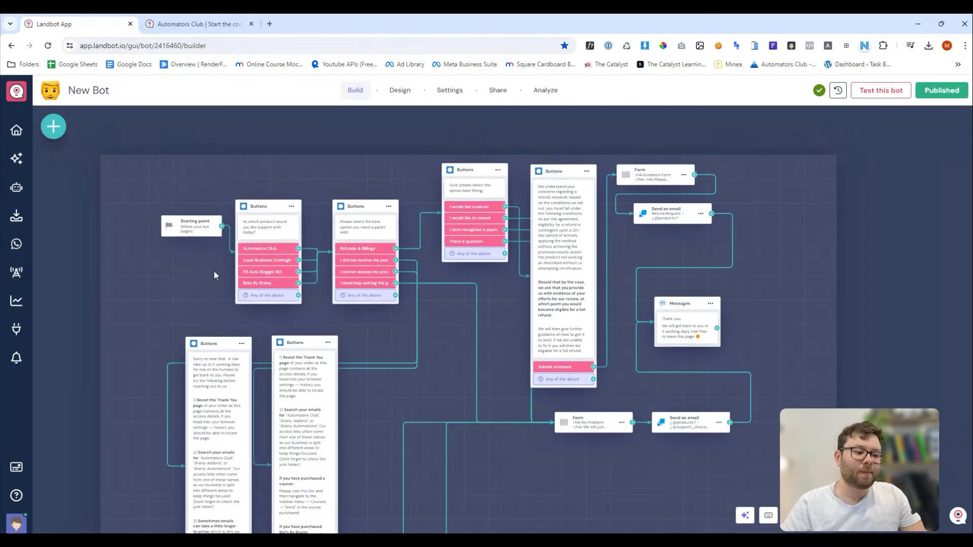
{"action": "left_click_drag", "start_coordinate": [171, 272], "coordinate": [270, 299]}
{"action": "scroll", "coordinate": [288, 265], "scroll_direction": "up", "scroll_amount": 2}
{"action": "scroll", "coordinate": [289, 265], "scroll_direction": "up", "scroll_amount": 2}
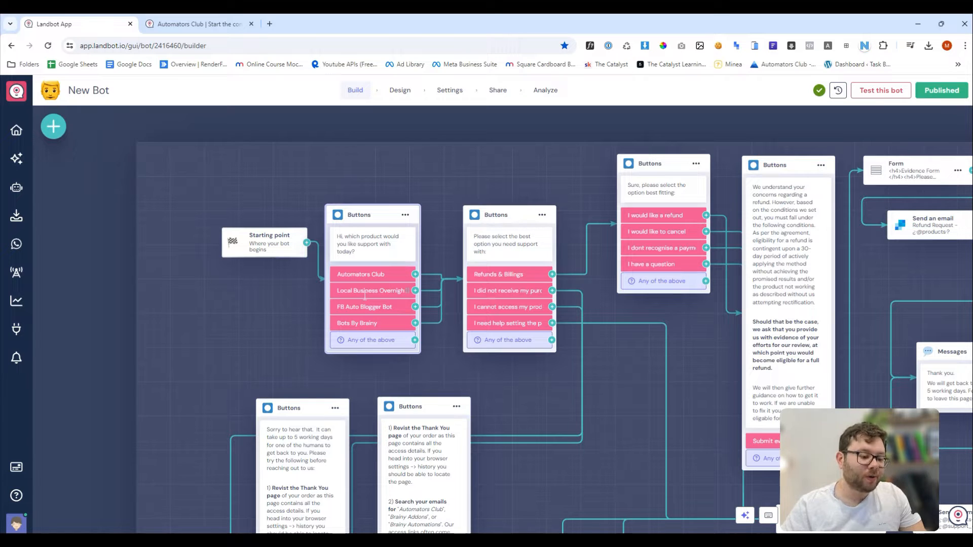
{"action": "left_click", "coordinate": [198, 24]}
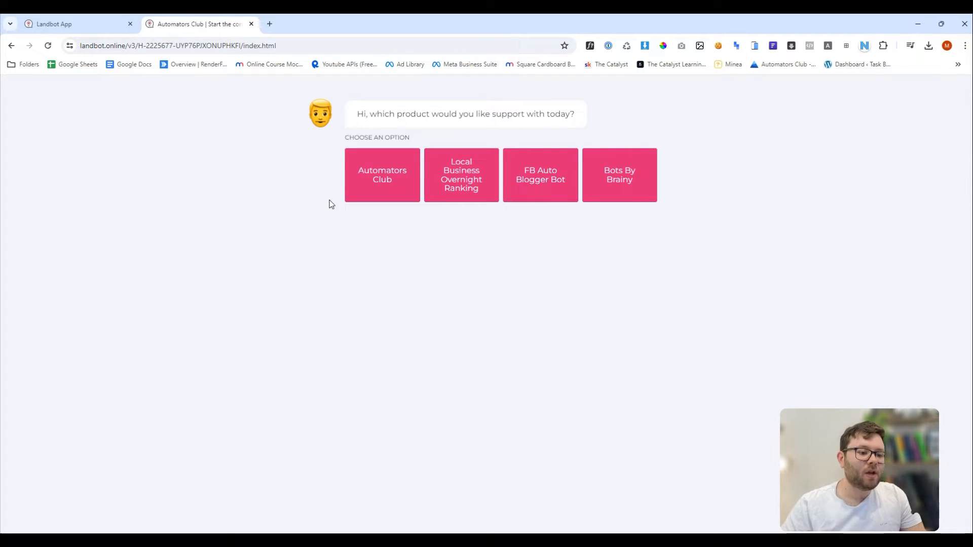
{"action": "left_click", "coordinate": [386, 194]}
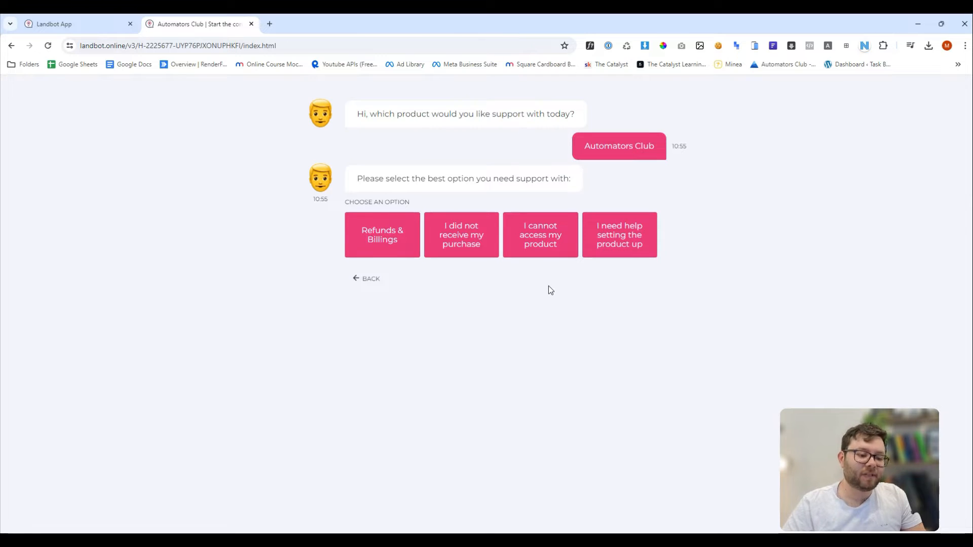
{"action": "left_click", "coordinate": [487, 254]}
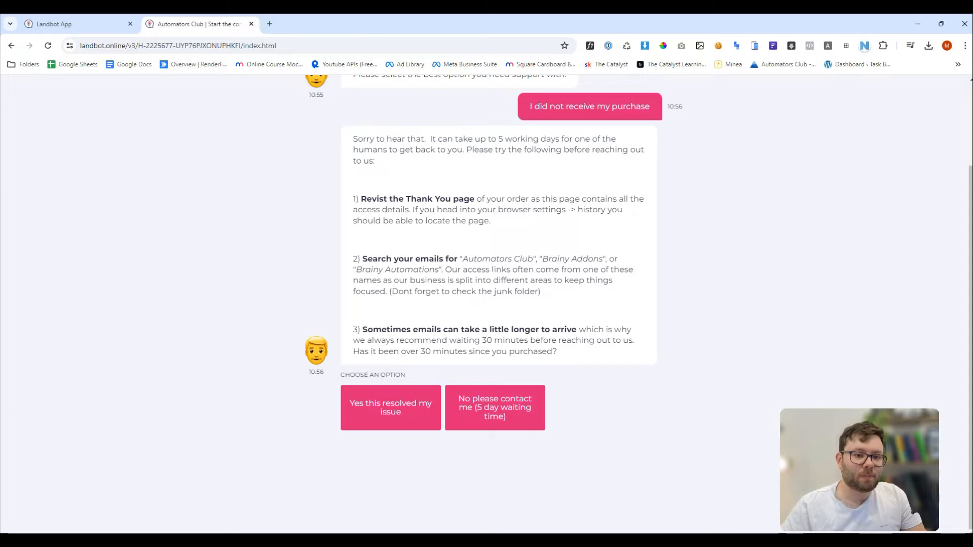
Check the help-message blocks in the flow, then answer 'No please contact me' in the live bot.
{"action": "left_click", "coordinate": [84, 23]}
{"action": "left_click_drag", "start_coordinate": [582, 411], "coordinate": [466, 319]}
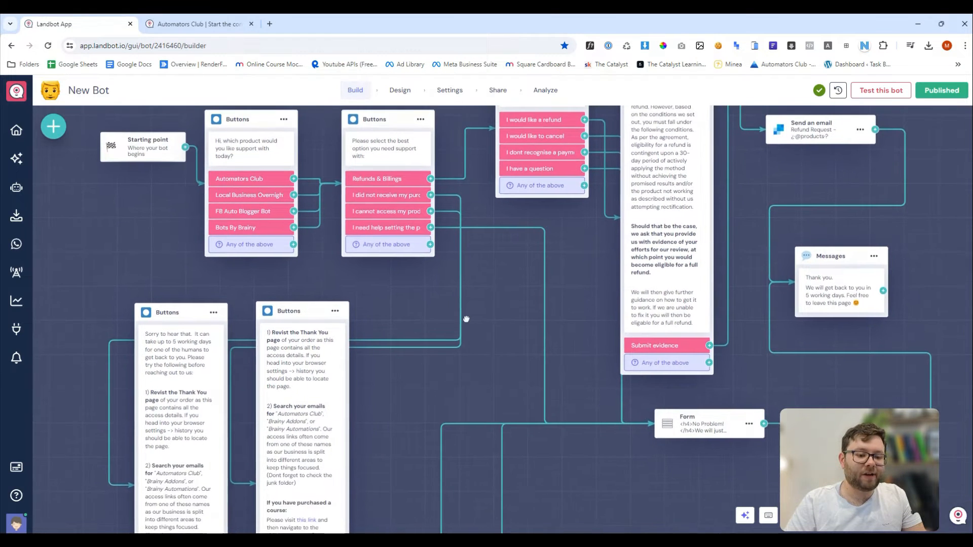
{"action": "key", "text": "ctrl+Tab"}
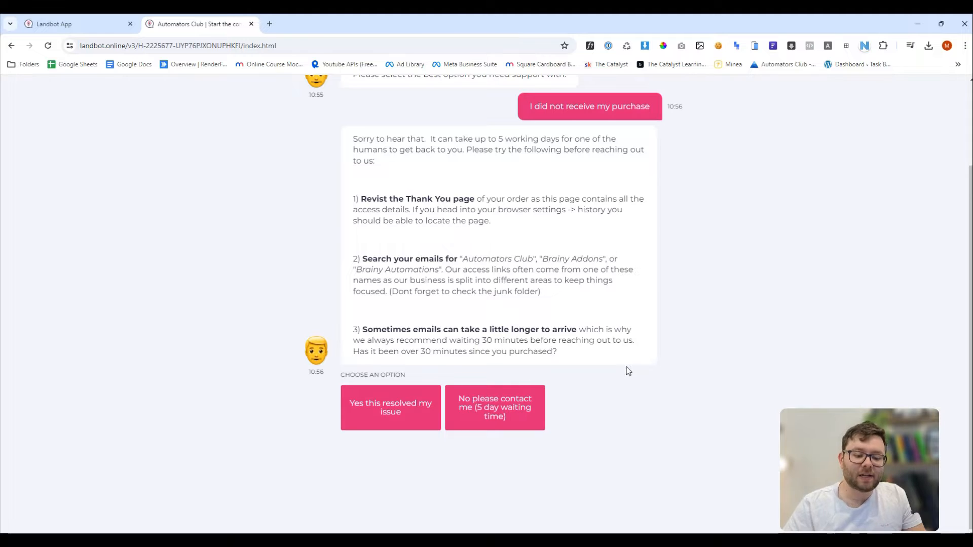
{"action": "left_click", "coordinate": [511, 415]}
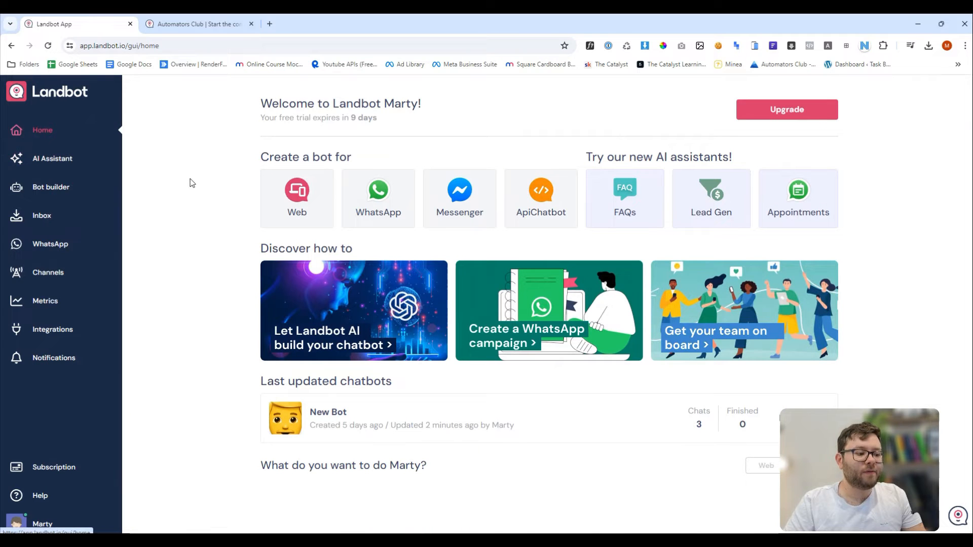
Build a new Web chatbot in Bot builder, starting from scratch.
{"action": "left_click", "coordinate": [68, 188]}
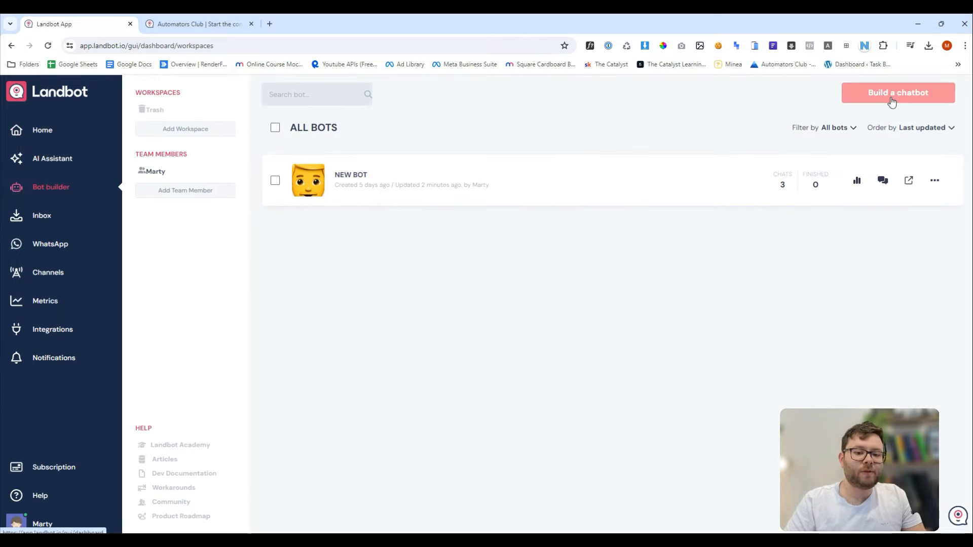
{"action": "left_click", "coordinate": [889, 96]}
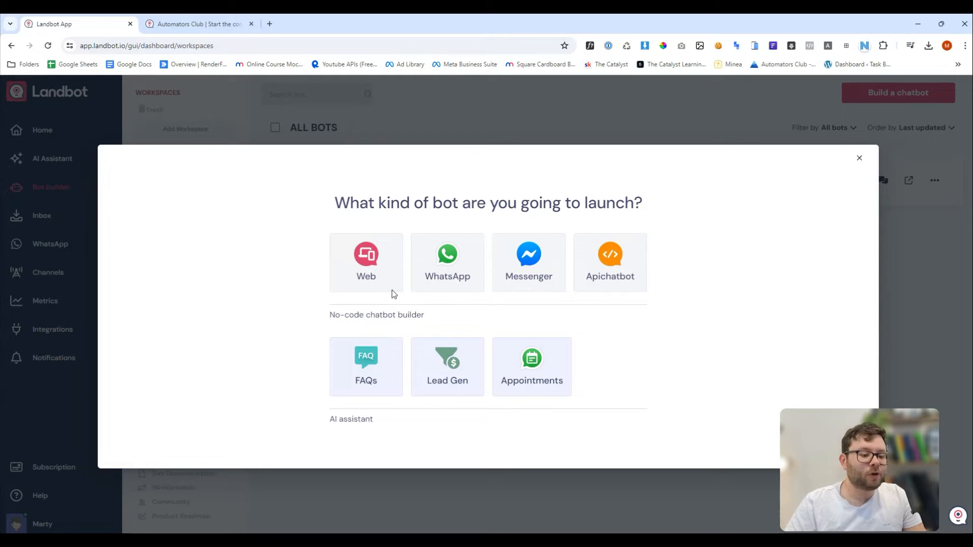
{"action": "left_click", "coordinate": [365, 279]}
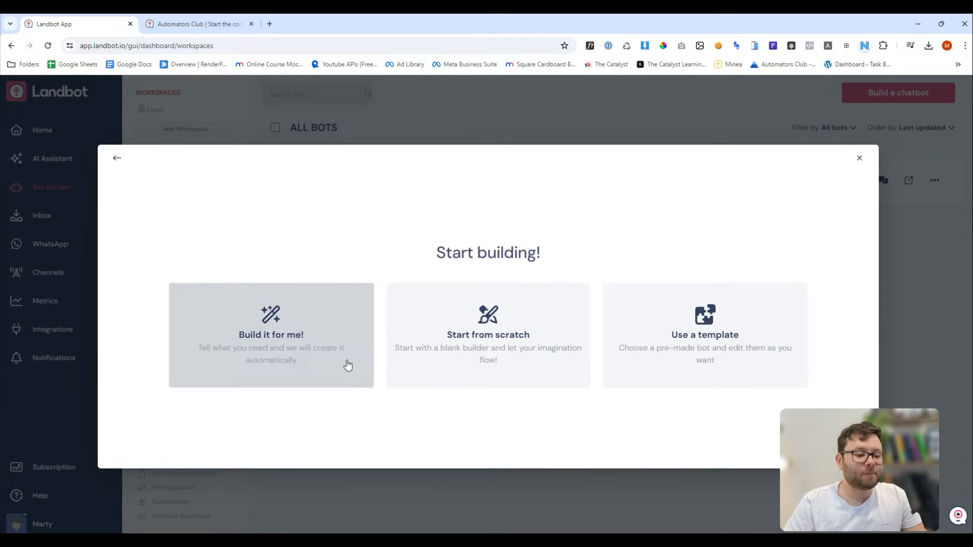
{"action": "left_click", "coordinate": [487, 360]}
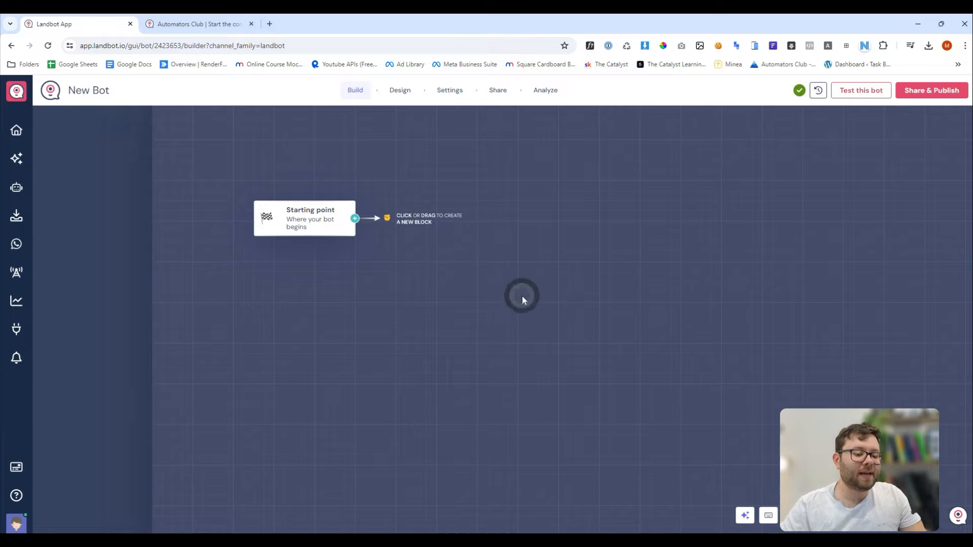
Attach a Buttons block to the Starting point from the block-type list.
{"action": "left_click", "coordinate": [522, 296]}
{"action": "left_click_drag", "start_coordinate": [519, 277], "coordinate": [355, 244]}
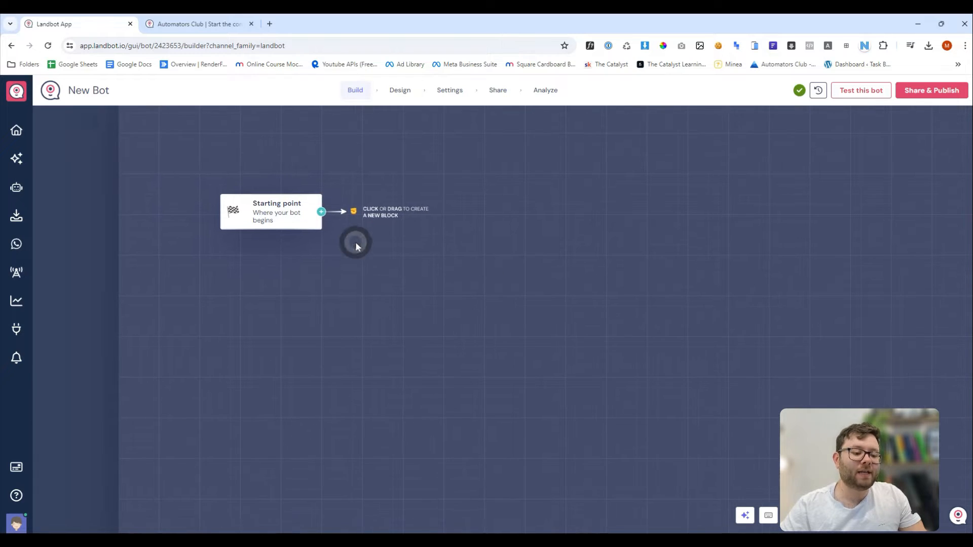
{"action": "left_click", "coordinate": [320, 213]}
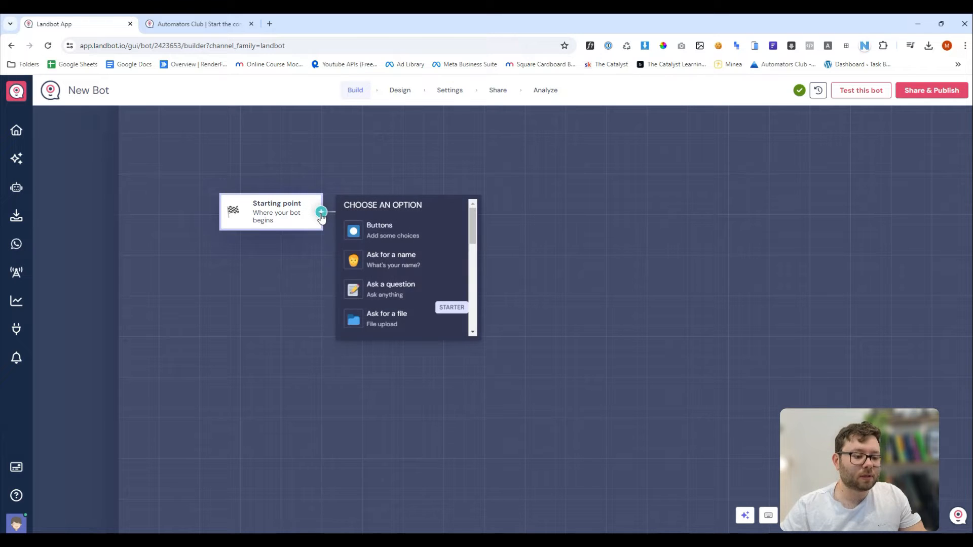
{"action": "scroll", "coordinate": [419, 246], "scroll_direction": "down", "scroll_amount": 6}
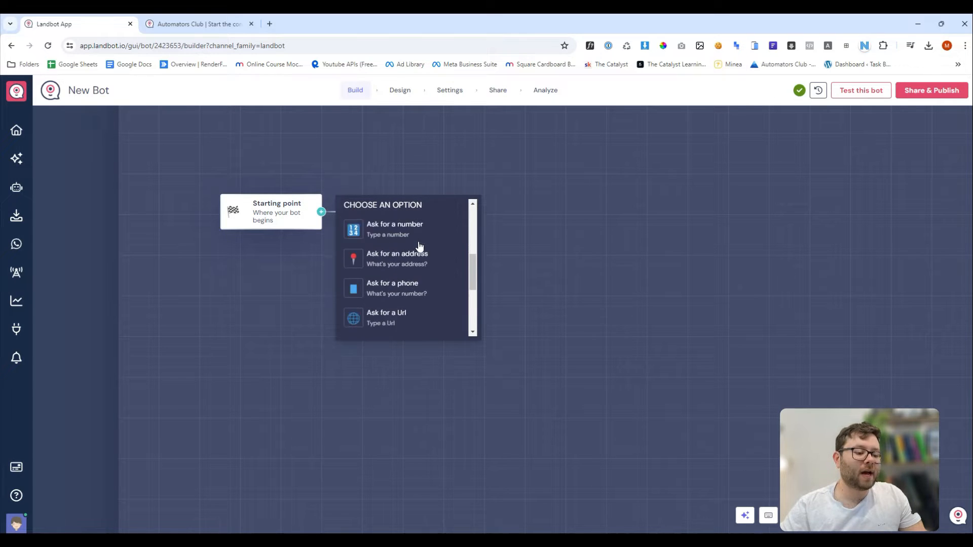
{"action": "scroll", "coordinate": [418, 247], "scroll_direction": "down", "scroll_amount": 4}
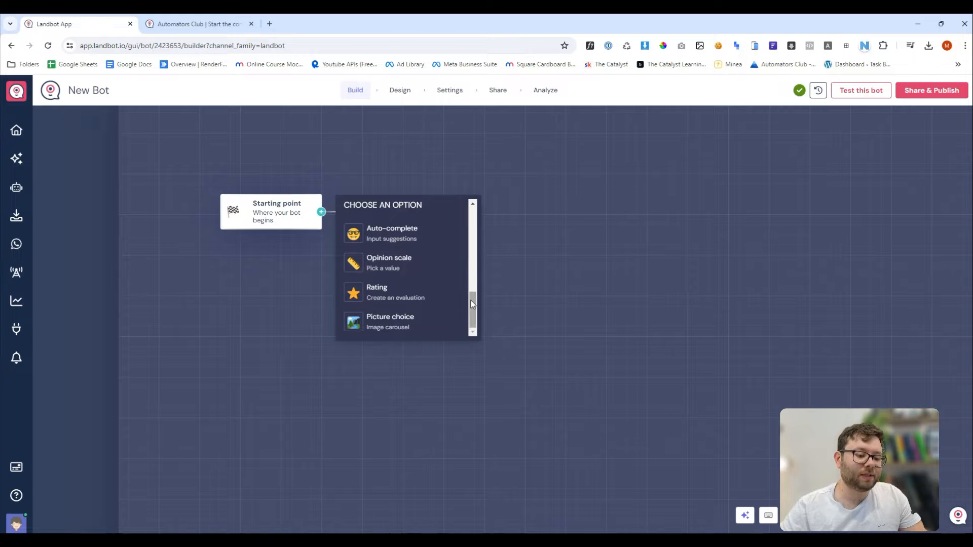
{"action": "left_click_drag", "start_coordinate": [472, 306], "coordinate": [474, 218]}
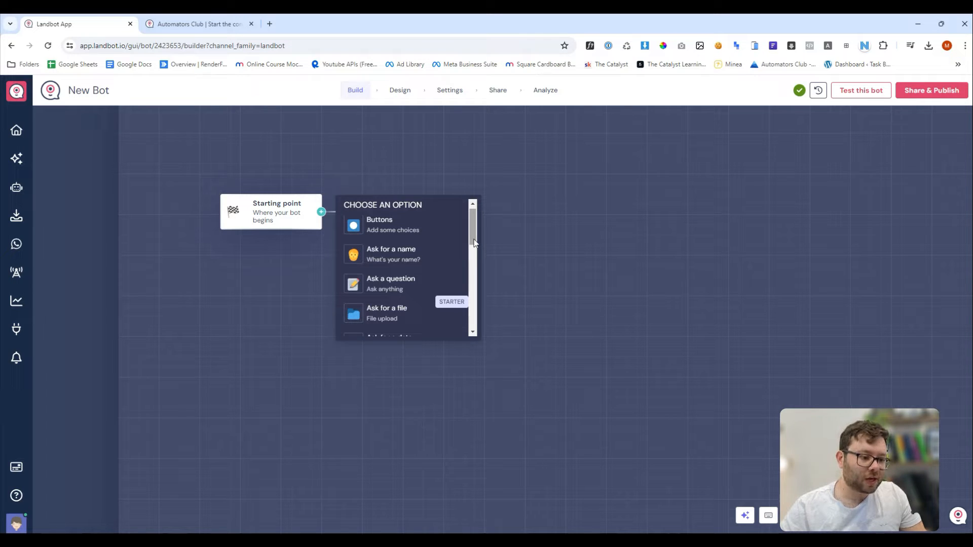
{"action": "left_click_drag", "start_coordinate": [474, 243], "coordinate": [474, 241]}
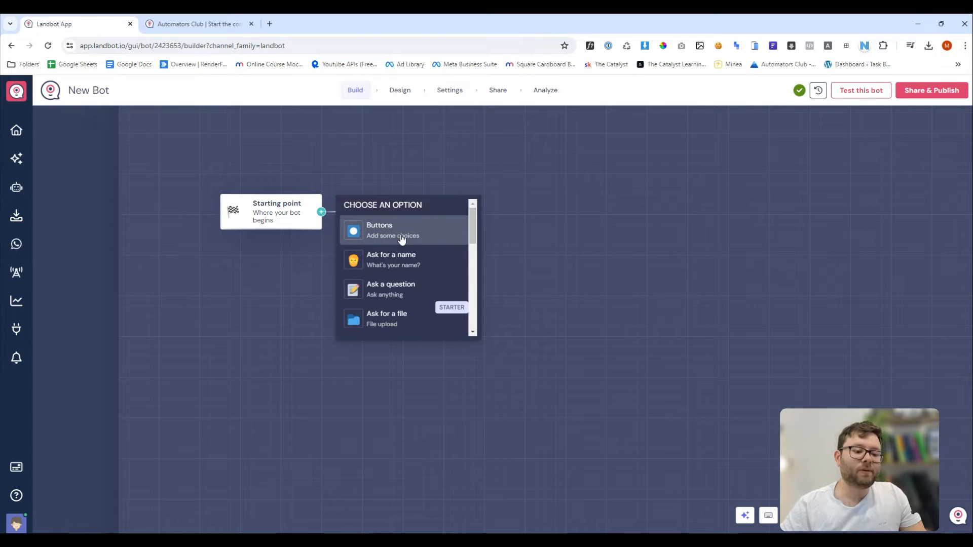
{"action": "left_click", "coordinate": [417, 240]}
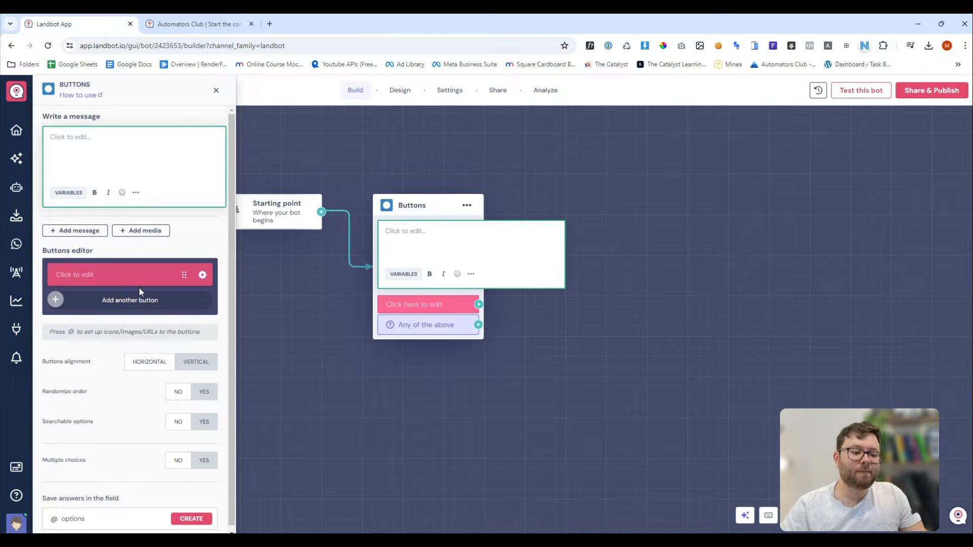
Make the block ask 'Why are you here?' with buttons 'Billing' and 'Cant access product'.
{"action": "left_click", "coordinate": [126, 158]}
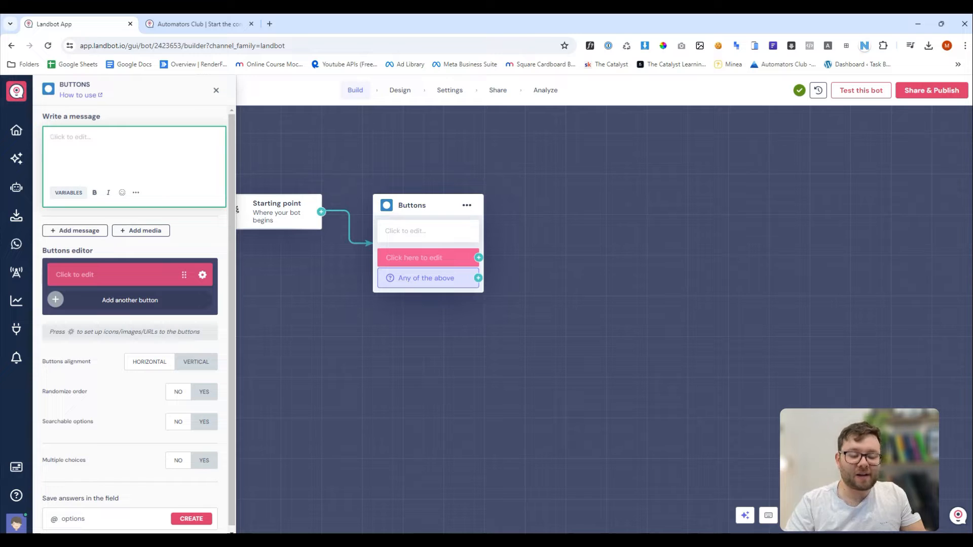
{"action": "type", "text": "Why a"}
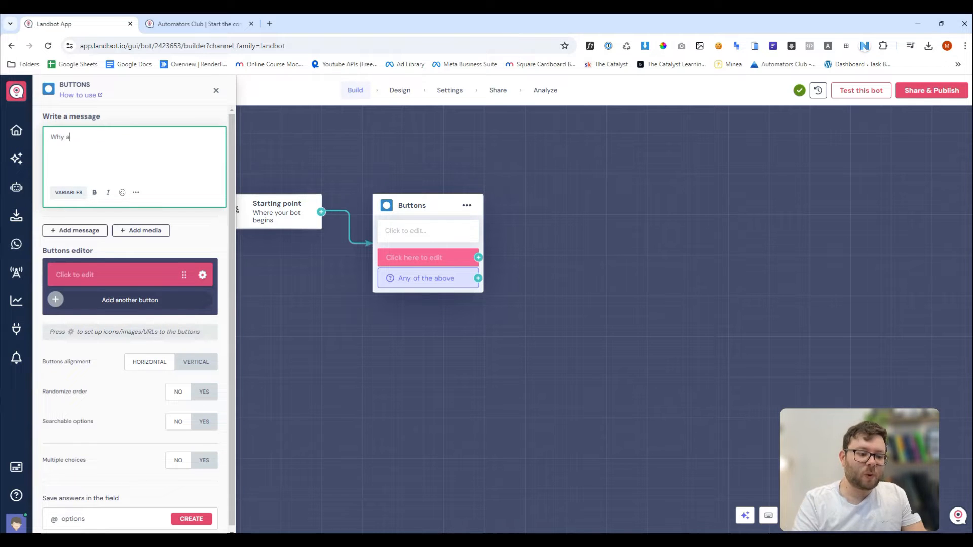
{"action": "type", "text": "re you here?"}
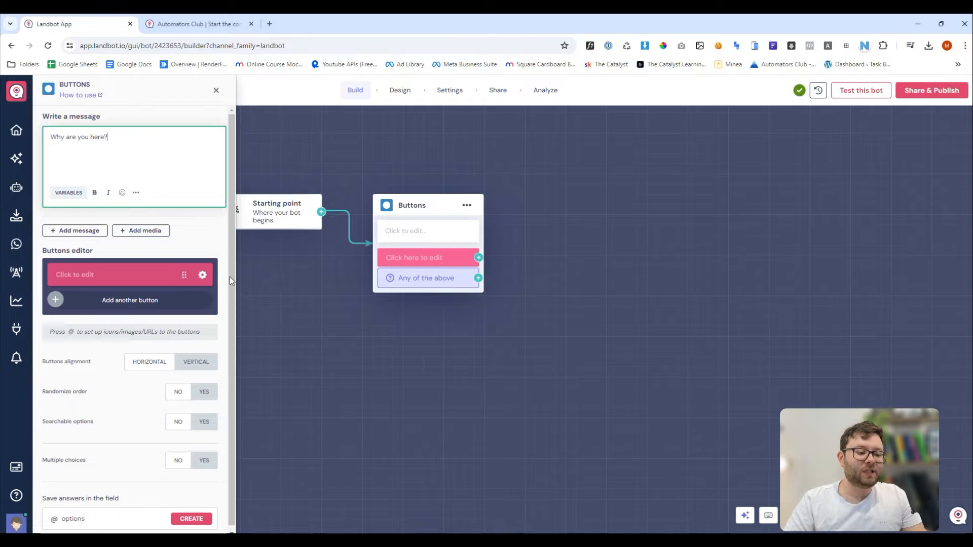
{"action": "left_click", "coordinate": [138, 269]}
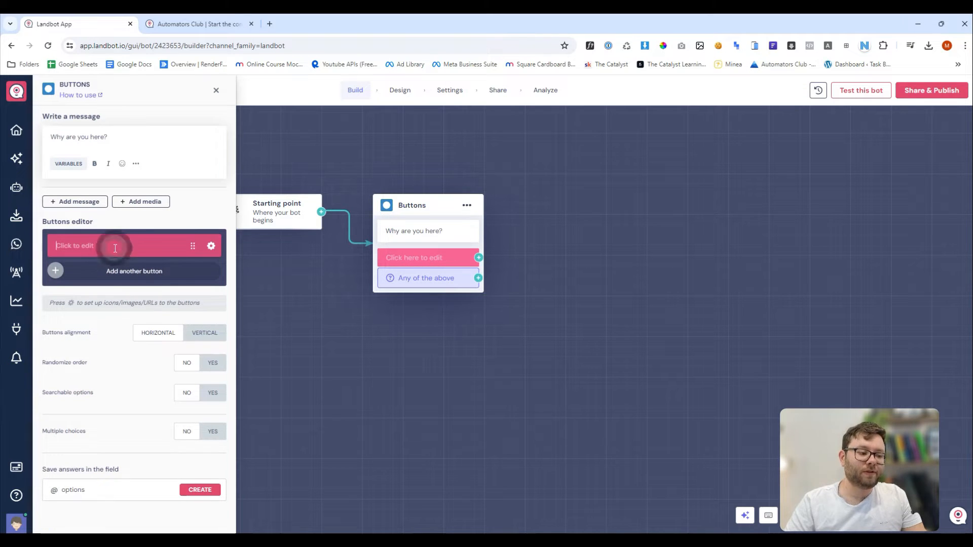
{"action": "type", "text": "Billing"}
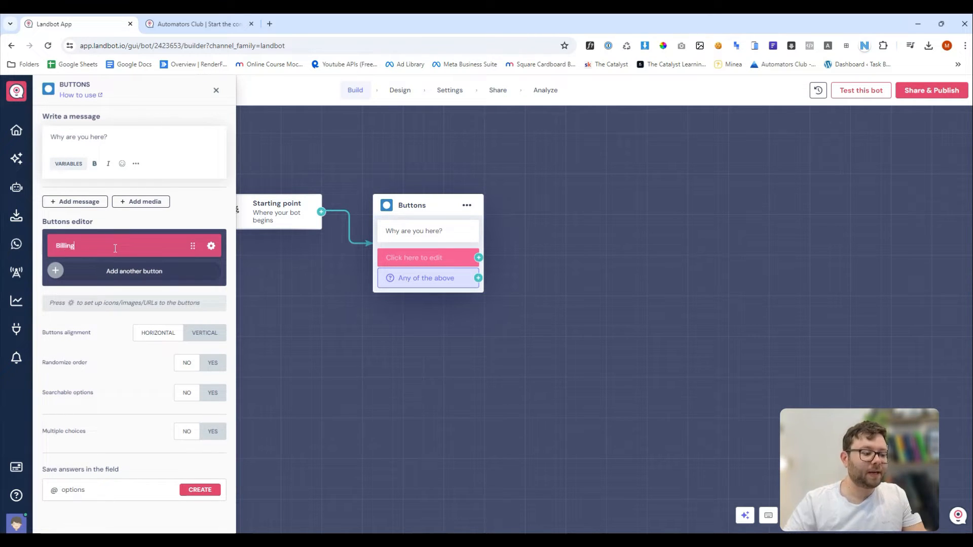
{"action": "left_click", "coordinate": [113, 271]}
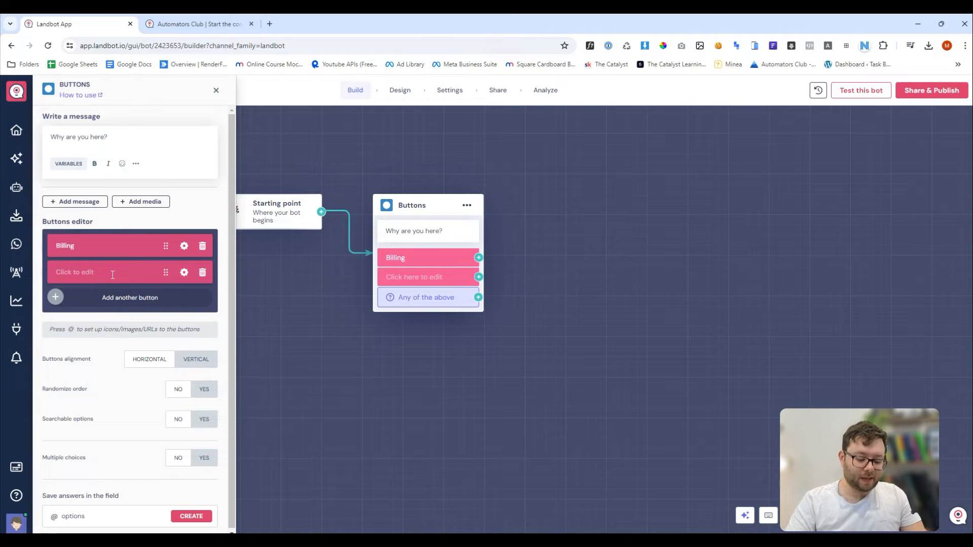
{"action": "type", "text": "Cant acc"}
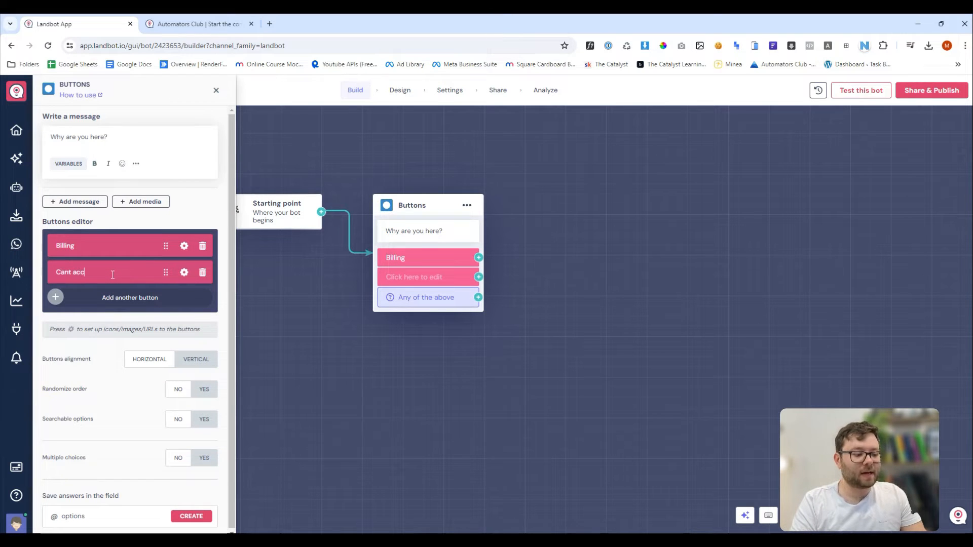
{"action": "type", "text": "ess product"}
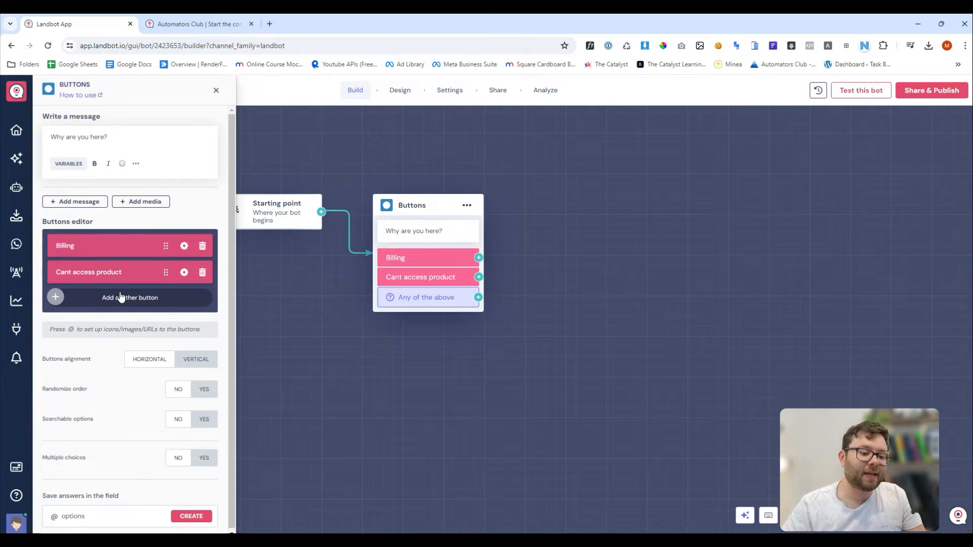
Adjust the button layout, discard the stray image attachment, and close the Buttons editor.
{"action": "left_click", "coordinate": [183, 359]}
{"action": "left_click", "coordinate": [151, 364]}
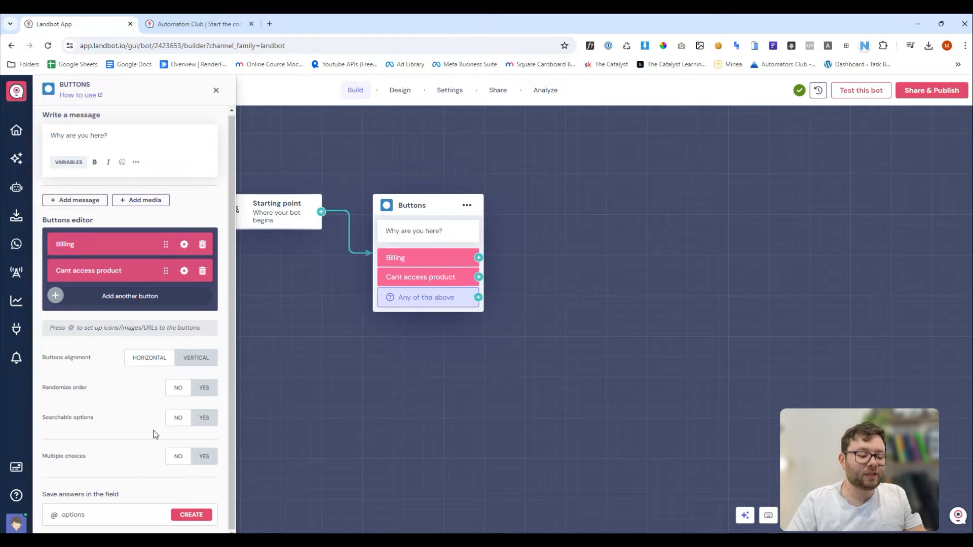
{"action": "double_click", "coordinate": [76, 515]}
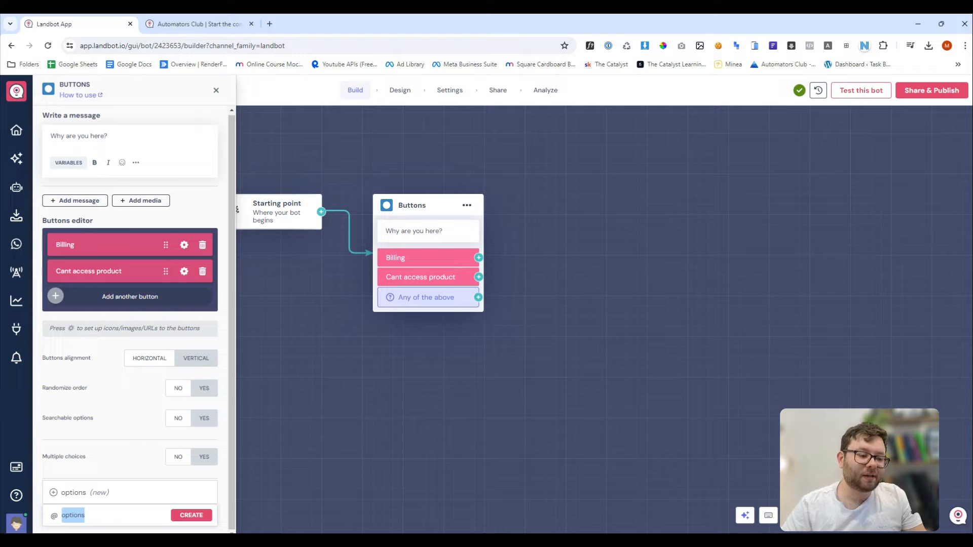
{"action": "left_click", "coordinate": [147, 202]}
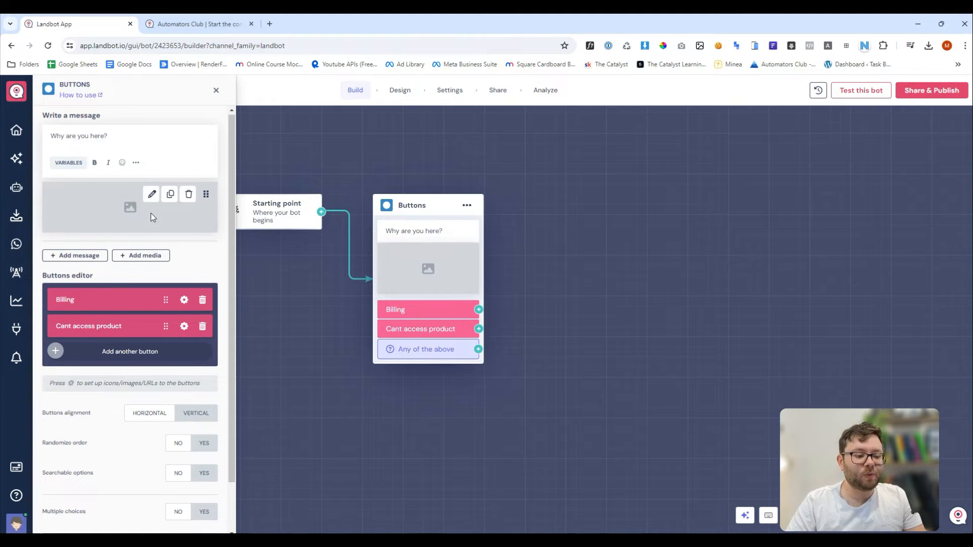
{"action": "left_click", "coordinate": [188, 195]}
{"action": "left_click", "coordinate": [527, 328]}
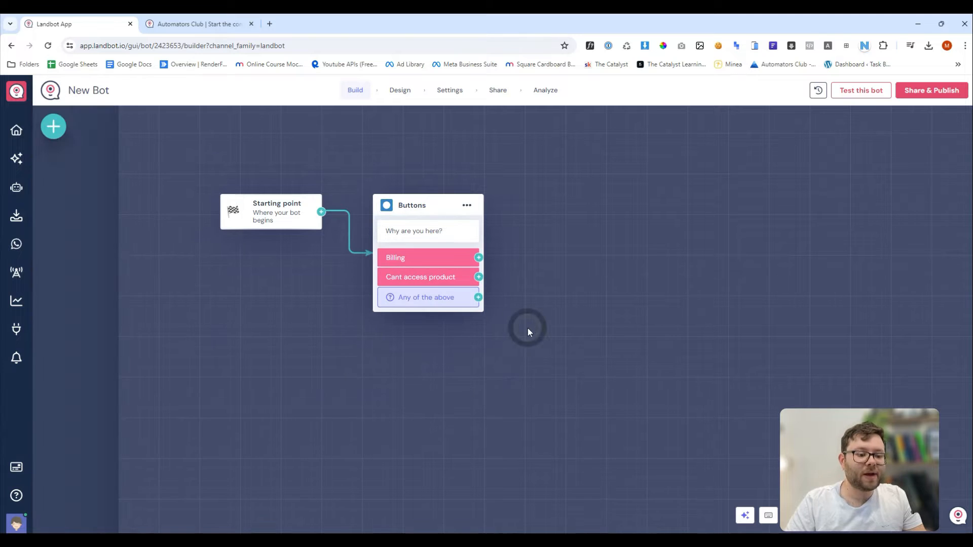
{"action": "left_click_drag", "start_coordinate": [528, 327], "coordinate": [460, 330]}
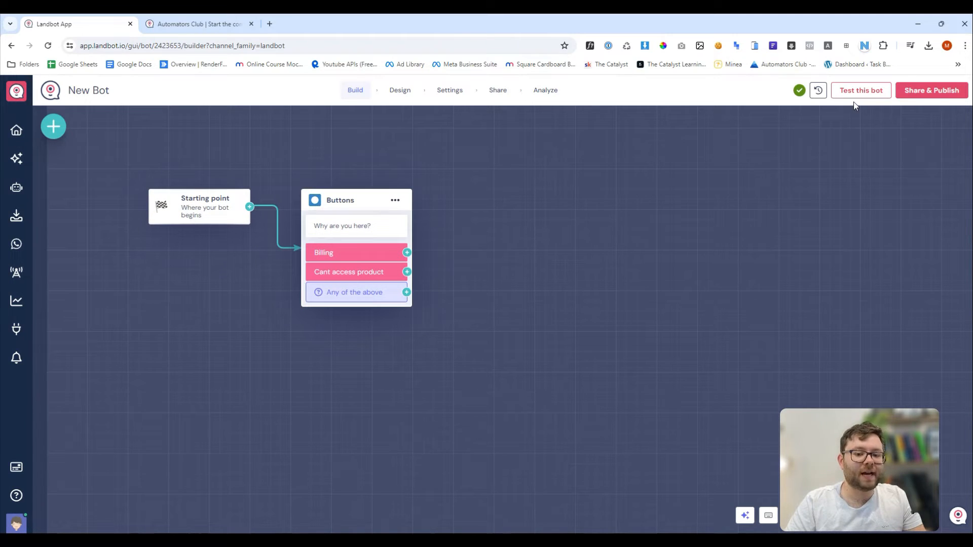
{"action": "left_click", "coordinate": [858, 89]}
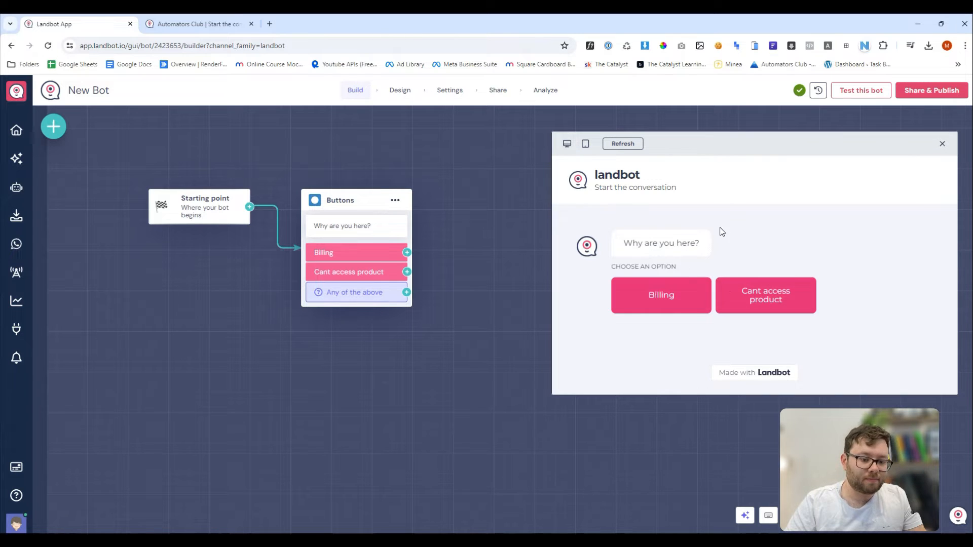
{"action": "left_click_drag", "start_coordinate": [622, 244], "coordinate": [722, 244]}
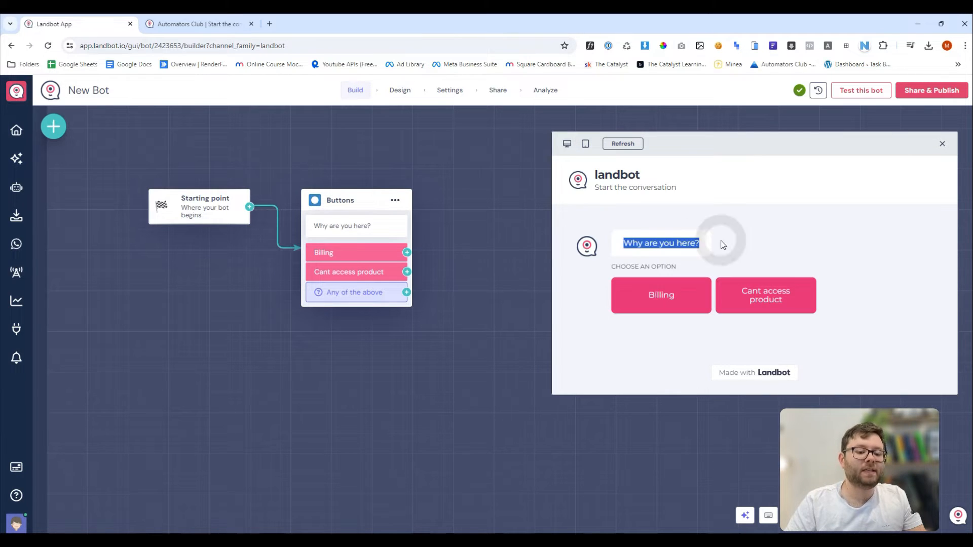
{"action": "left_click", "coordinate": [677, 297]}
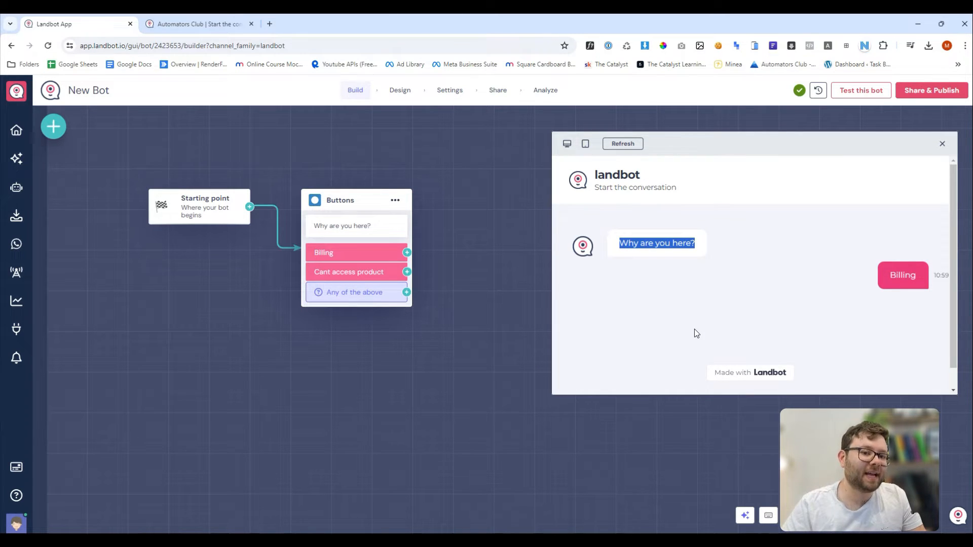
{"action": "key", "text": "Escape"}
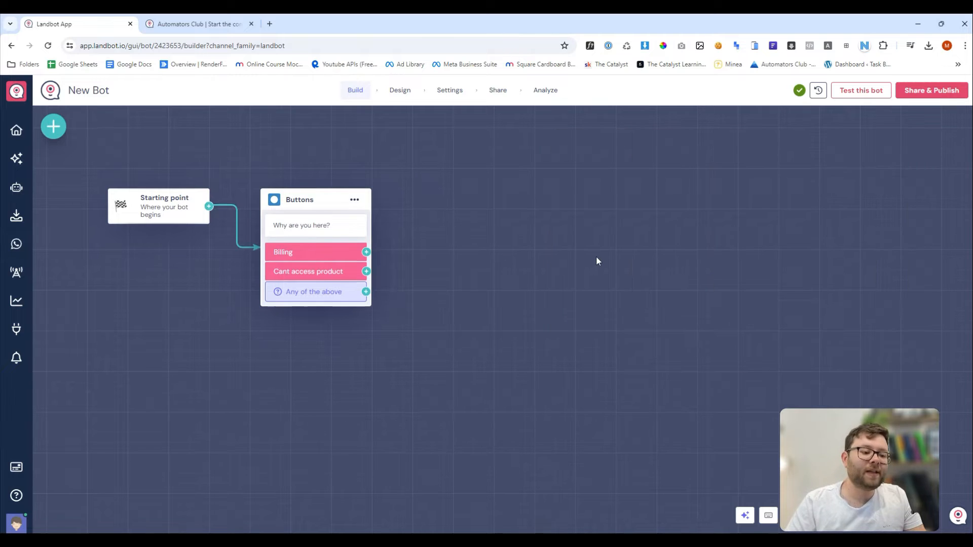
Add a Forms block from the QUESTIONS section after the Billing button.
{"action": "left_click", "coordinate": [366, 253]}
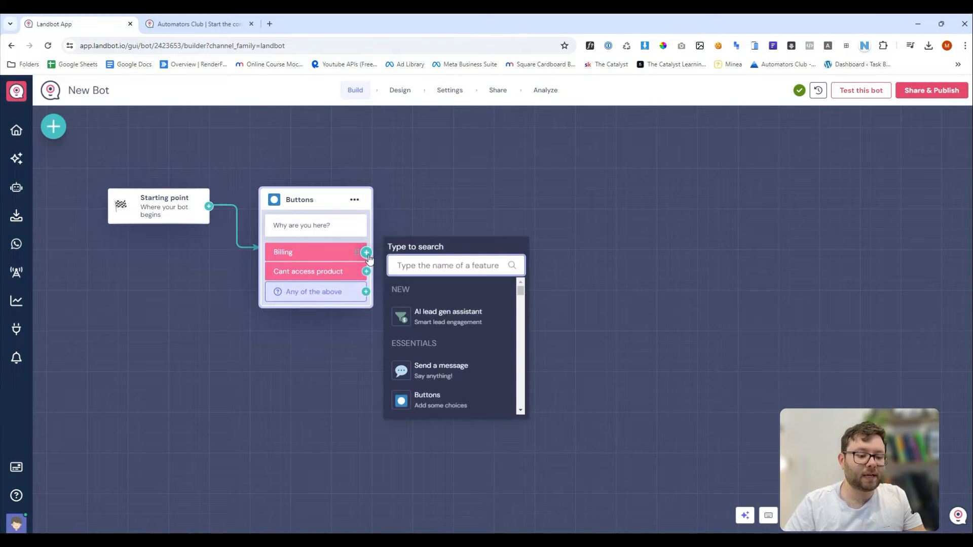
{"action": "left_click_drag", "start_coordinate": [520, 290], "coordinate": [523, 304]}
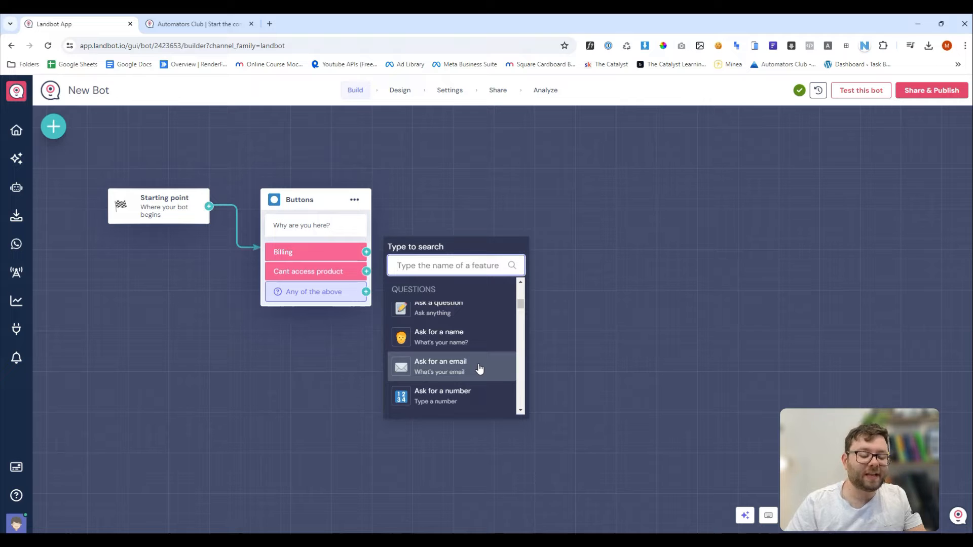
{"action": "scroll", "coordinate": [479, 368], "scroll_direction": "down", "scroll_amount": 1}
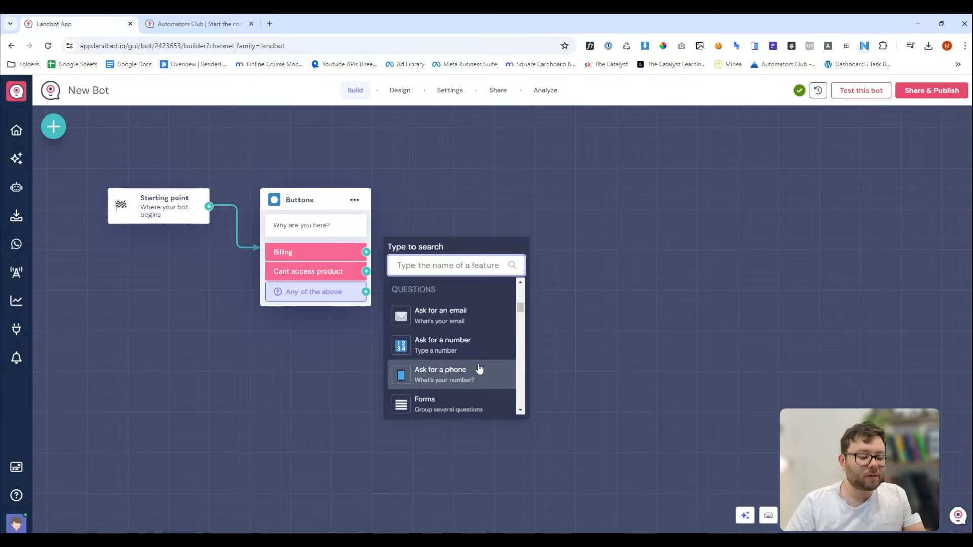
{"action": "scroll", "coordinate": [479, 369], "scroll_direction": "down", "scroll_amount": 1}
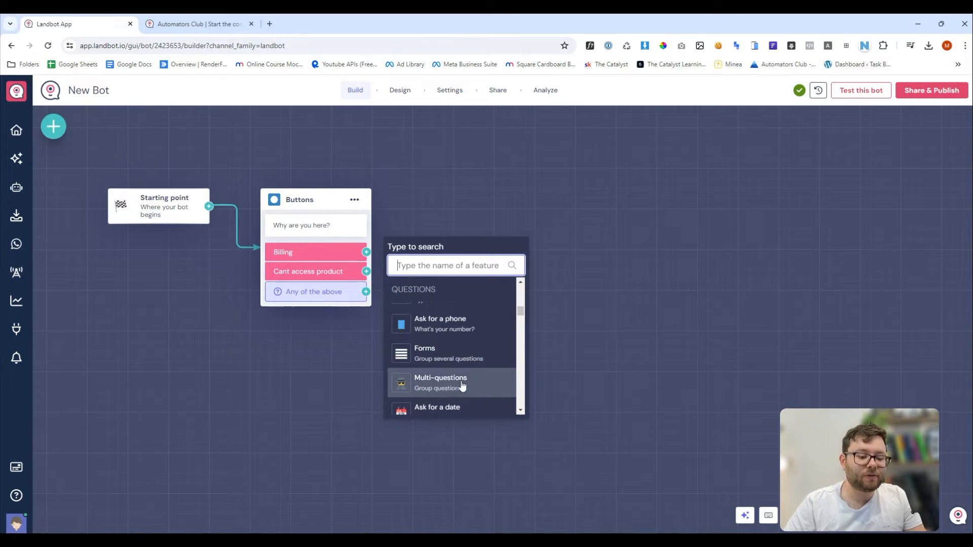
{"action": "left_click", "coordinate": [453, 375]}
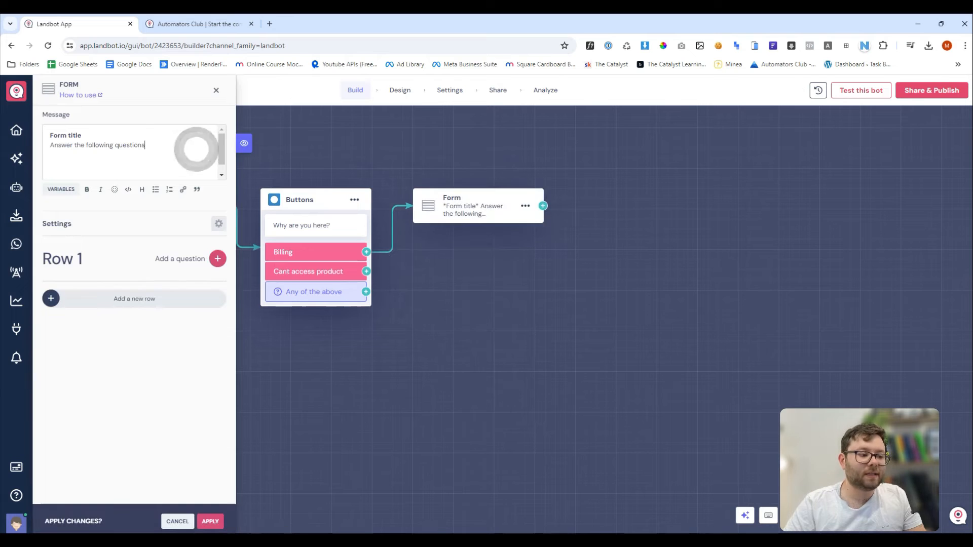
Replace the form title and description with the Information wording, then add an Ask a question field to Row 1.
{"action": "triple_click", "coordinate": [66, 136]}
{"action": "type", "text": "Information"}
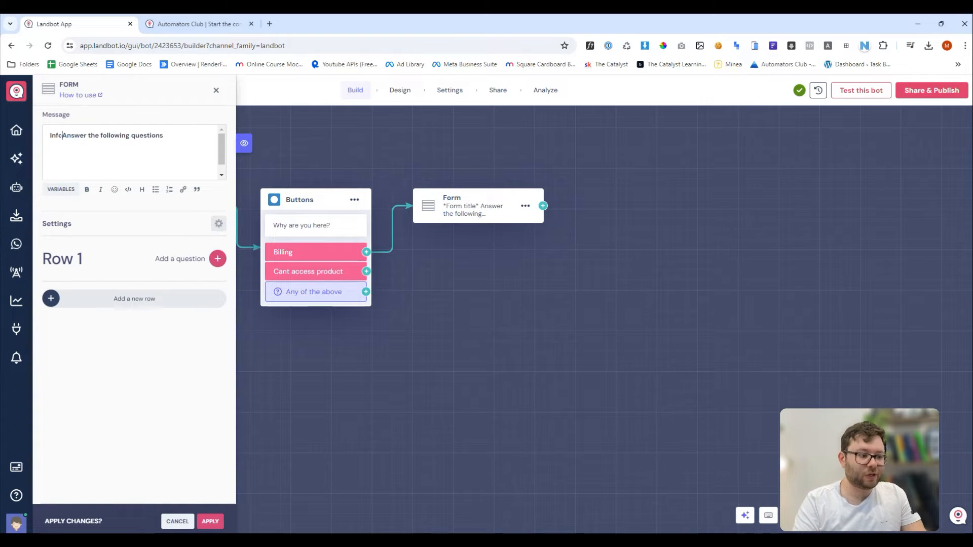
{"action": "key", "text": "Return"}
{"action": "triple_click", "coordinate": [59, 145]}
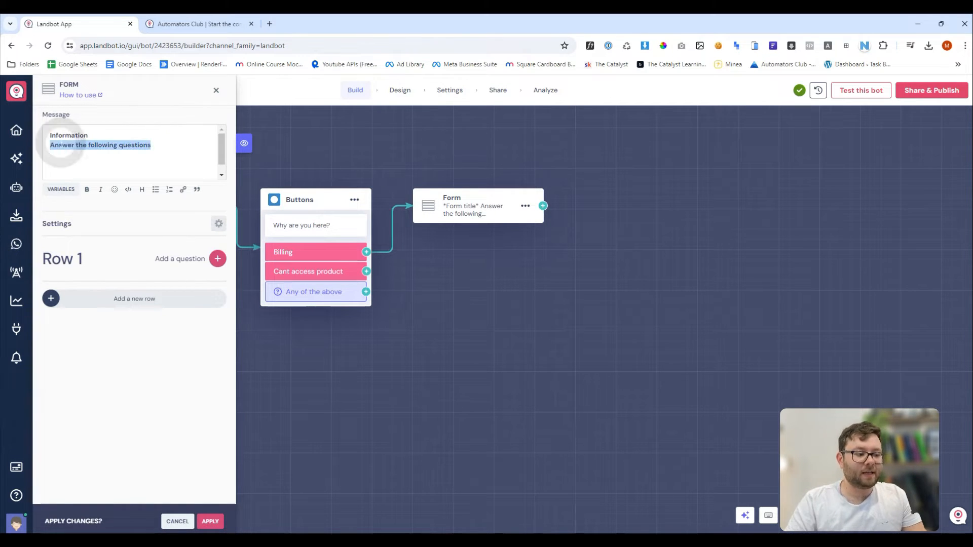
{"action": "type", "text": "Before we get st"}
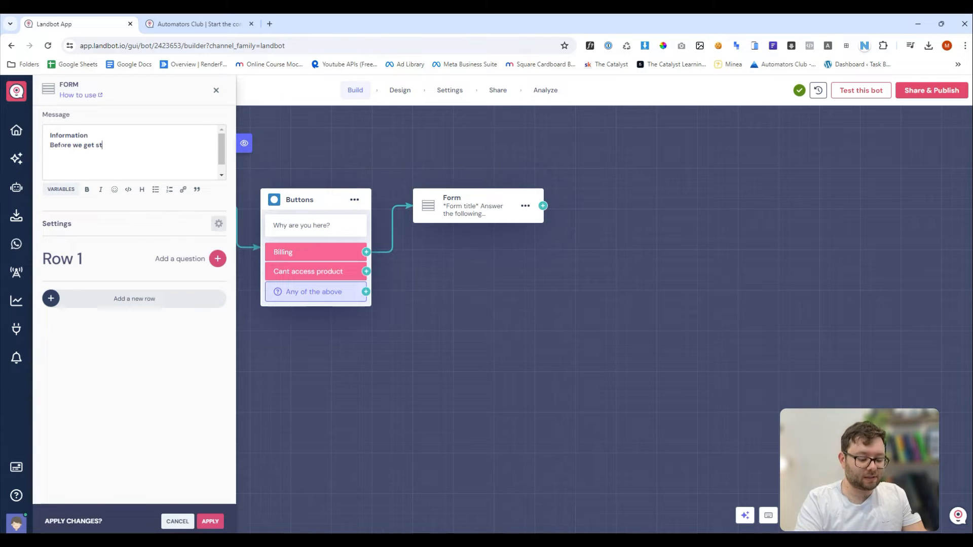
{"action": "type", "text": "arted please subm"}
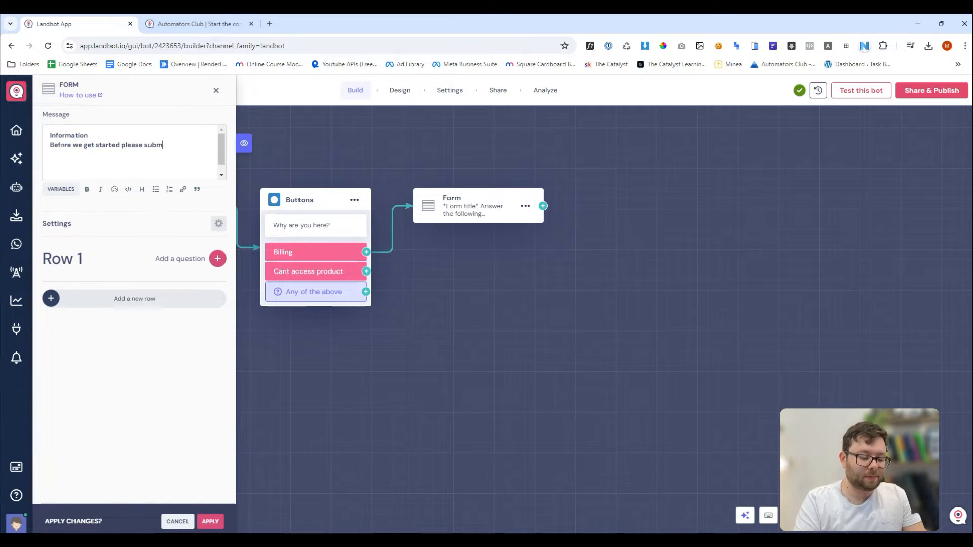
{"action": "type", "text": "it your information."}
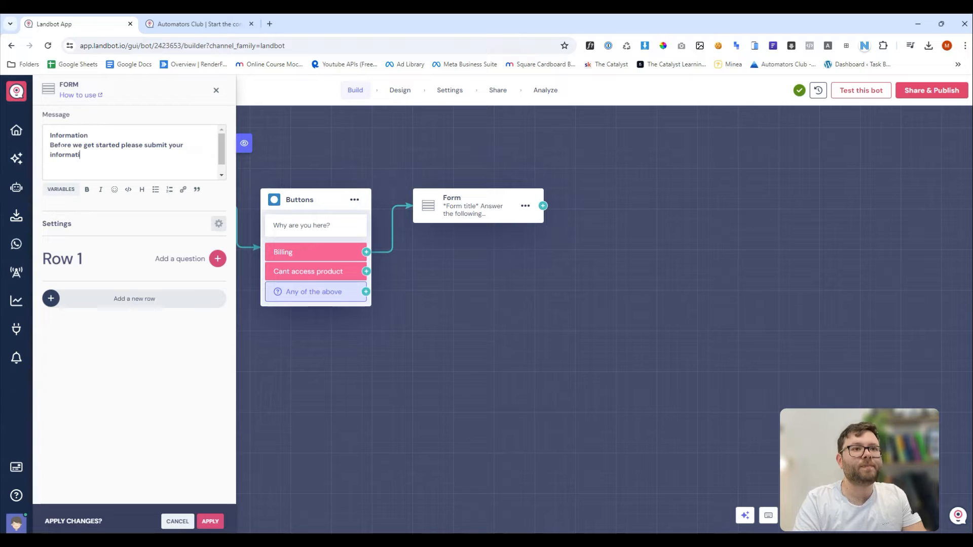
{"action": "left_click", "coordinate": [146, 264]}
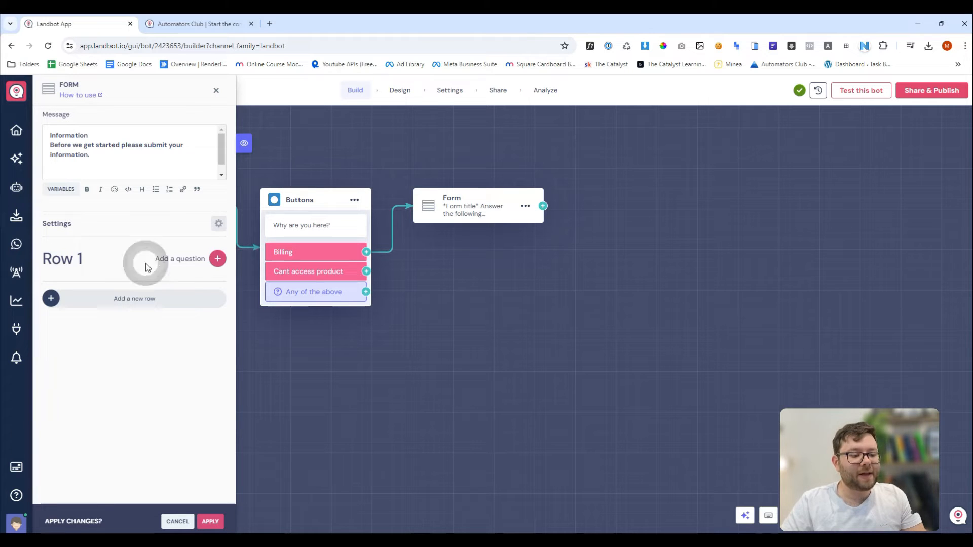
{"action": "left_click", "coordinate": [217, 259]}
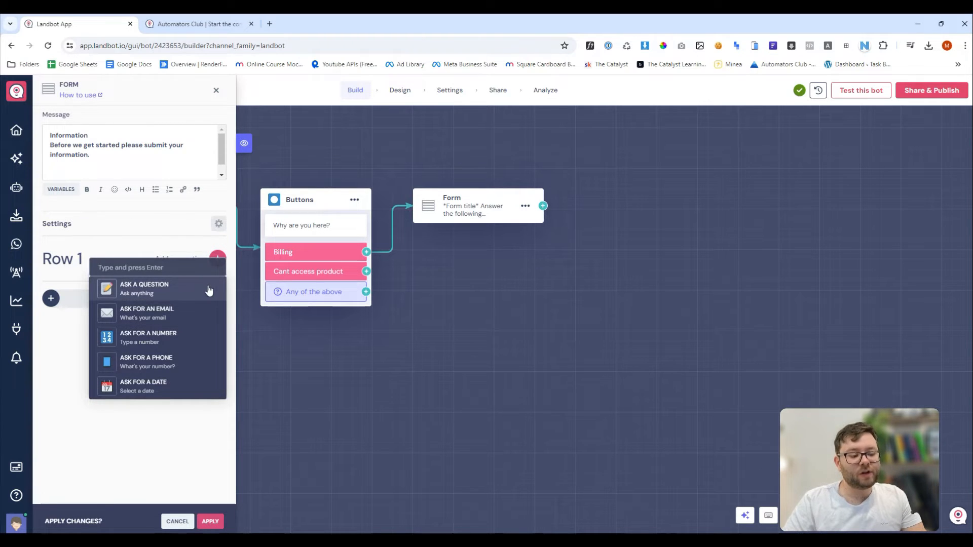
{"action": "left_click", "coordinate": [172, 285]}
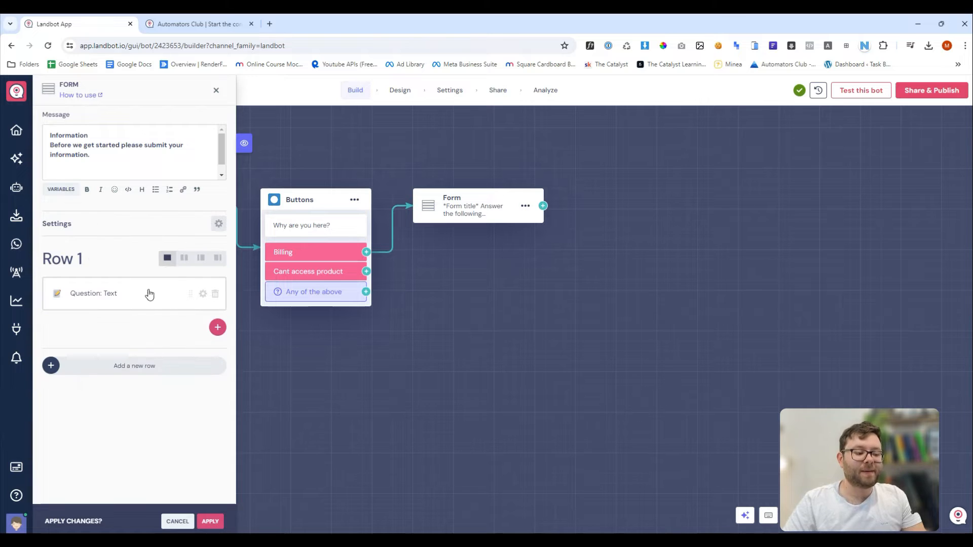
Label the Row 1 question 'What is your name?', make it required, and save it to name.
{"action": "left_click", "coordinate": [127, 295]}
{"action": "left_click", "coordinate": [293, 130]}
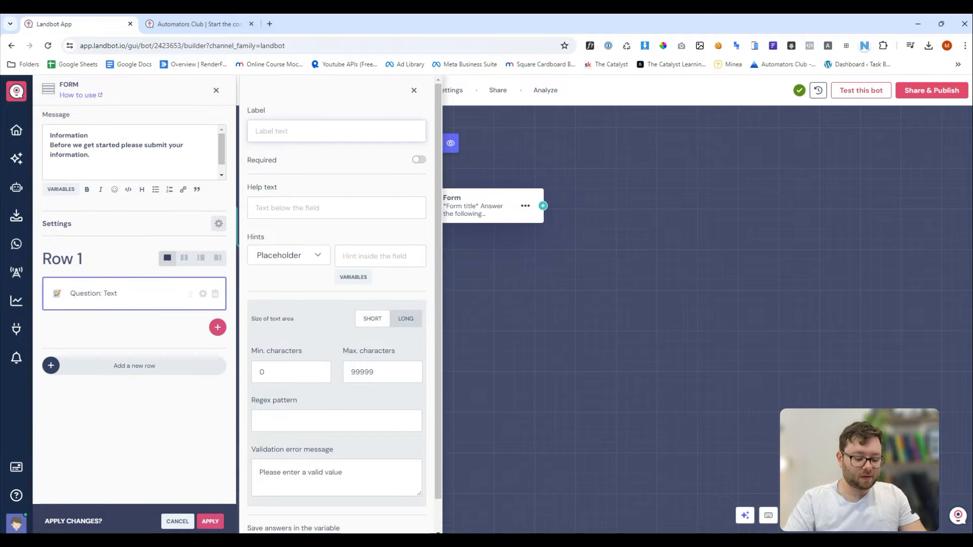
{"action": "type", "text": "What is your "}
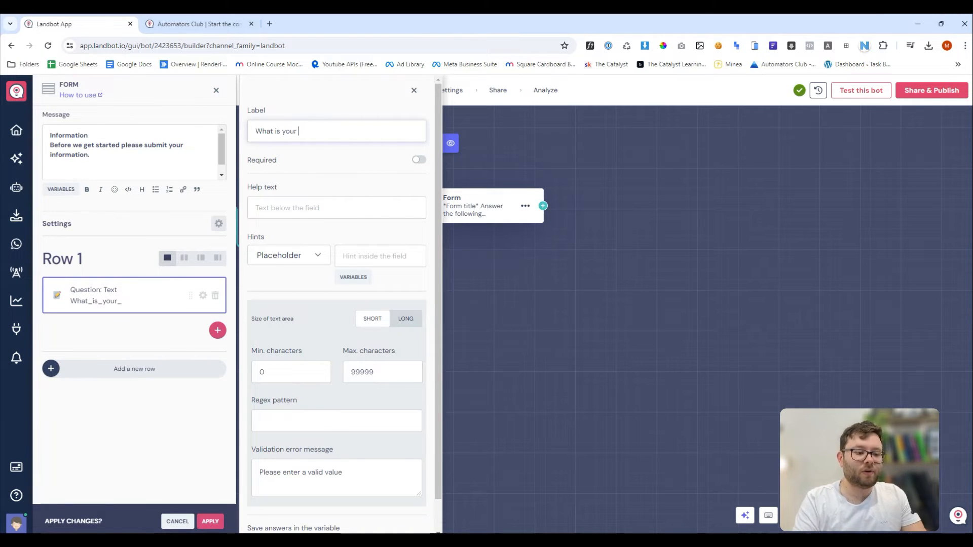
{"action": "type", "text": "name?"}
{"action": "left_click", "coordinate": [418, 159]}
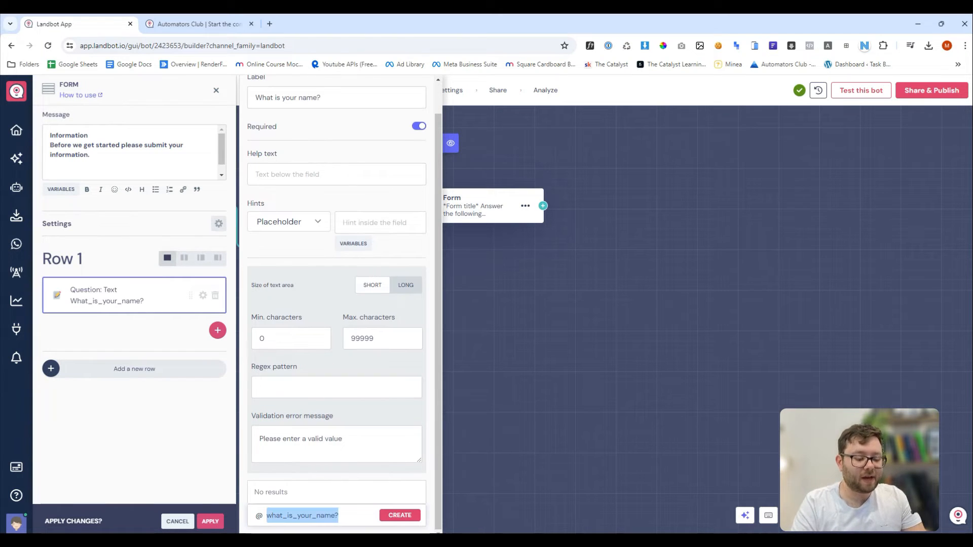
{"action": "type", "text": "name"}
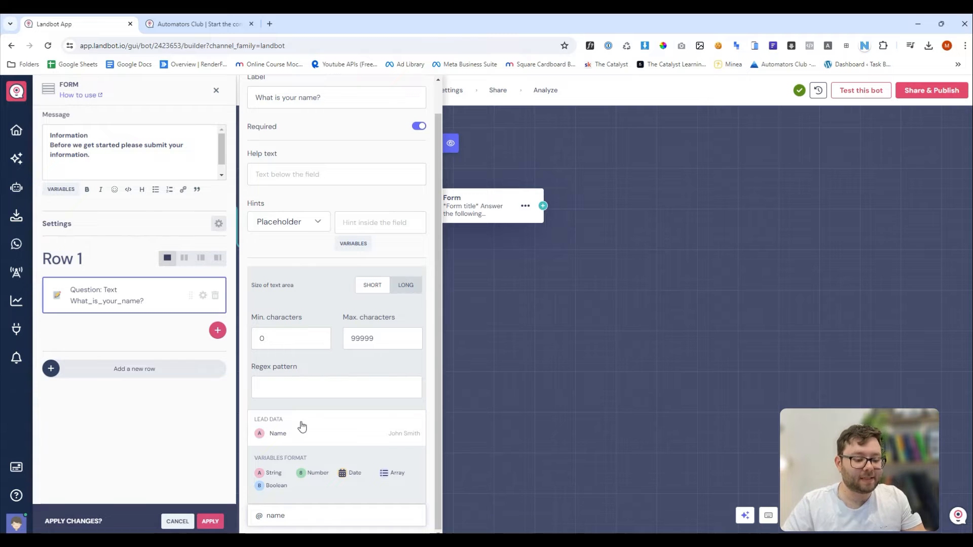
{"action": "left_click", "coordinate": [279, 435]}
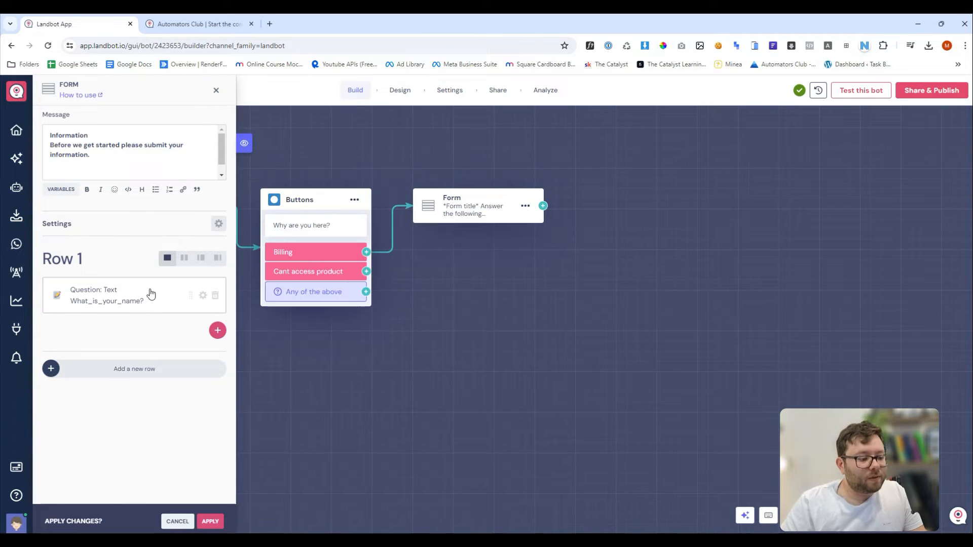
{"action": "left_click", "coordinate": [143, 294]}
{"action": "left_click", "coordinate": [123, 338]}
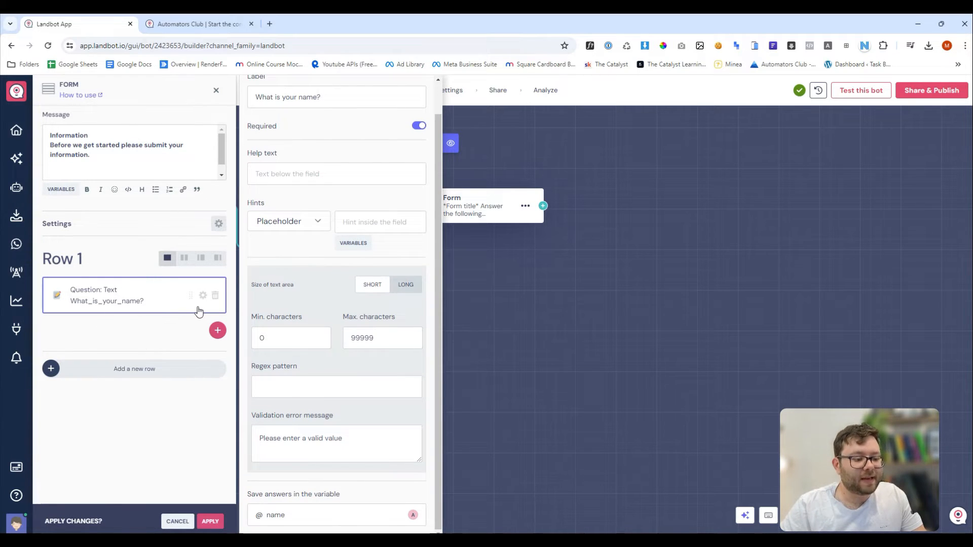
{"action": "left_click", "coordinate": [173, 328]}
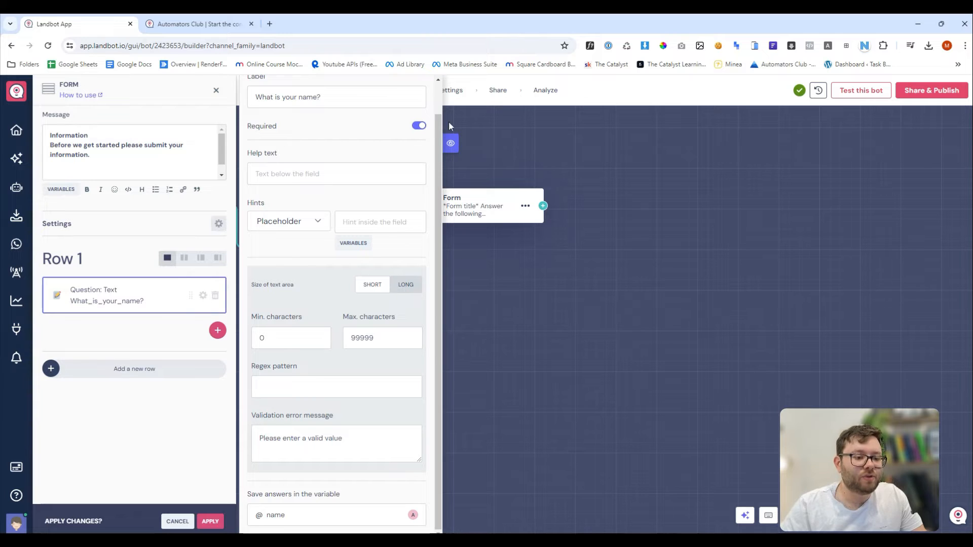
Add an email question 'What is your email' to Row 1, saved in the email variable.
{"action": "left_click", "coordinate": [217, 330]}
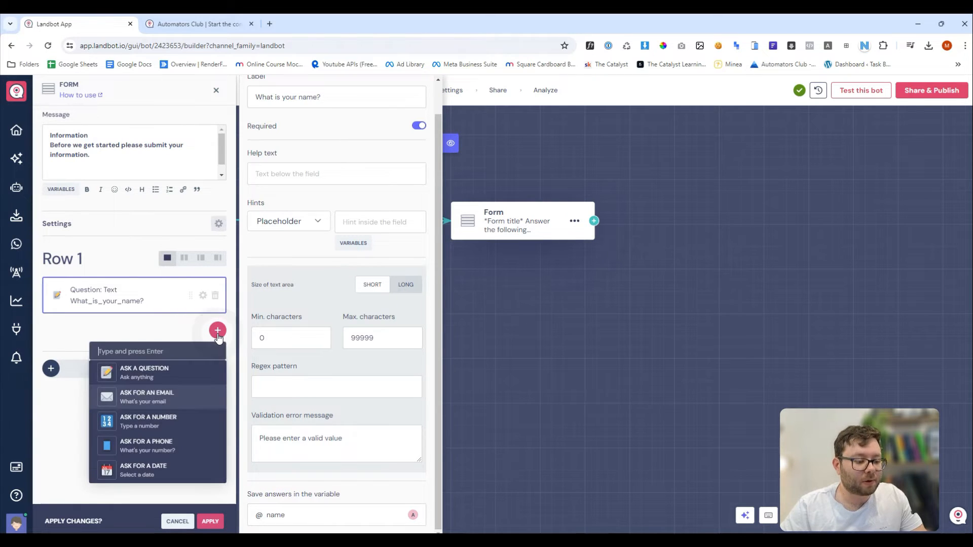
{"action": "left_click", "coordinate": [169, 398]}
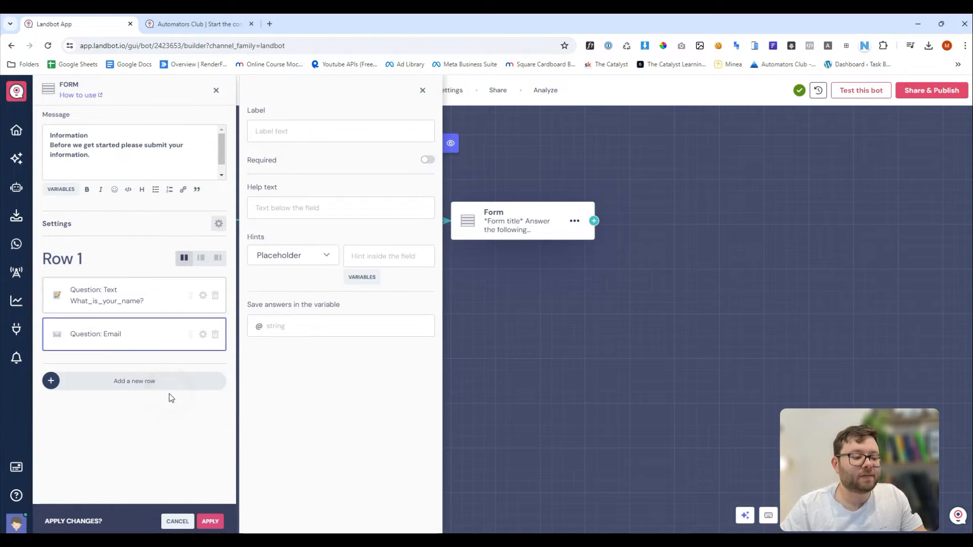
{"action": "type", "text": "What is "}
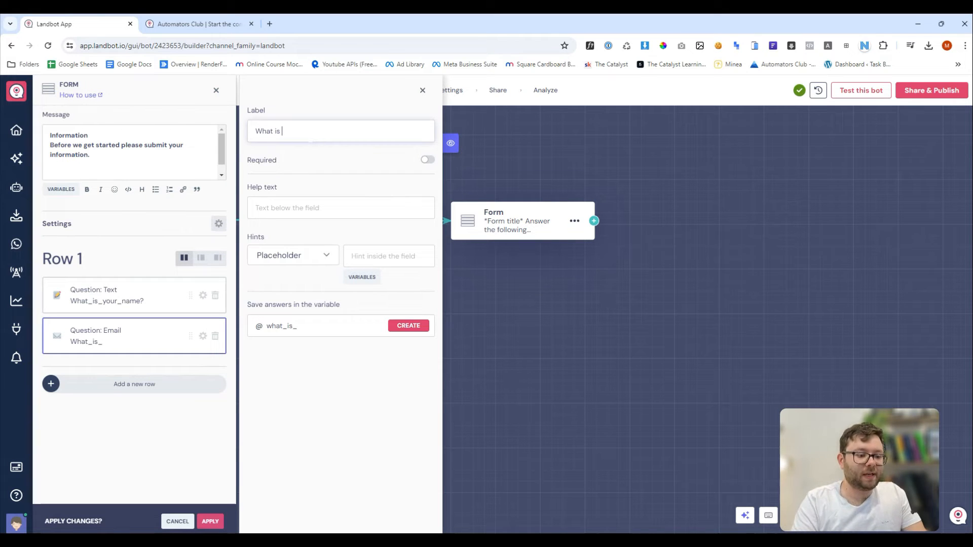
{"action": "type", "text": "your email"}
{"action": "left_click", "coordinate": [304, 327]}
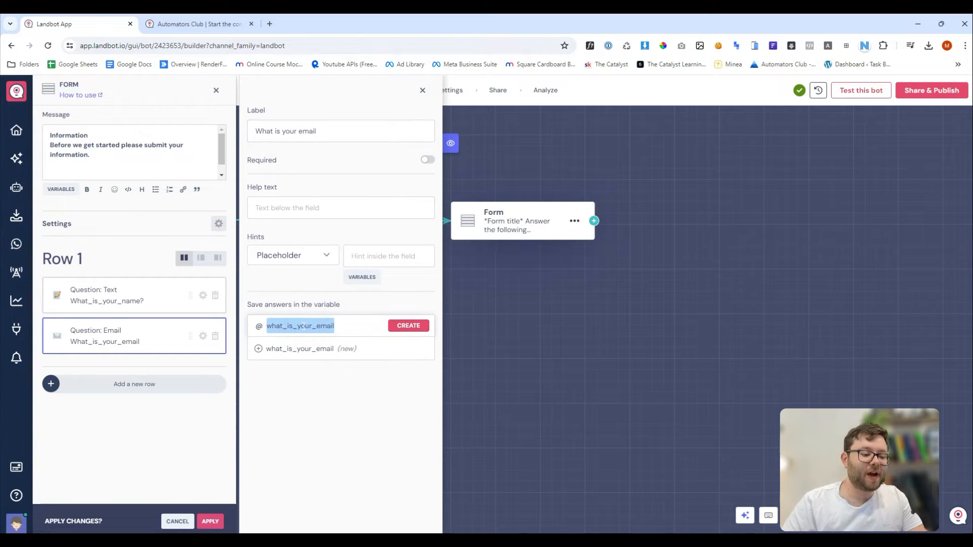
{"action": "type", "text": "email"}
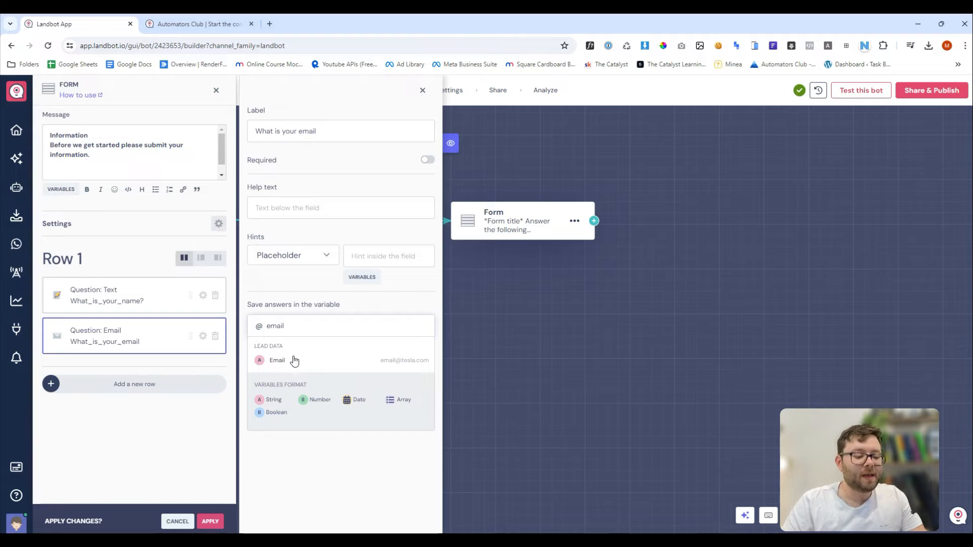
{"action": "left_click", "coordinate": [293, 360]}
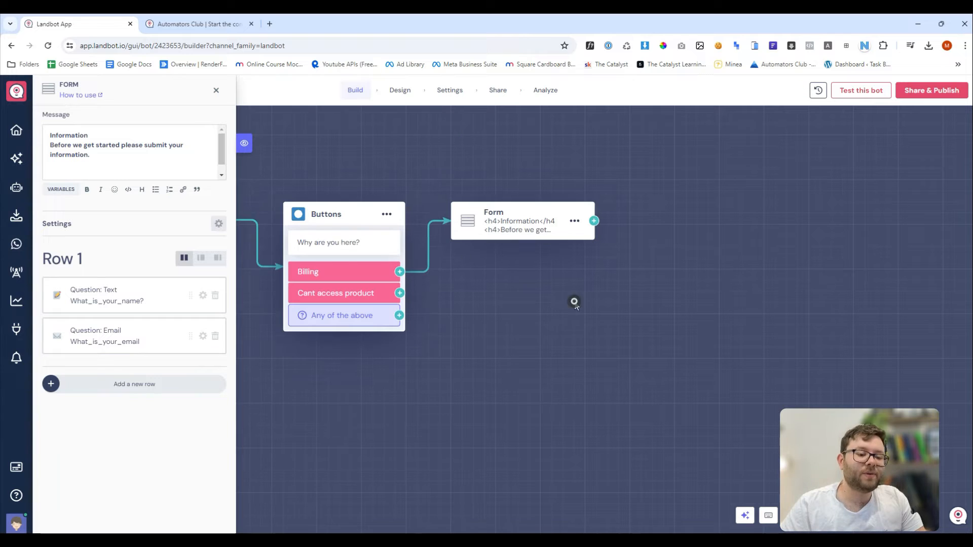
Test the bot through Billing to check the name and email form, then nudge the Form block right.
{"action": "left_click", "coordinate": [861, 90]}
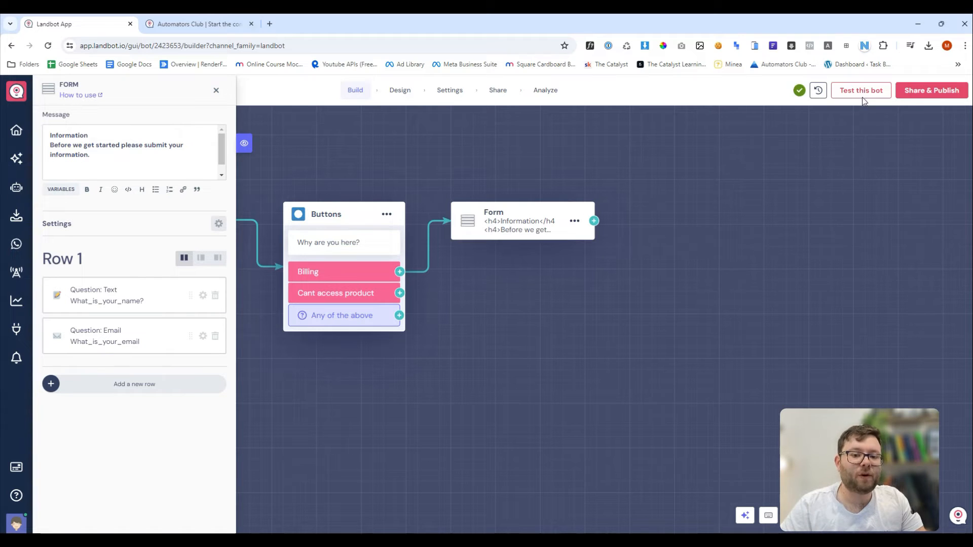
{"action": "left_click", "coordinate": [665, 294]}
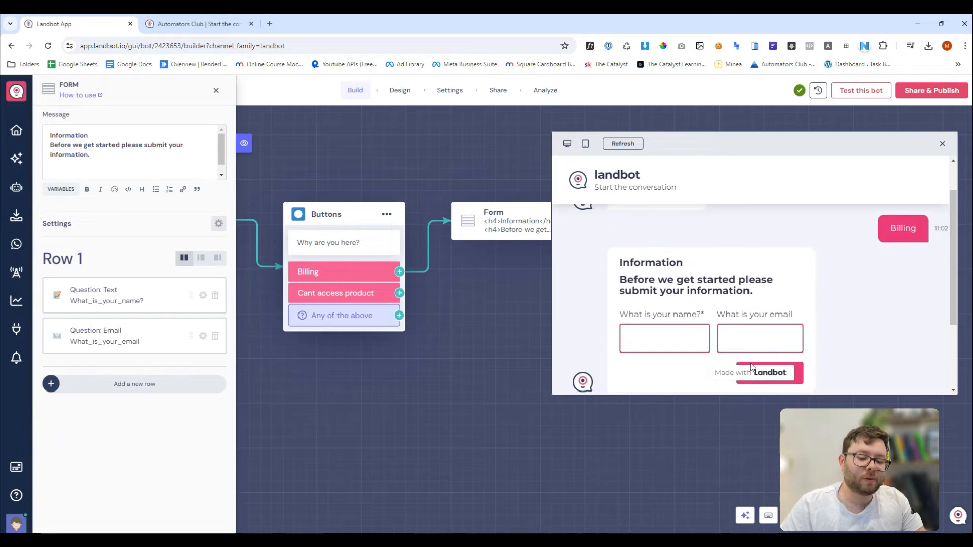
{"action": "left_click_drag", "start_coordinate": [550, 224], "coordinate": [579, 224]}
Add a Buttons block after the Form block.
{"action": "left_click", "coordinate": [631, 223]}
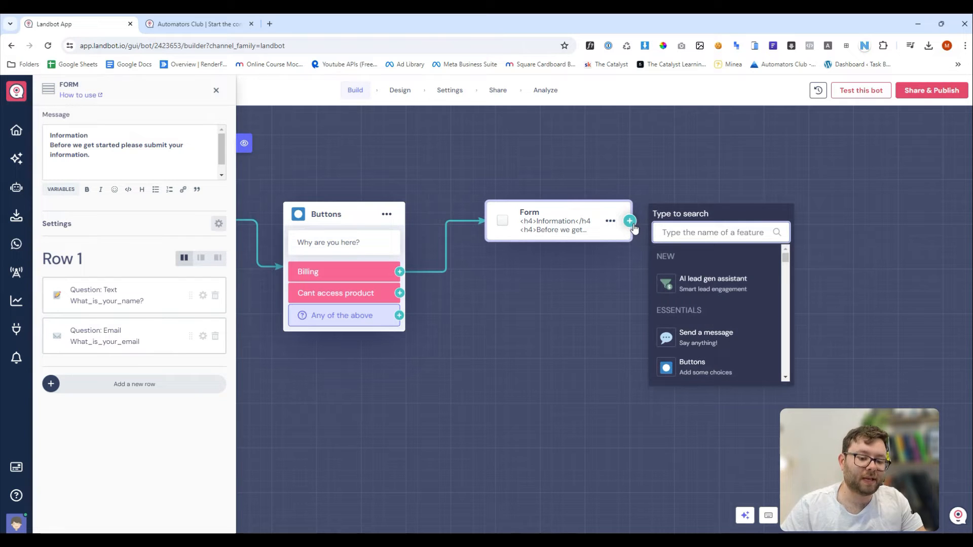
{"action": "scroll", "coordinate": [724, 319], "scroll_direction": "down", "scroll_amount": 1}
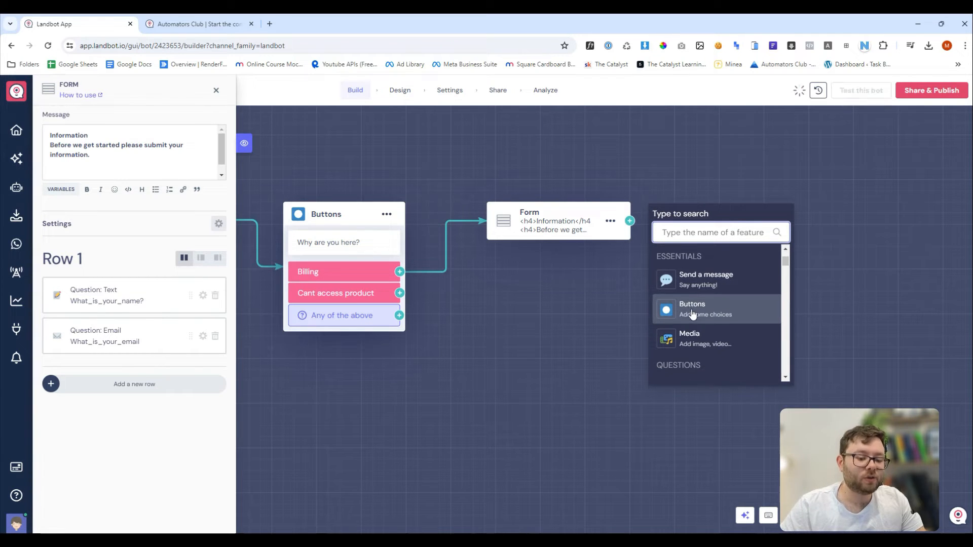
{"action": "scroll", "coordinate": [699, 316], "scroll_direction": "down", "scroll_amount": 1}
{"action": "scroll", "coordinate": [704, 330], "scroll_direction": "up", "scroll_amount": 1}
{"action": "left_click", "coordinate": [704, 317]}
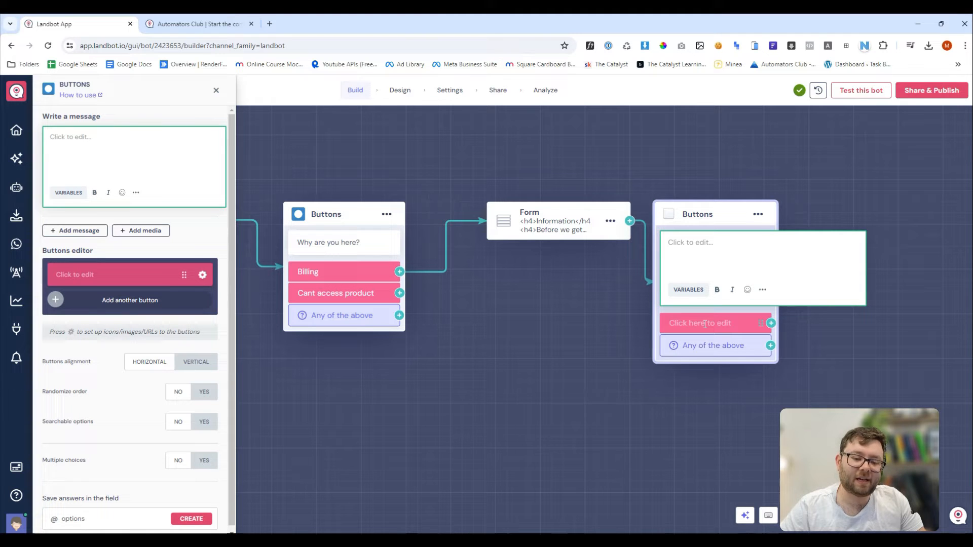
Write 'Best choice that fits your needs' with buttons Refunds, Duplicate payment and Invoicing.
{"action": "left_click", "coordinate": [157, 167]}
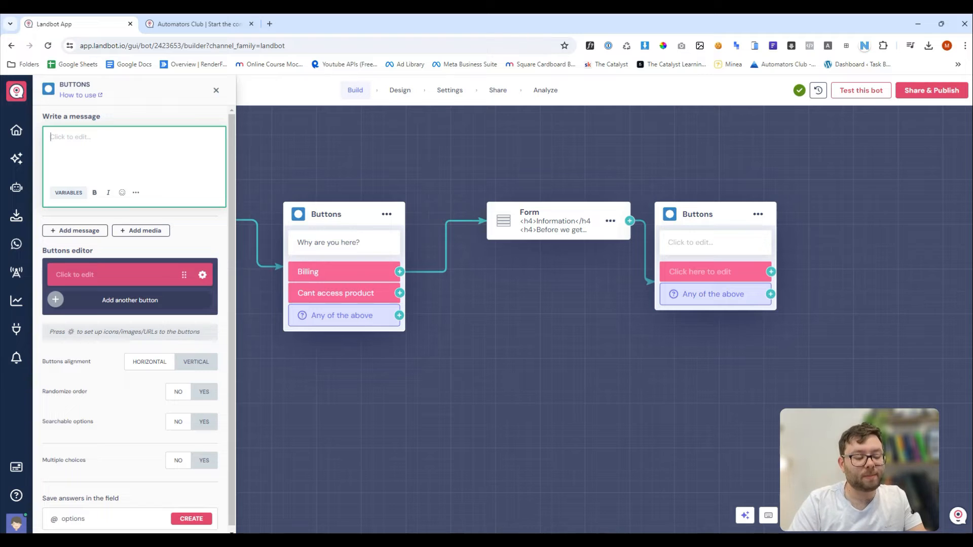
{"action": "type", "text": "Best choice th"}
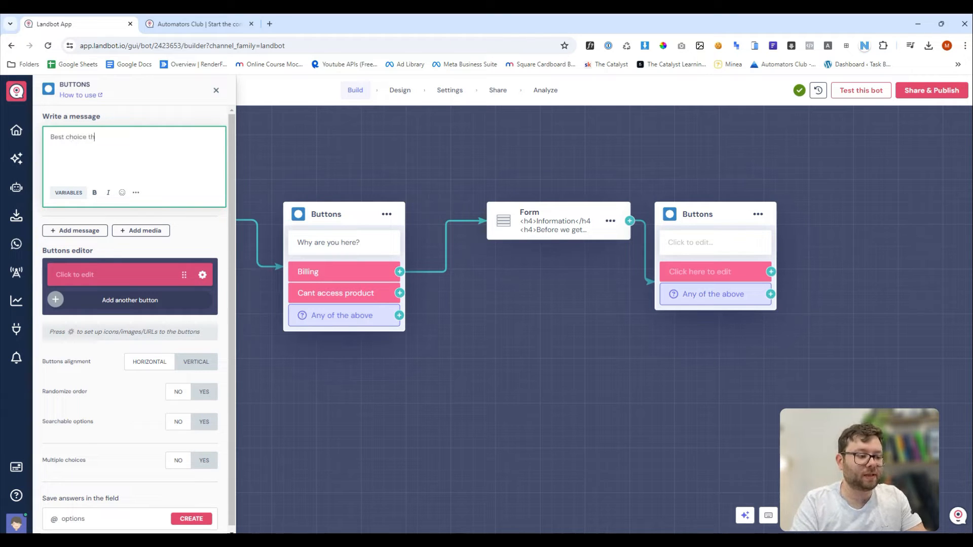
{"action": "type", "text": "at fits your needs"}
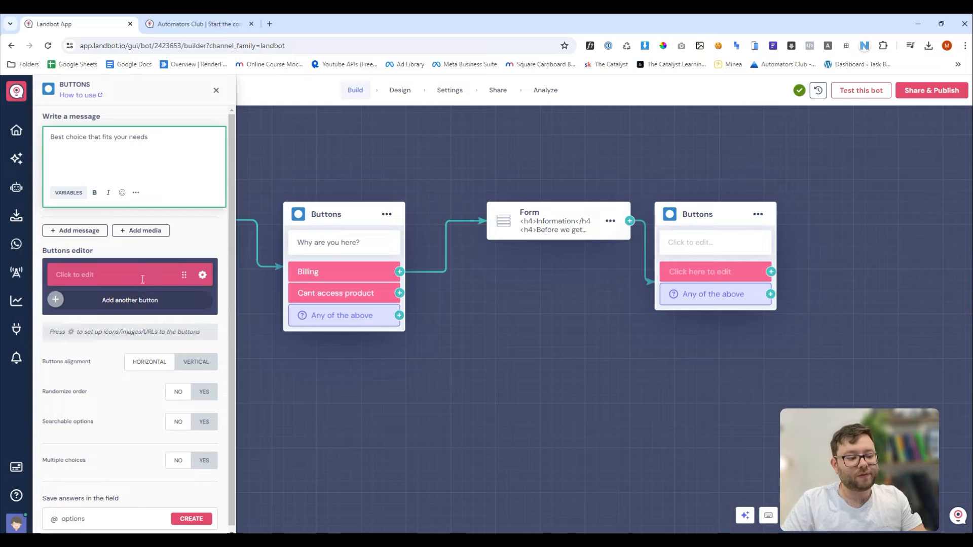
{"action": "left_click", "coordinate": [143, 277]}
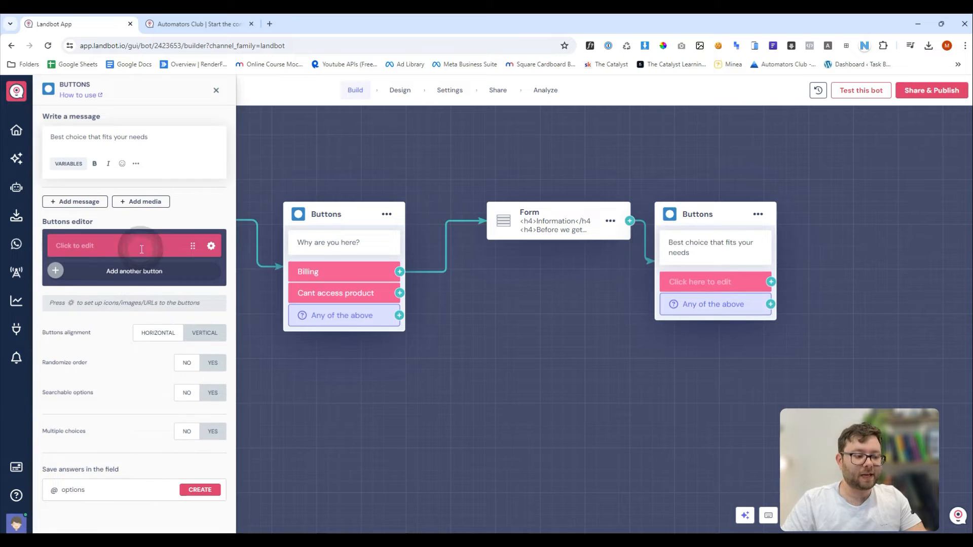
{"action": "type", "text": "Refunds"}
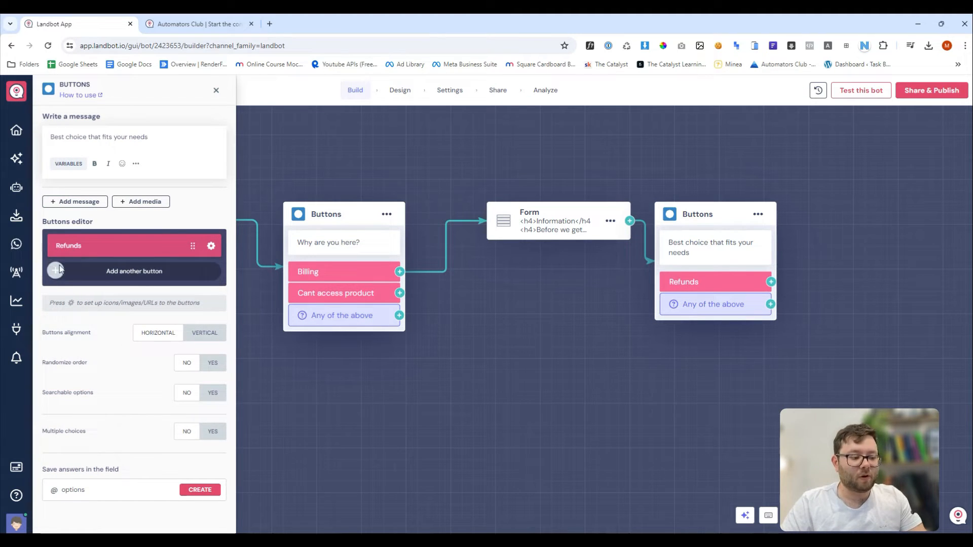
{"action": "left_click", "coordinate": [96, 272]}
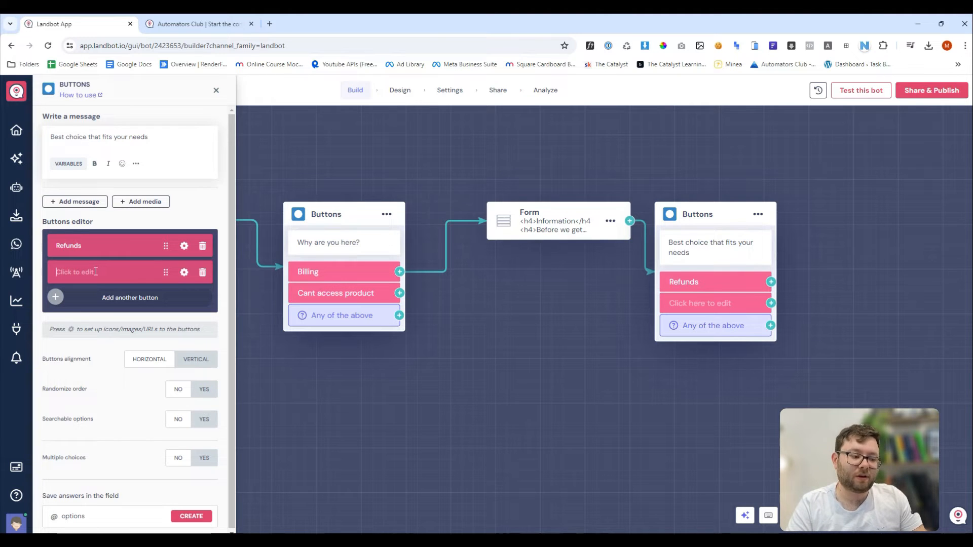
{"action": "type", "text": "Duplicate payme"}
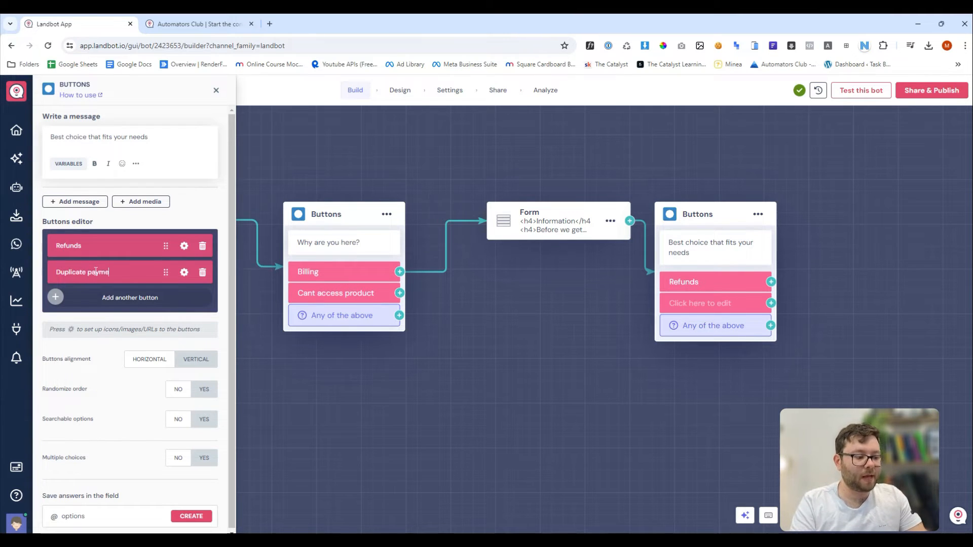
{"action": "type", "text": "nt"}
{"action": "left_click", "coordinate": [83, 296]}
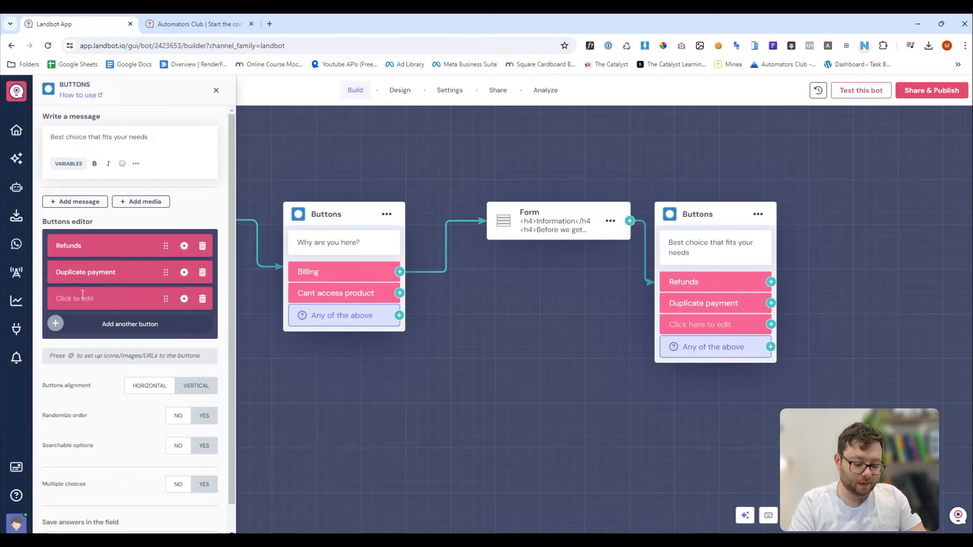
{"action": "type", "text": "Invoicing"}
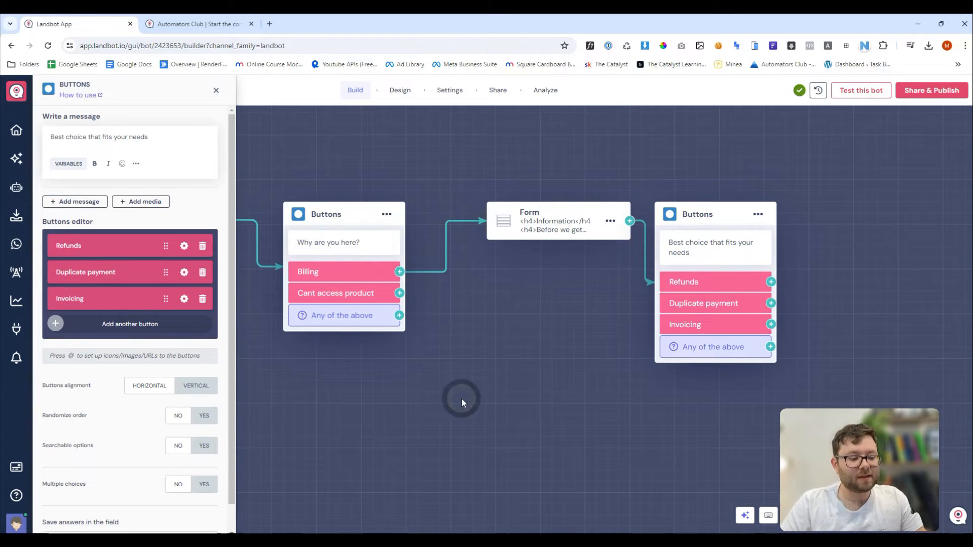
{"action": "left_click_drag", "start_coordinate": [818, 278], "coordinate": [661, 253]}
Add a question after Refunds asking 'Please explain why you would like a refund'.
{"action": "left_click", "coordinate": [280, 140]}
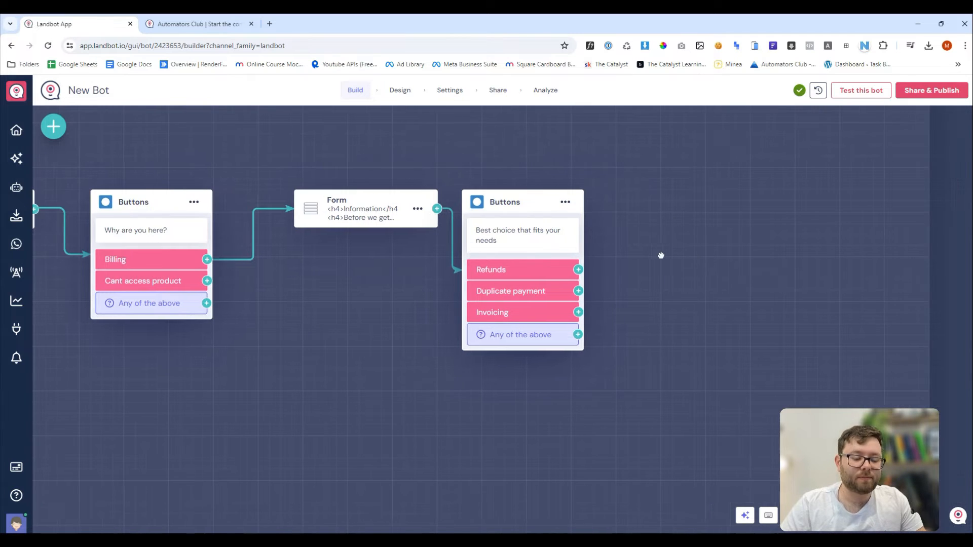
{"action": "left_click", "coordinate": [578, 270]}
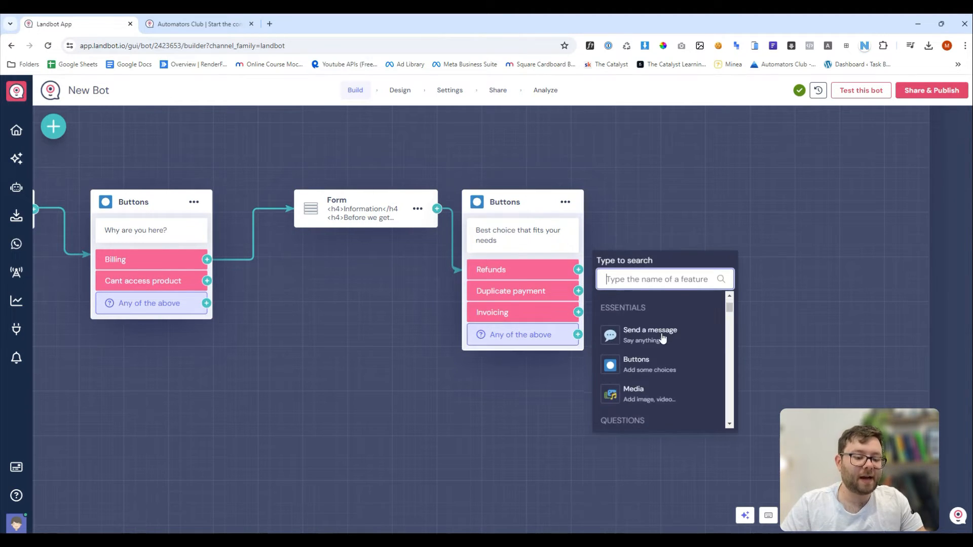
{"action": "scroll", "coordinate": [687, 360], "scroll_direction": "up", "scroll_amount": 1}
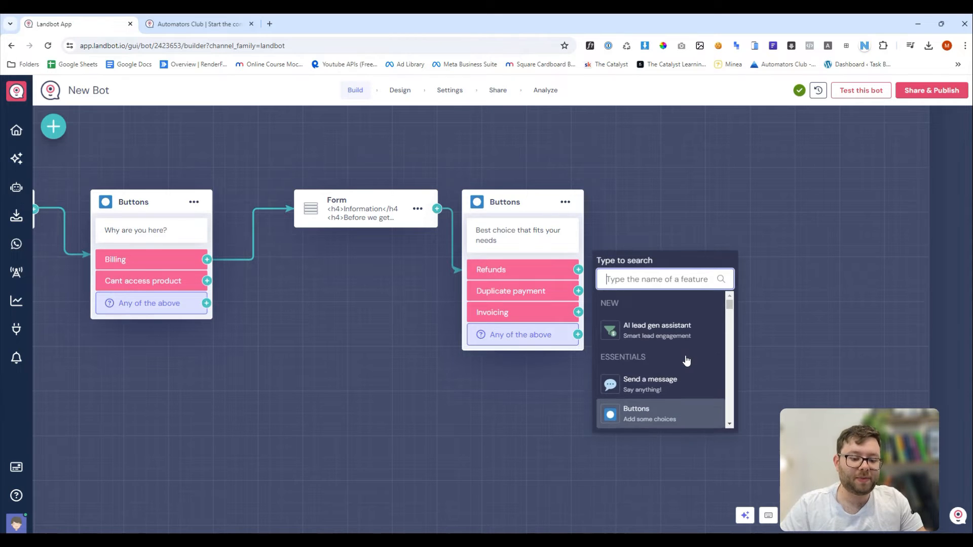
{"action": "scroll", "coordinate": [687, 380], "scroll_direction": "down", "scroll_amount": 1}
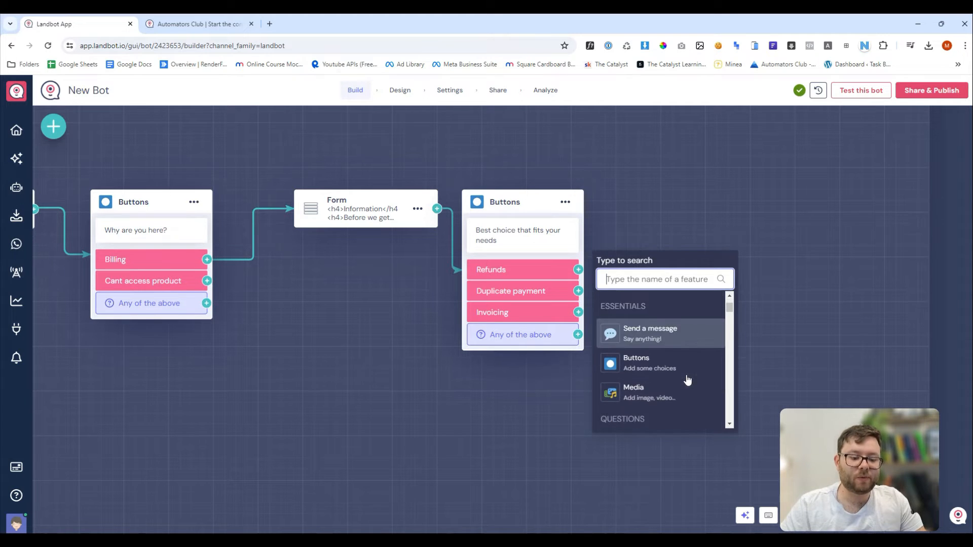
{"action": "scroll", "coordinate": [687, 380], "scroll_direction": "down", "scroll_amount": 2}
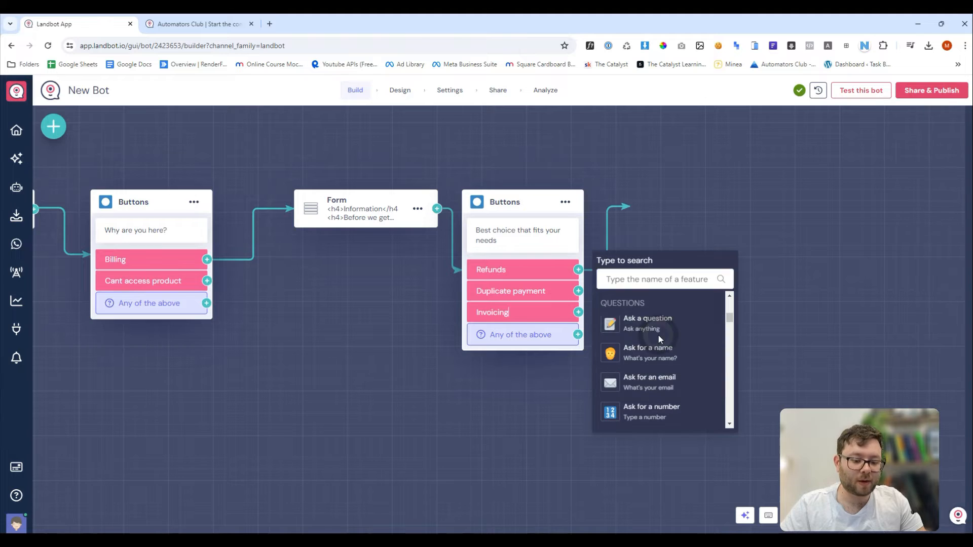
{"action": "left_click", "coordinate": [654, 324]}
{"action": "triple_click", "coordinate": [175, 137]}
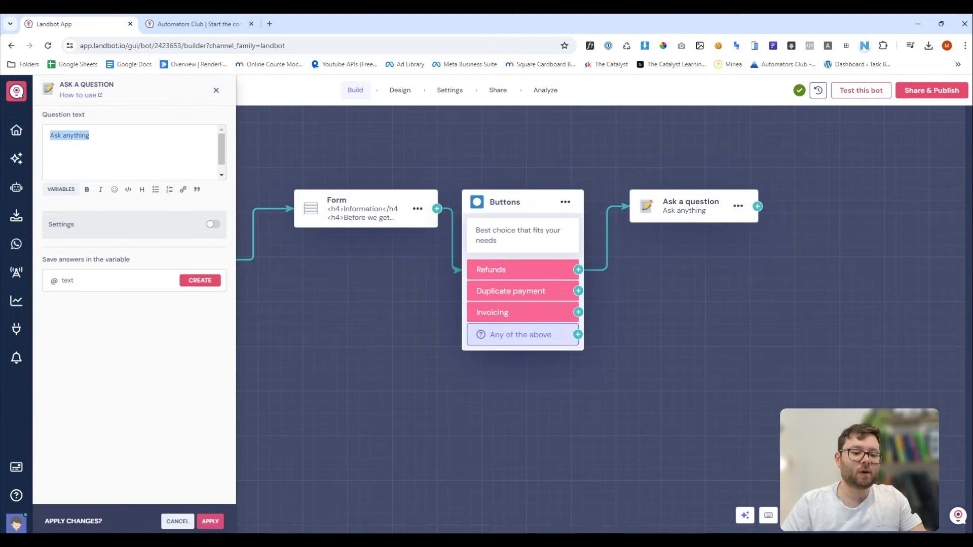
{"action": "type", "text": "Please "}
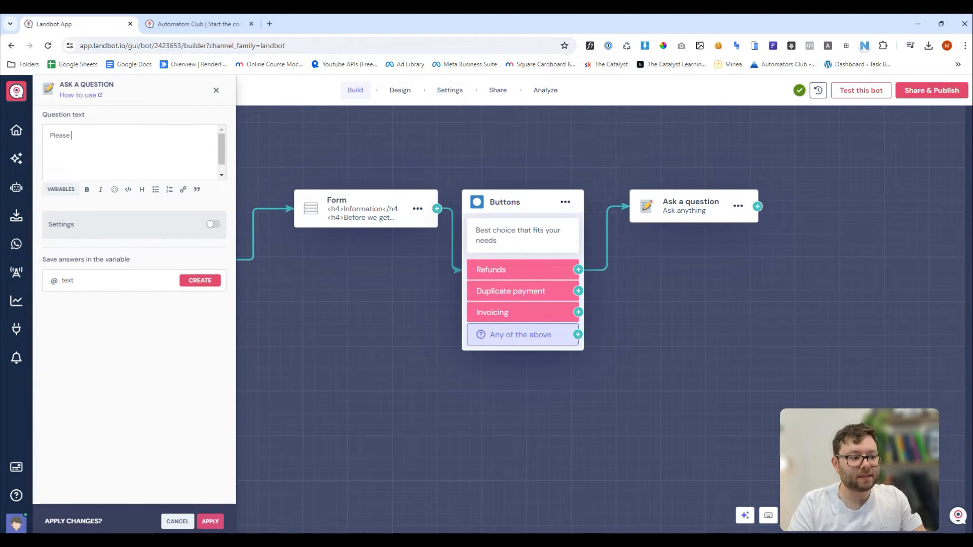
{"action": "type", "text": "explain why you would like a refu"}
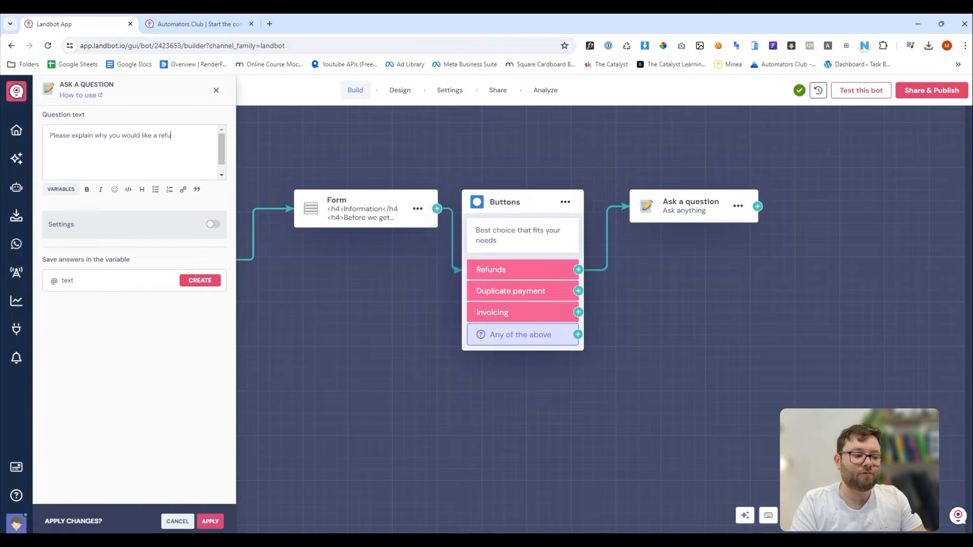
{"action": "type", "text": "nd"}
Save the answer to new variable refund_explained, requiring at least 100 characters in a long text box.
{"action": "key", "text": "Tab"}
{"action": "type", "text": "refund"}
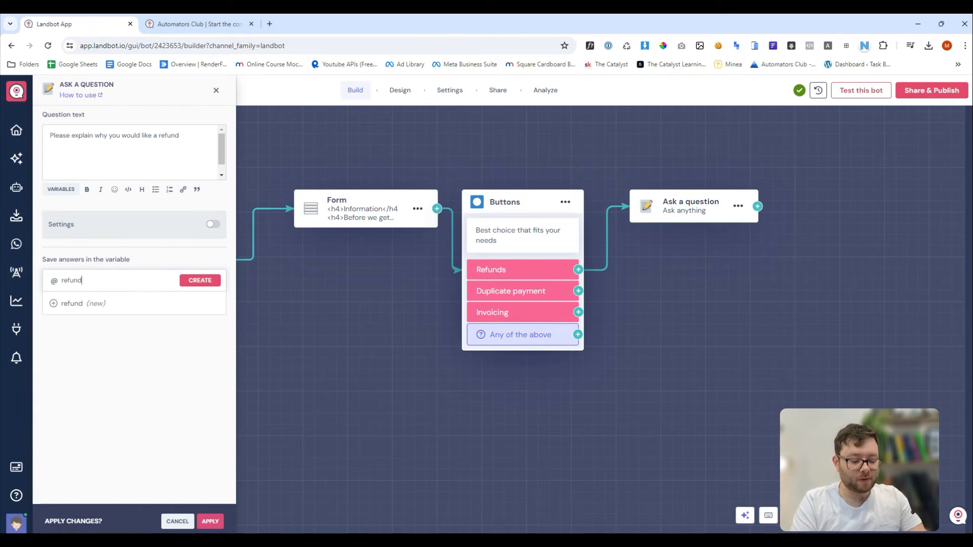
{"action": "type", "text": "_"}
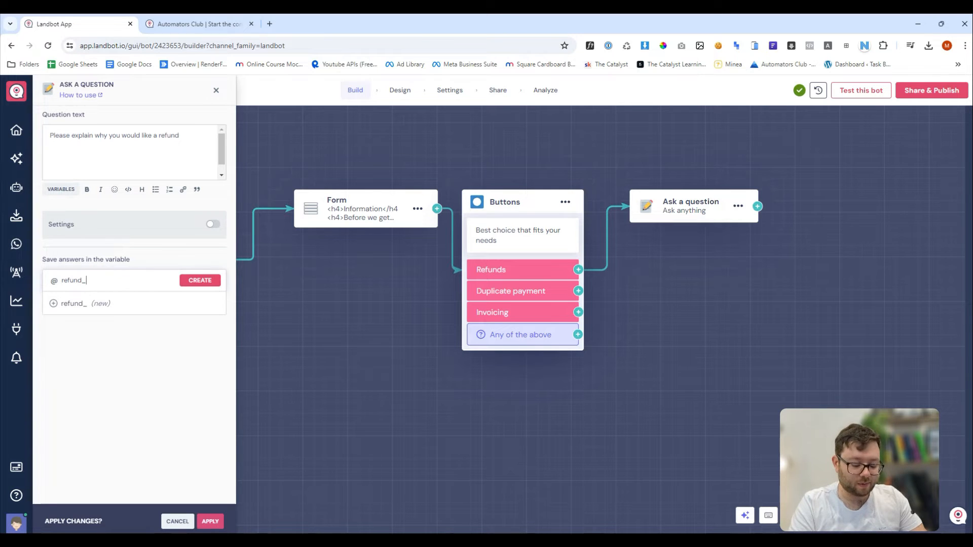
{"action": "type", "text": "explained"}
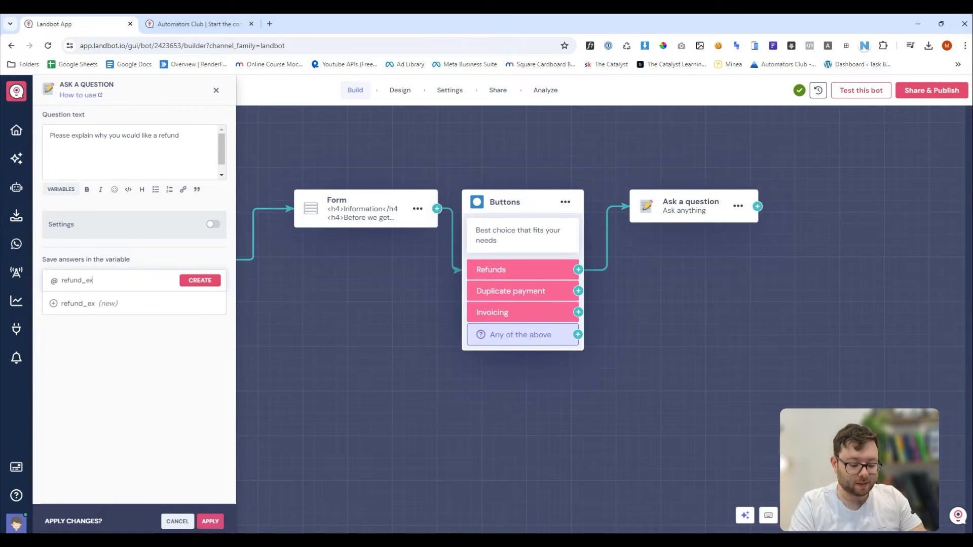
{"action": "left_click", "coordinate": [199, 280]}
{"action": "left_click", "coordinate": [187, 343]}
{"action": "left_click", "coordinate": [213, 224]}
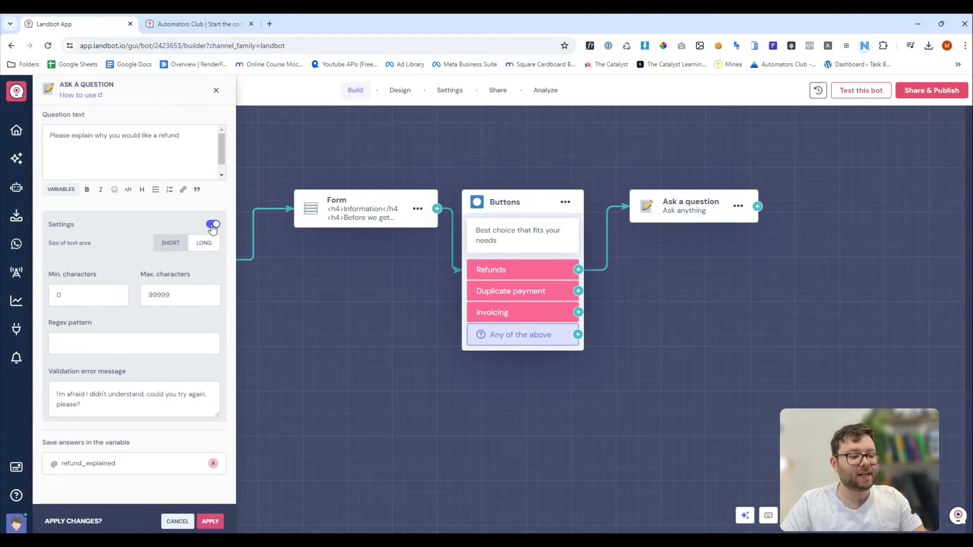
{"action": "left_click_drag", "start_coordinate": [68, 295], "coordinate": [39, 297]}
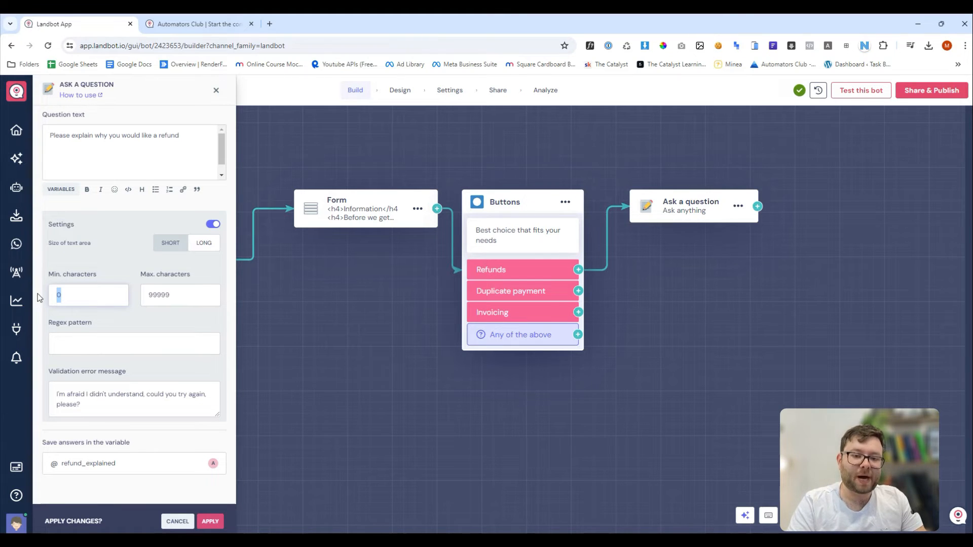
{"action": "type", "text": "100"}
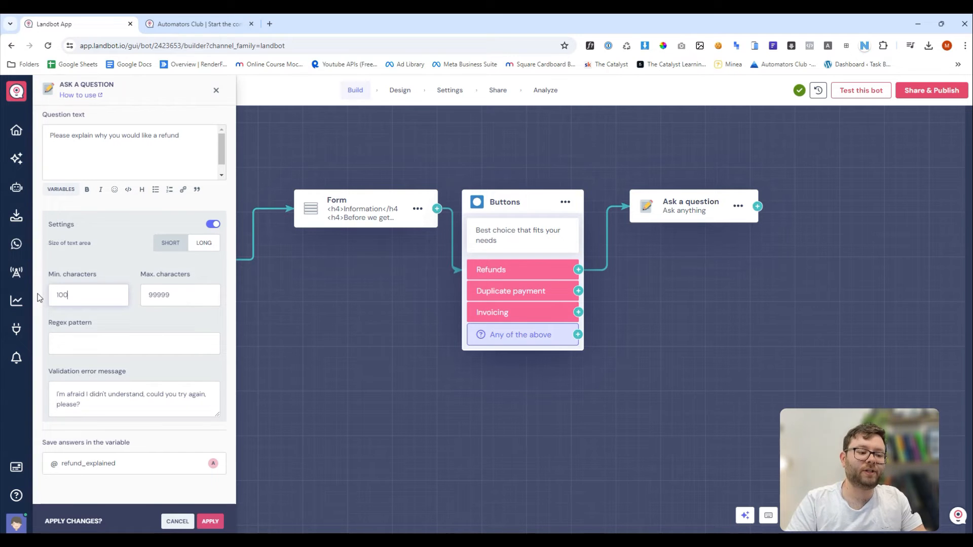
{"action": "left_click", "coordinate": [209, 248]}
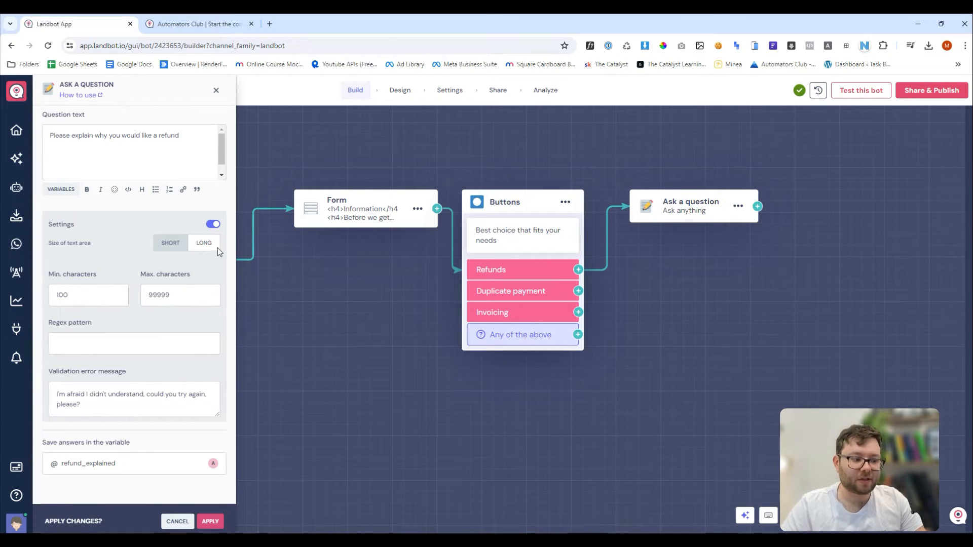
{"action": "left_click", "coordinate": [210, 522]}
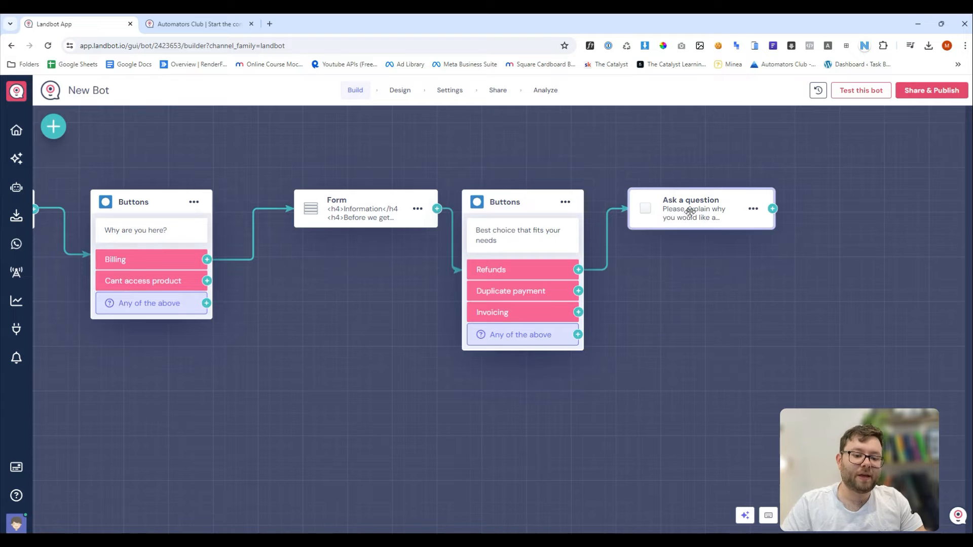
Add a message after the refund question saying 'Thank you. Someone will be in touch soon.'.
{"action": "left_click", "coordinate": [773, 209]}
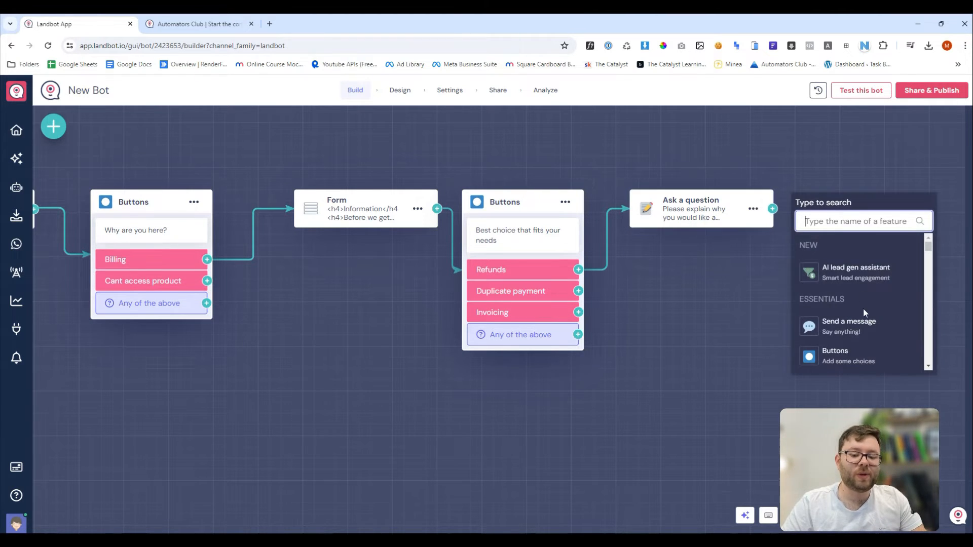
{"action": "left_click", "coordinate": [861, 329]}
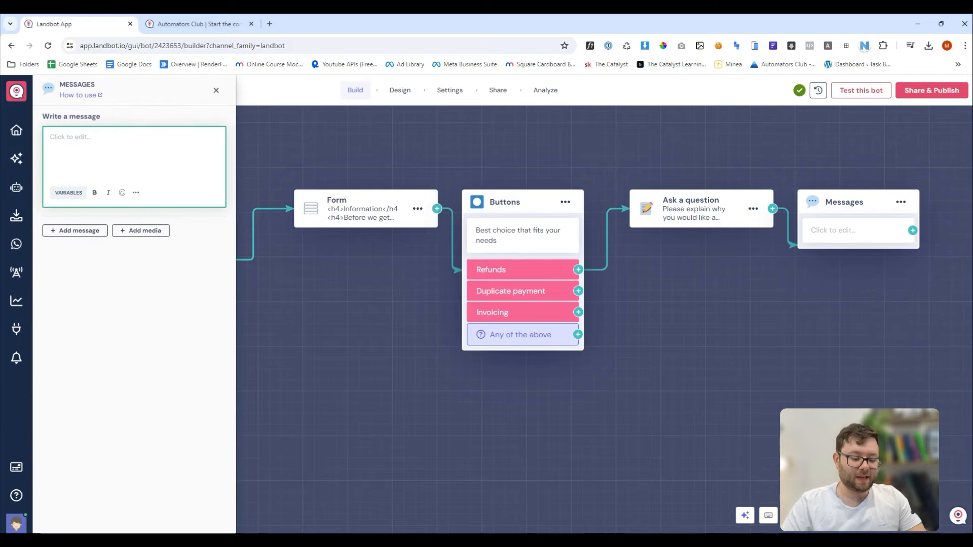
{"action": "type", "text": "Thank"}
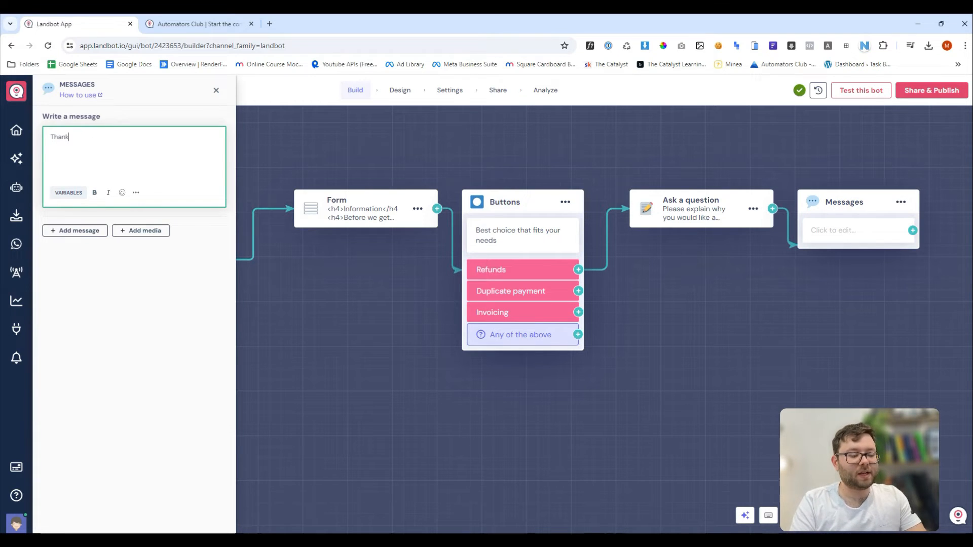
{"action": "type", "text": " you. Someone will be in touc"}
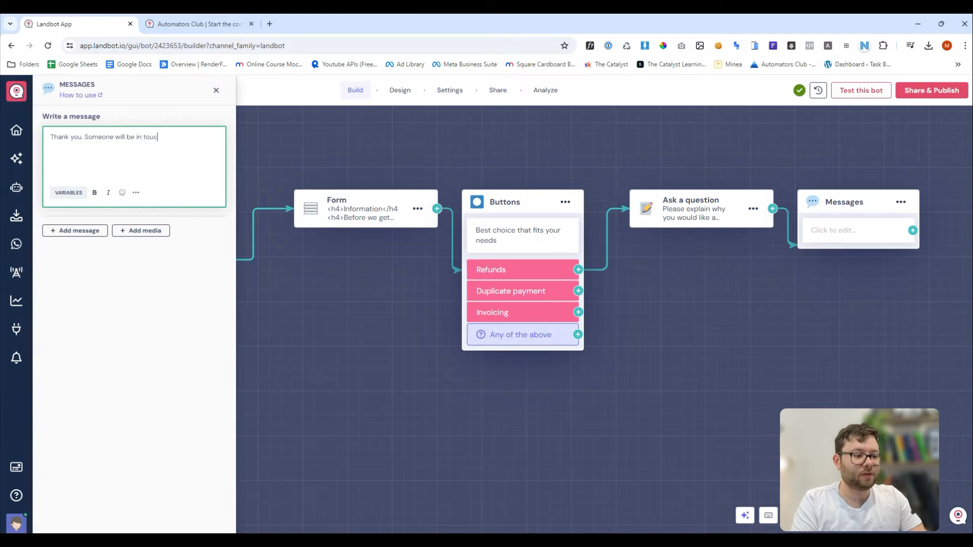
{"action": "type", "text": "h soon."}
{"action": "left_click", "coordinate": [911, 235]}
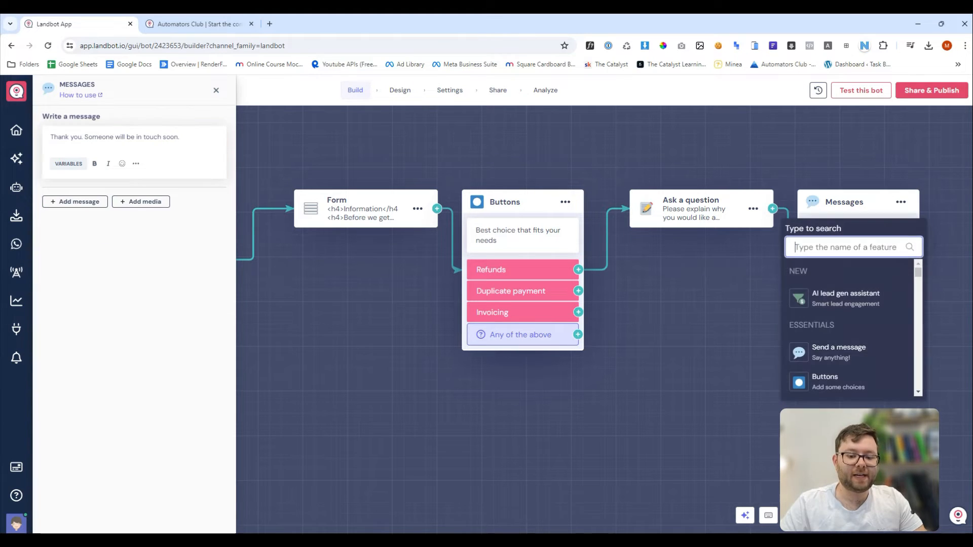
Add a Send an email step after the message, trying sender options and settling on landbot.email.
{"action": "type", "text": "send"}
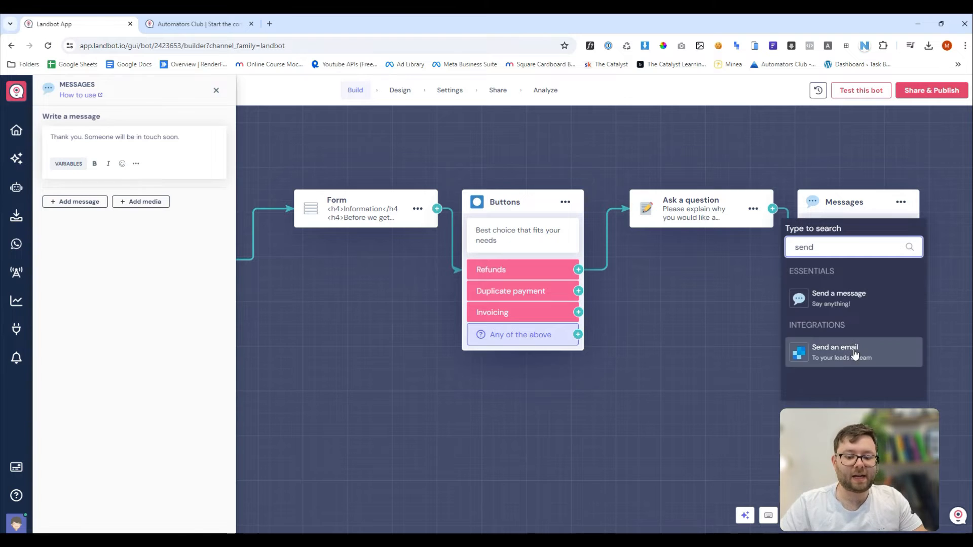
{"action": "left_click", "coordinate": [865, 350]}
{"action": "left_click", "coordinate": [165, 224]}
{"action": "left_click", "coordinate": [166, 240]}
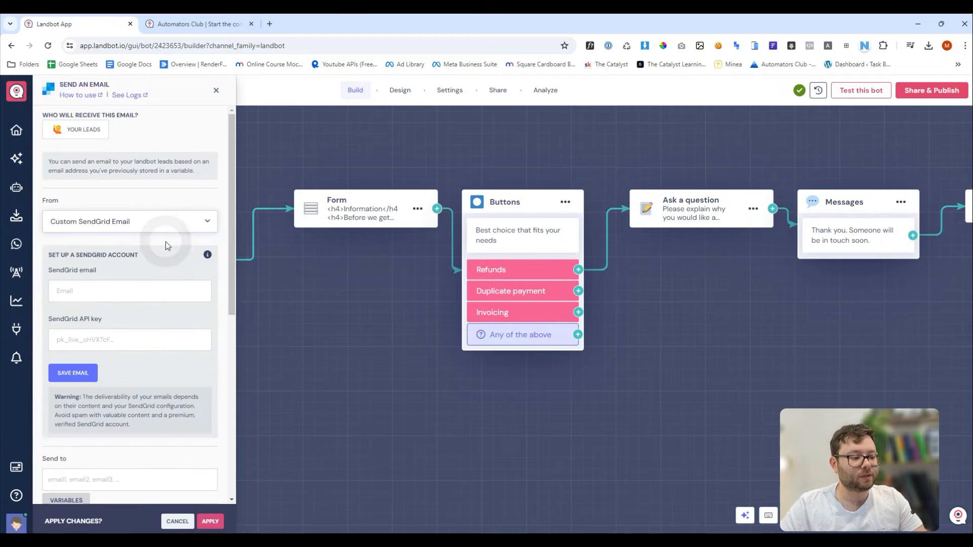
{"action": "left_click", "coordinate": [147, 225]}
{"action": "left_click", "coordinate": [143, 247]}
{"action": "left_click", "coordinate": [152, 227]}
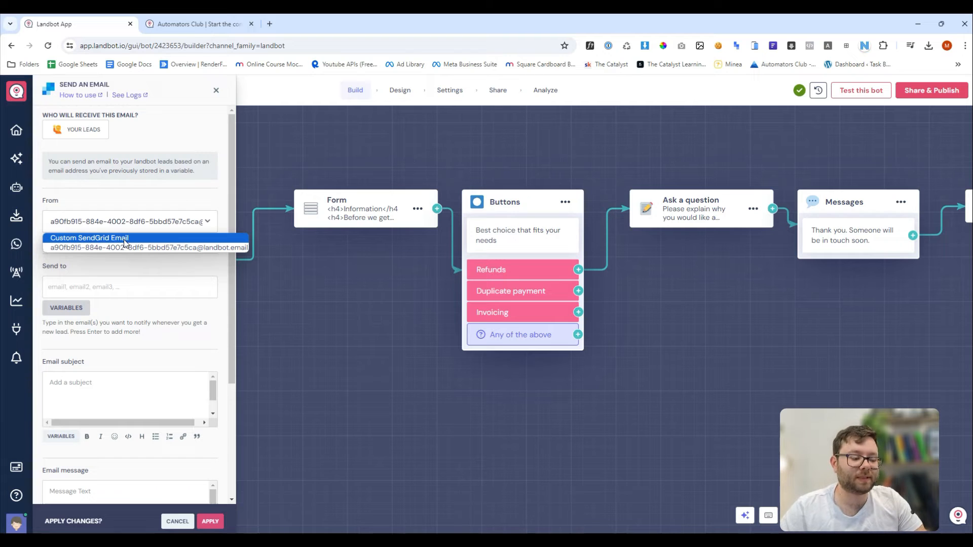
Close the email settings with recipients still empty and re-centre the flow on the canvas.
{"action": "left_click", "coordinate": [122, 268]}
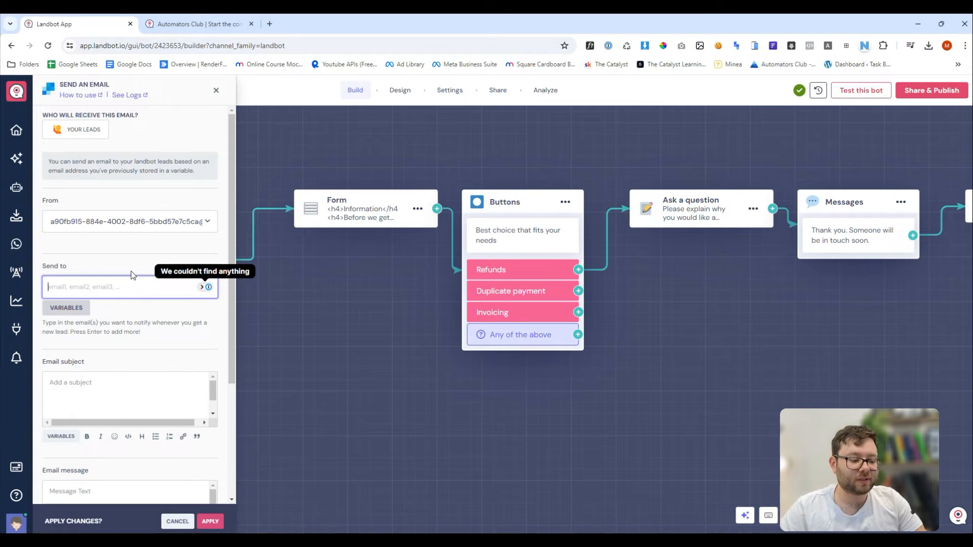
{"action": "scroll", "coordinate": [130, 274], "scroll_direction": "down", "scroll_amount": 3}
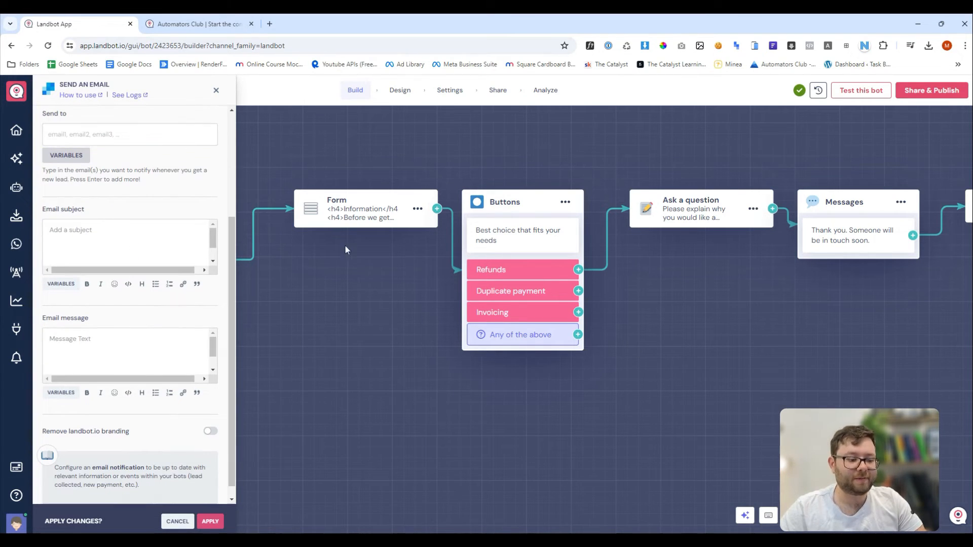
{"action": "left_click", "coordinate": [221, 96]}
{"action": "left_click", "coordinate": [565, 324]}
{"action": "left_click_drag", "start_coordinate": [748, 152], "coordinate": [897, 159]}
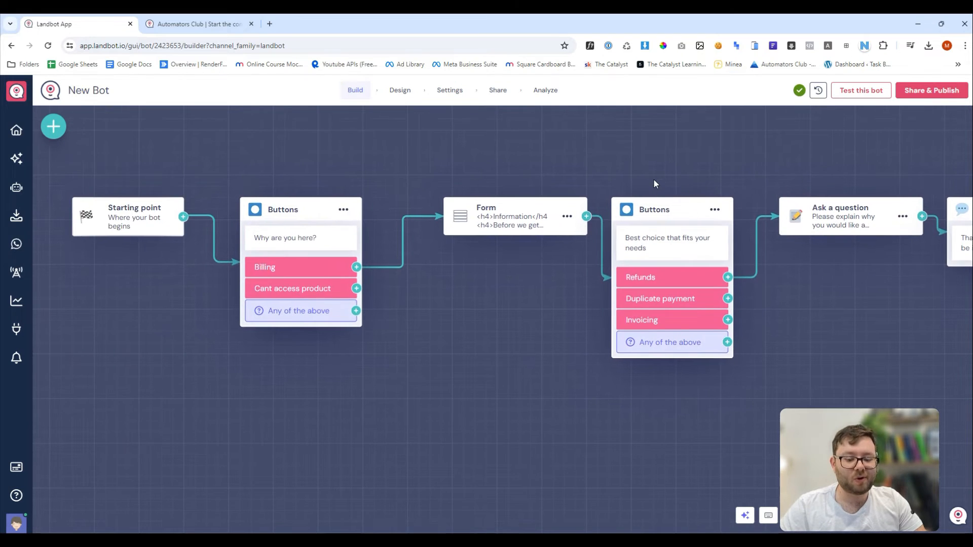
{"action": "scroll", "coordinate": [658, 169], "scroll_direction": "down", "scroll_amount": 1}
{"action": "scroll", "coordinate": [657, 172], "scroll_direction": "down", "scroll_amount": 5}
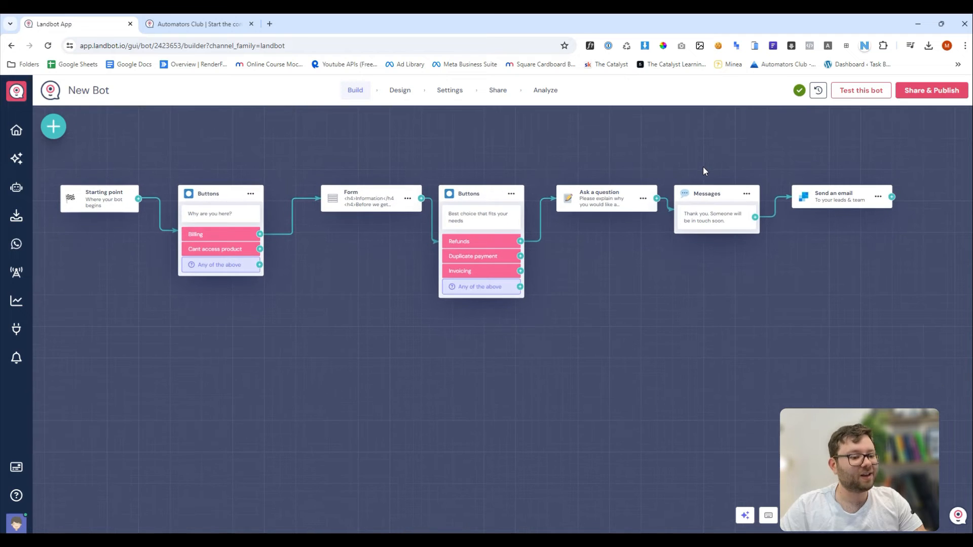
{"action": "left_click_drag", "start_coordinate": [638, 161], "coordinate": [668, 160]}
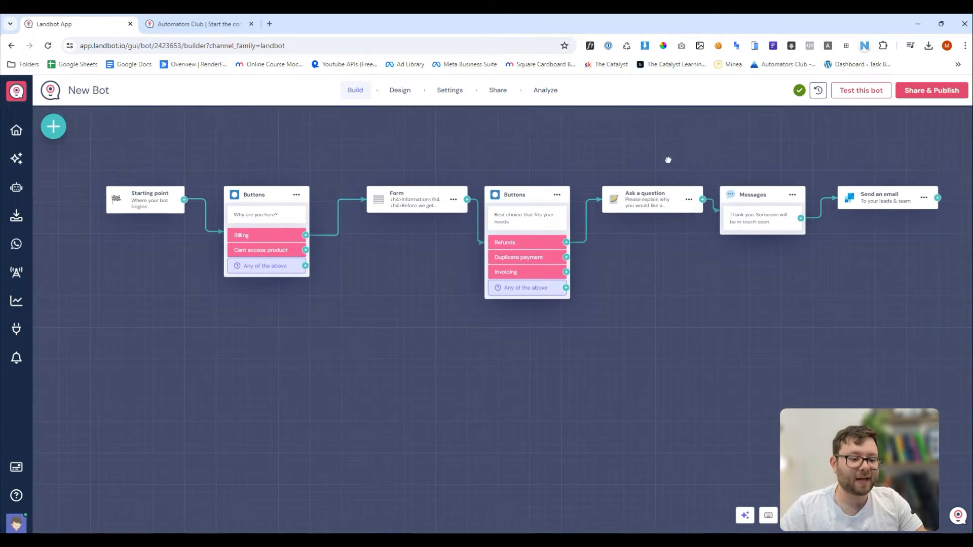
Start a live test, choose Billing and submit the form with a test name and email.
{"action": "left_click", "coordinate": [856, 91]}
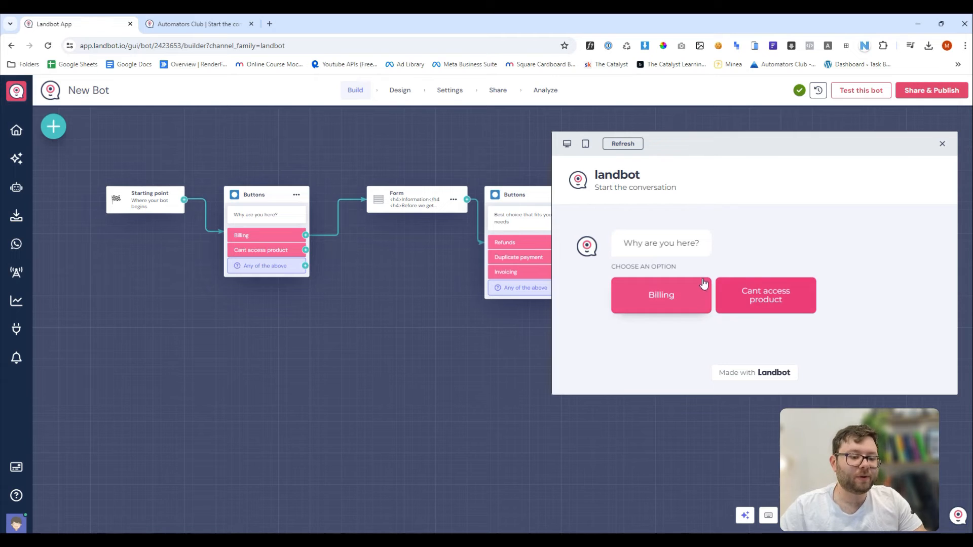
{"action": "left_click", "coordinate": [635, 304]}
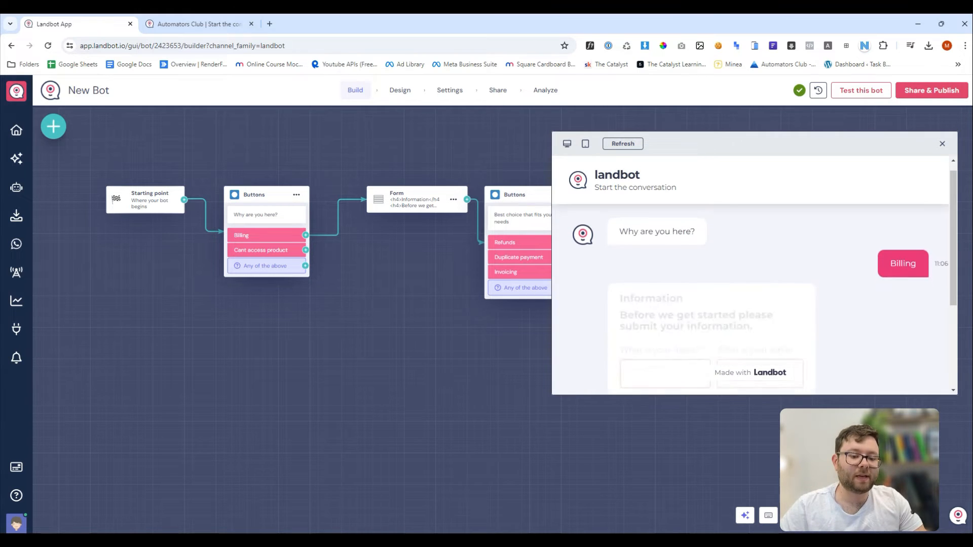
{"action": "left_click", "coordinate": [658, 253]}
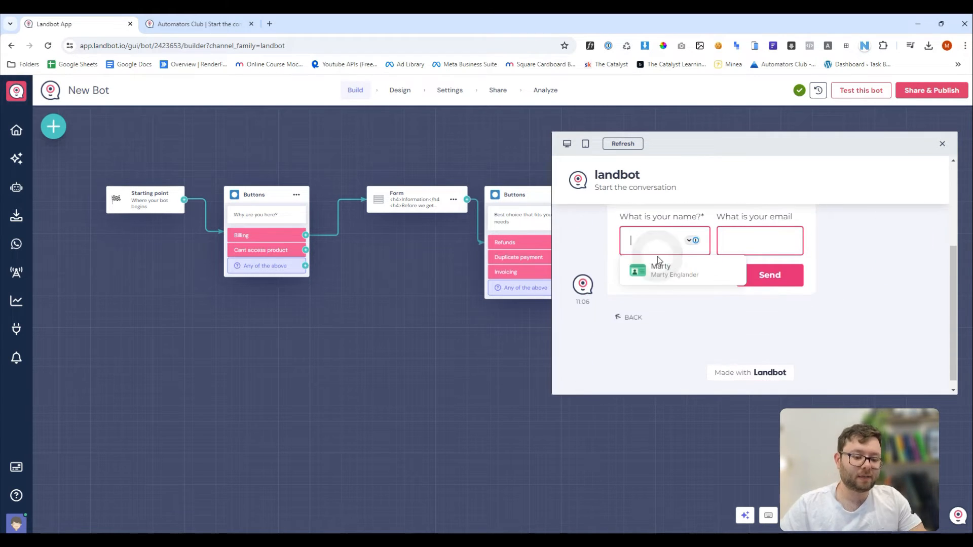
{"action": "type", "text": "marty"}
{"action": "key", "text": "Tab"}
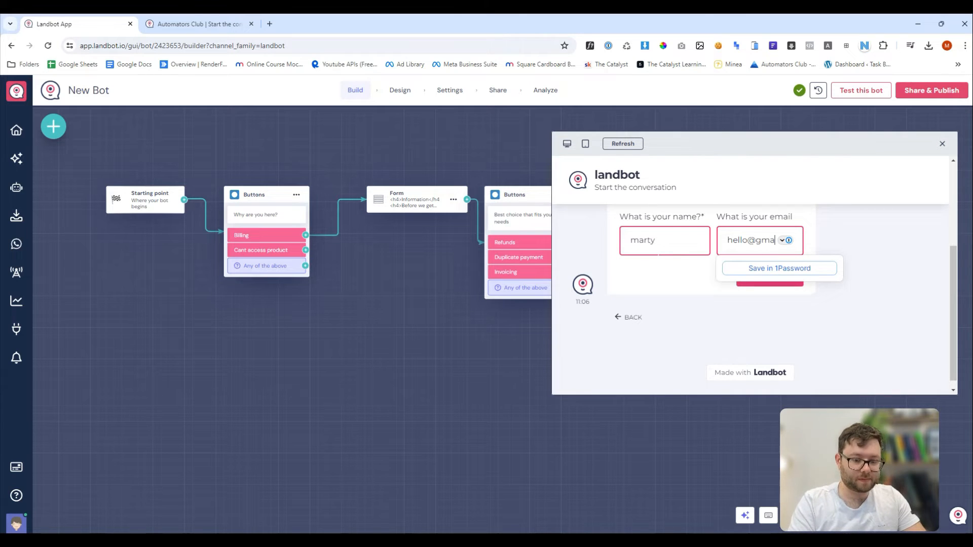
{"action": "left_click", "coordinate": [787, 284]}
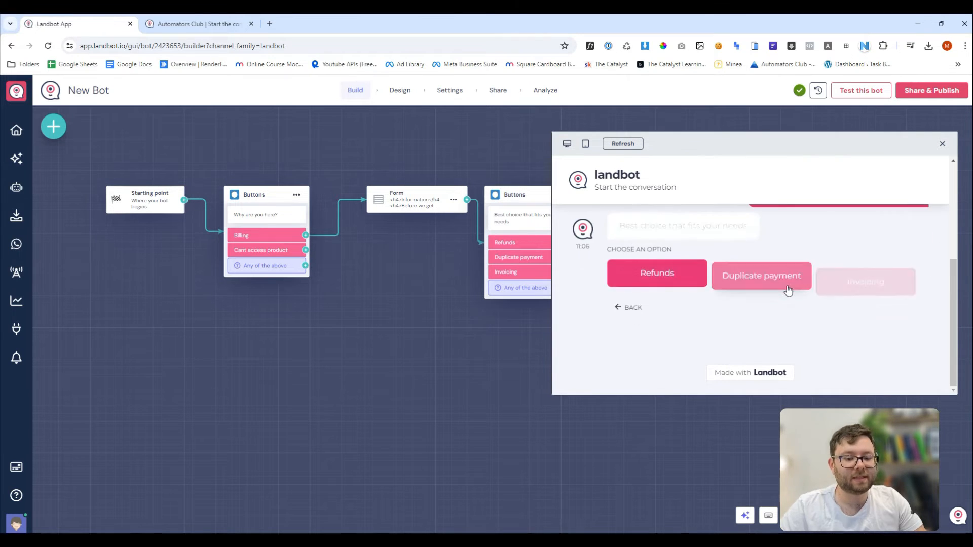
Choose Refunds, send a pasted explanation and check the 'Thank you. Someone will be in touch soon.' reply.
{"action": "scroll", "coordinate": [696, 288], "scroll_direction": "up", "scroll_amount": 2}
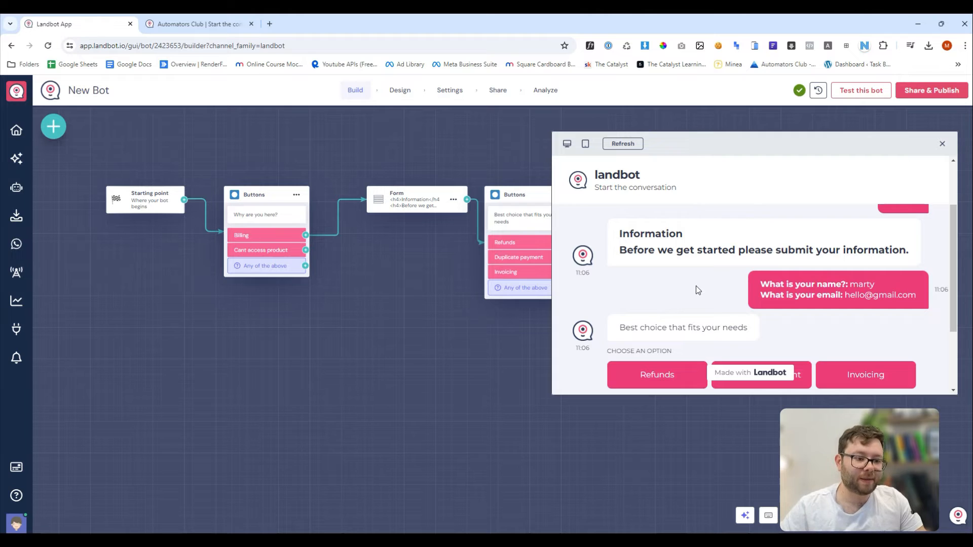
{"action": "scroll", "coordinate": [705, 284], "scroll_direction": "down", "scroll_amount": 1}
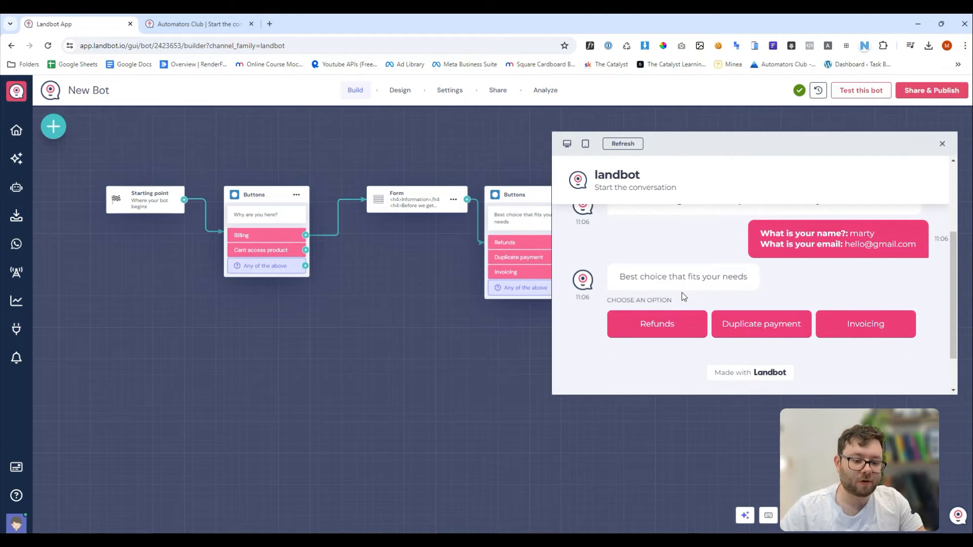
{"action": "left_click", "coordinate": [673, 324]}
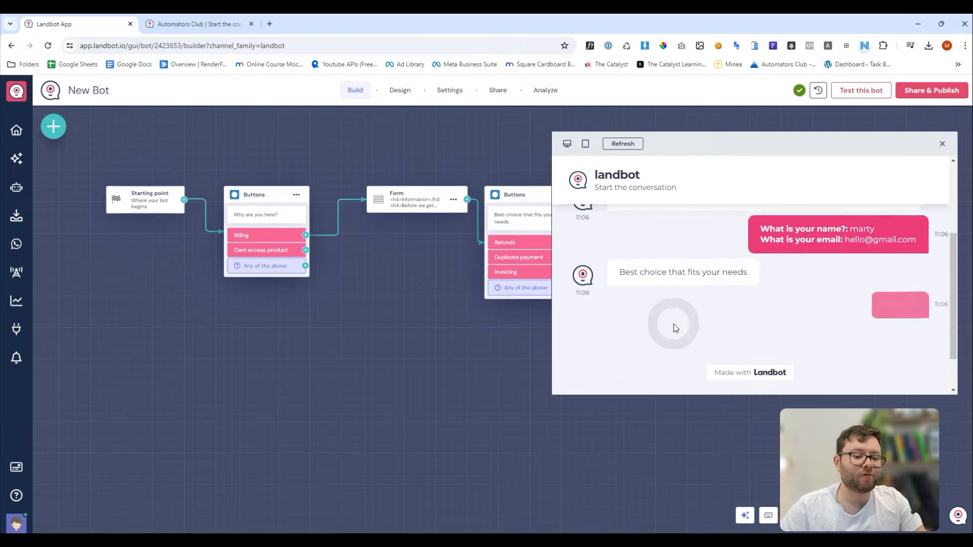
{"action": "left_click", "coordinate": [659, 269]}
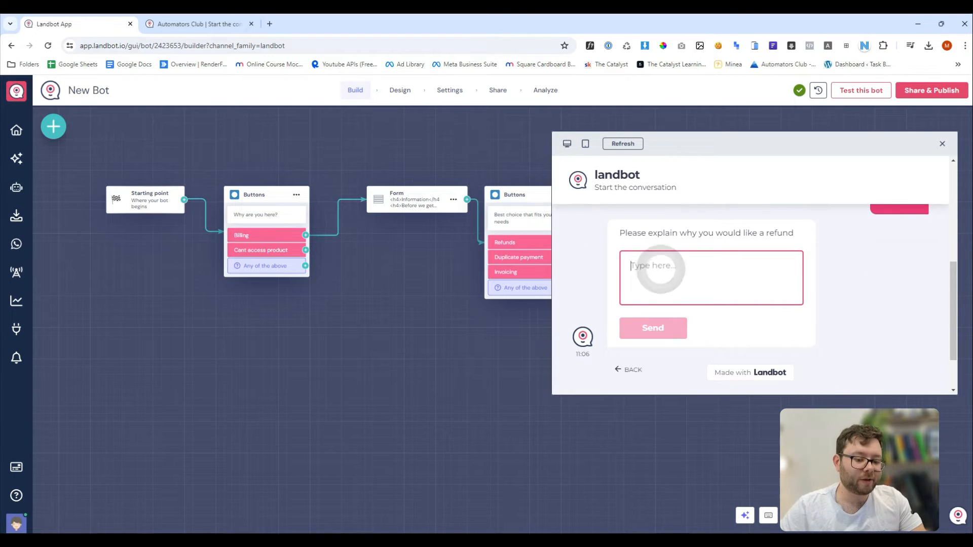
{"action": "key", "text": "ctrl+v"}
{"action": "scroll", "coordinate": [709, 279], "scroll_direction": "up", "scroll_amount": 5}
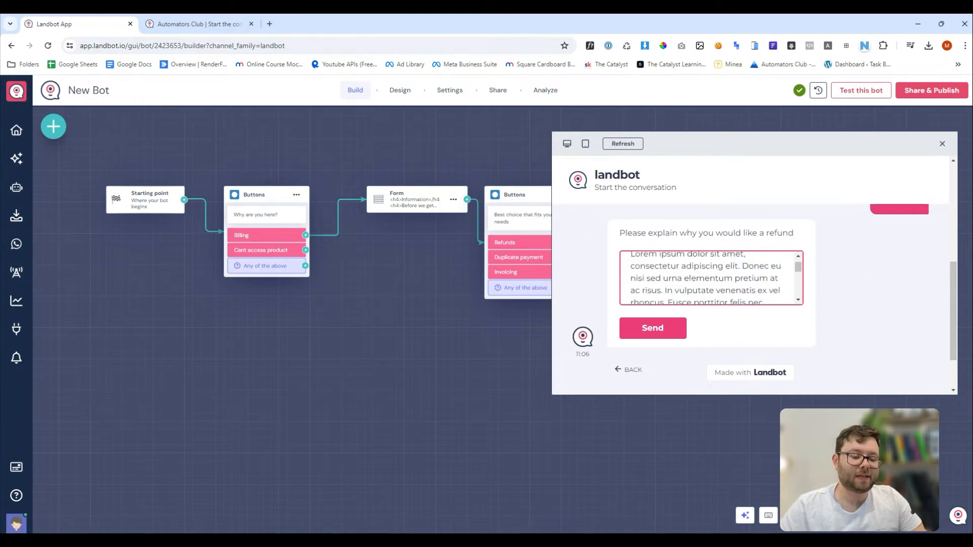
{"action": "left_click", "coordinate": [658, 329]}
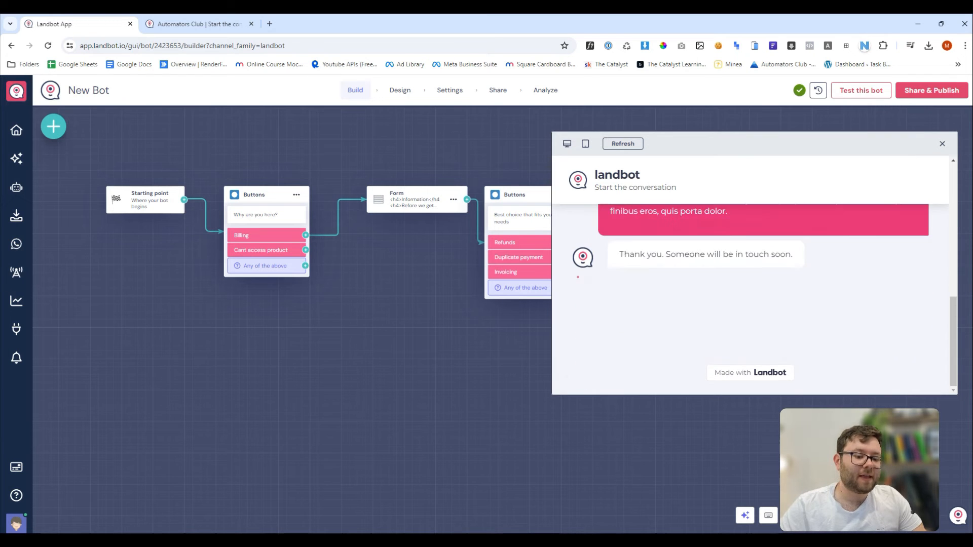
{"action": "left_click_drag", "start_coordinate": [624, 254], "coordinate": [789, 263]}
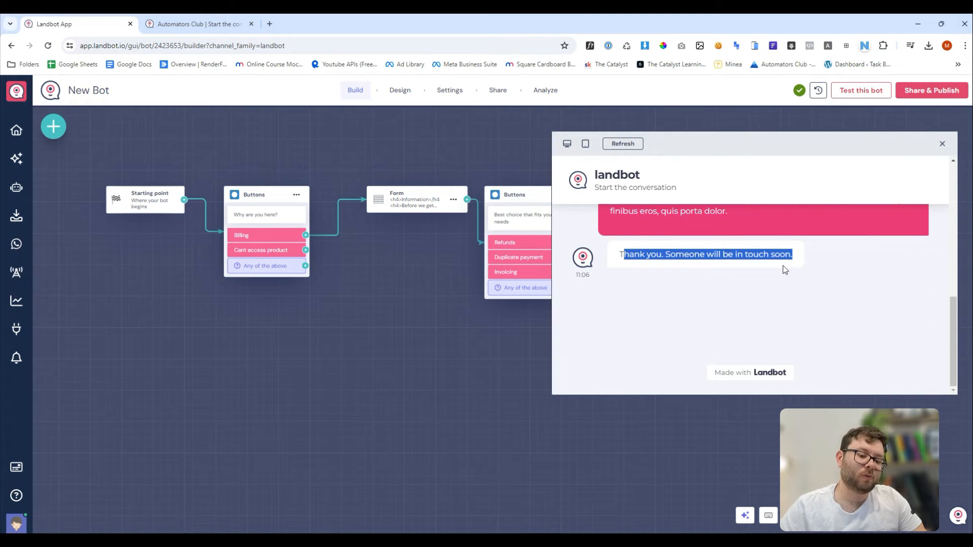
{"action": "left_click", "coordinate": [786, 298]}
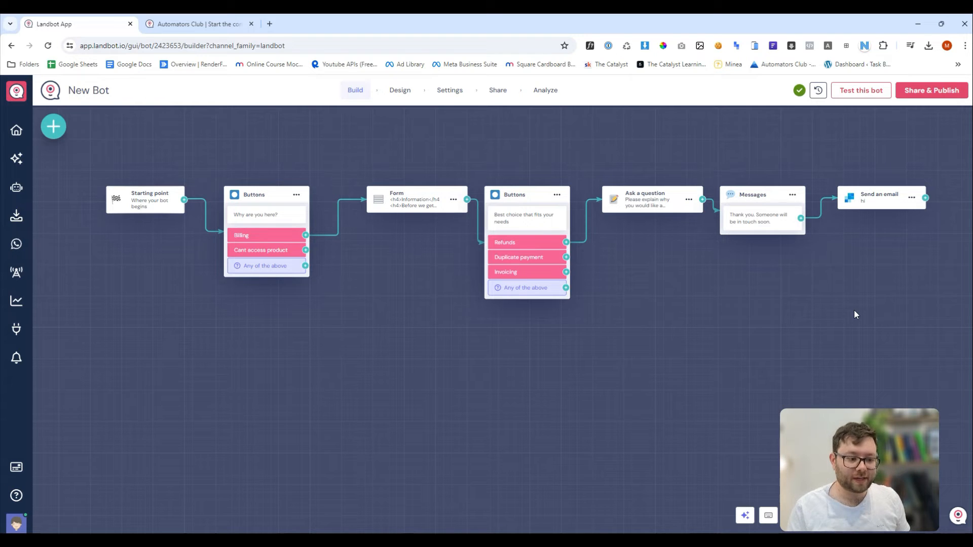
Connect the Cant access product choice into the Form block.
{"action": "scroll", "coordinate": [261, 254], "scroll_direction": "up", "scroll_amount": 3}
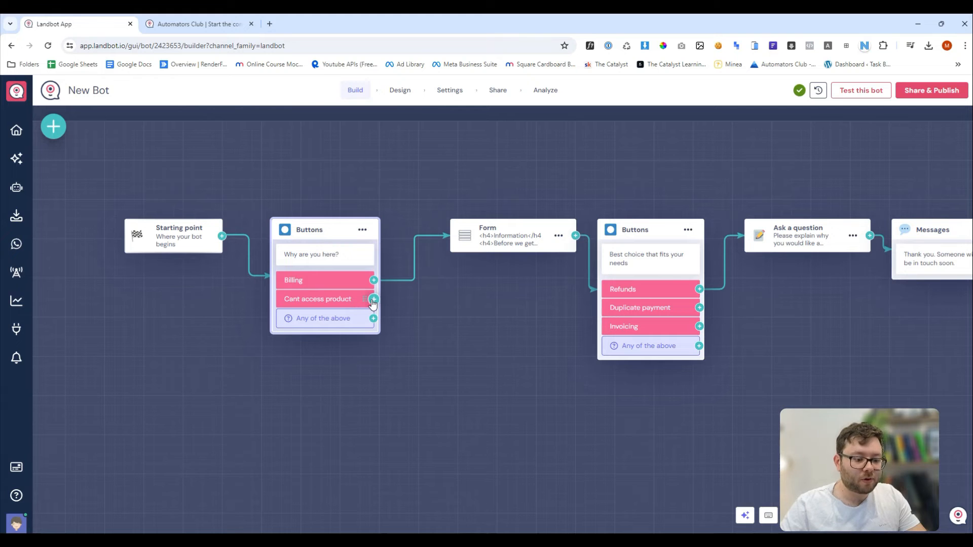
{"action": "left_click", "coordinate": [372, 299]}
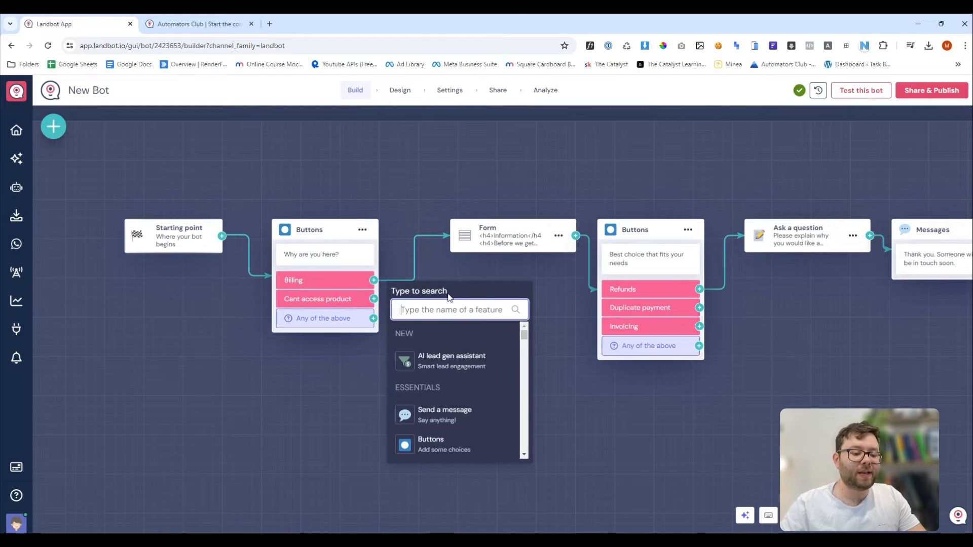
{"action": "scroll", "coordinate": [446, 387], "scroll_direction": "down", "scroll_amount": 10}
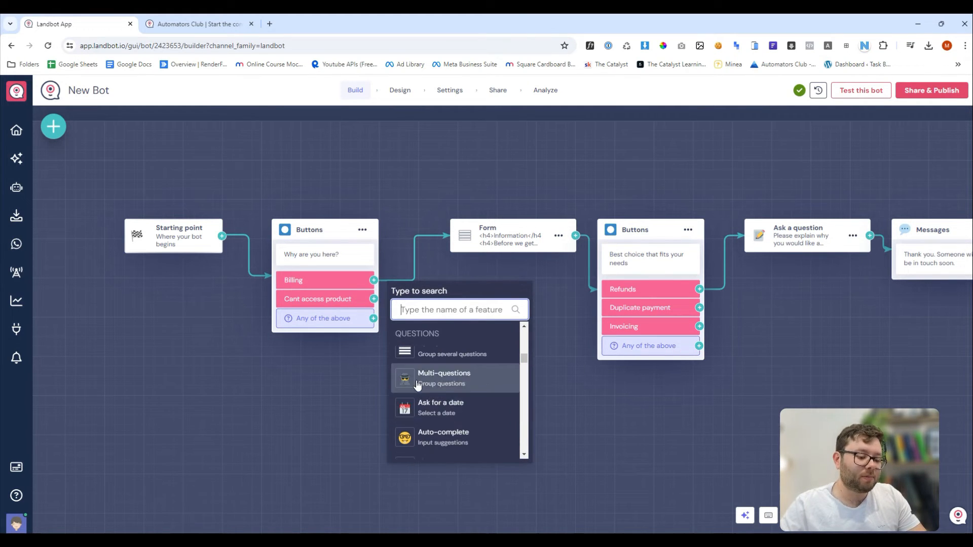
{"action": "left_click", "coordinate": [360, 383]}
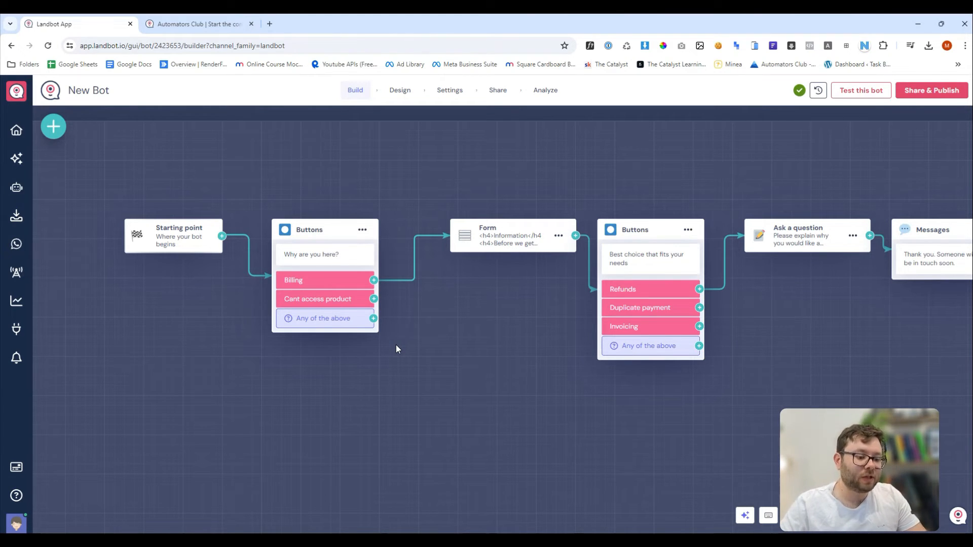
{"action": "left_click_drag", "start_coordinate": [374, 299], "coordinate": [409, 303]}
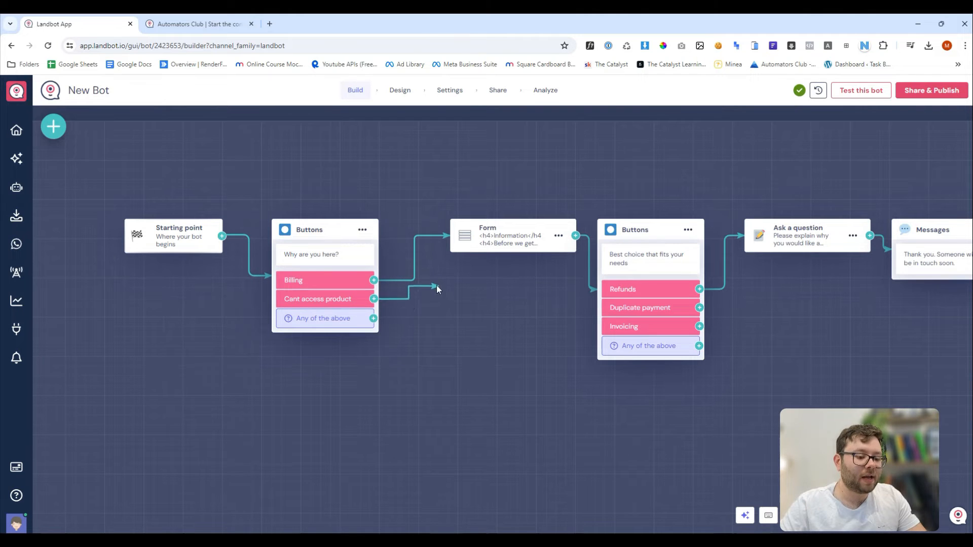
{"action": "left_click_drag", "start_coordinate": [443, 258], "coordinate": [477, 241]}
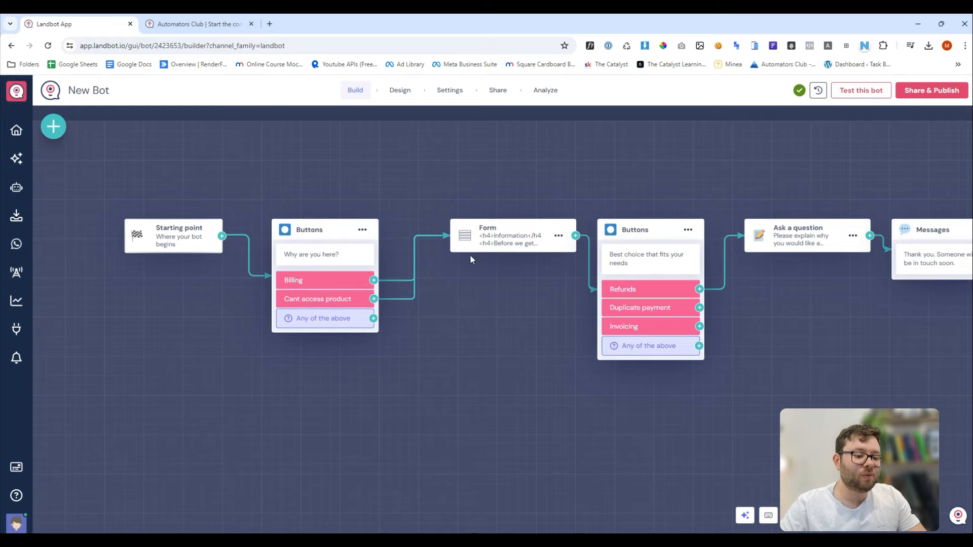
Realign the Form, second Buttons and Ask a question blocks on the canvas.
{"action": "left_click_drag", "start_coordinate": [473, 244], "coordinate": [475, 299]}
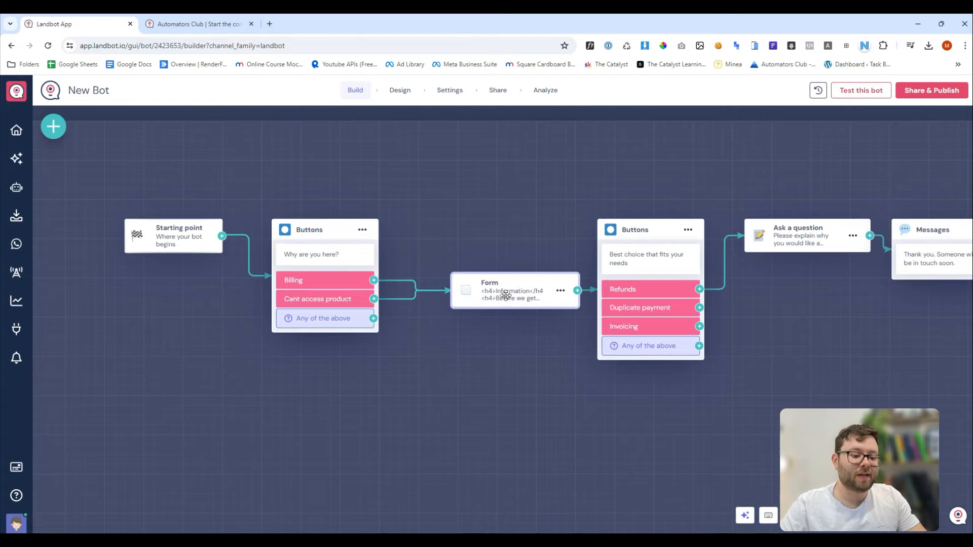
{"action": "left_click_drag", "start_coordinate": [638, 231], "coordinate": [645, 202]}
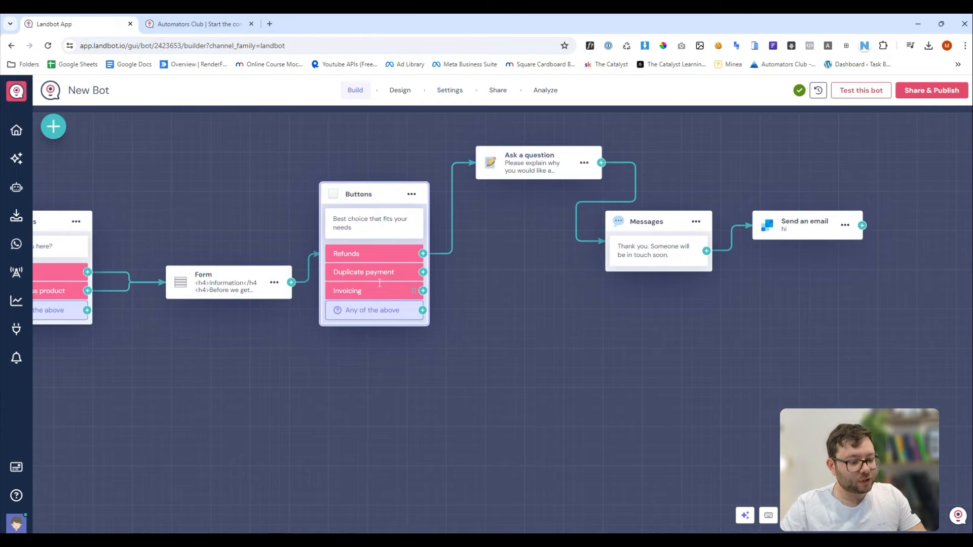
{"action": "left_click_drag", "start_coordinate": [518, 155], "coordinate": [527, 144]}
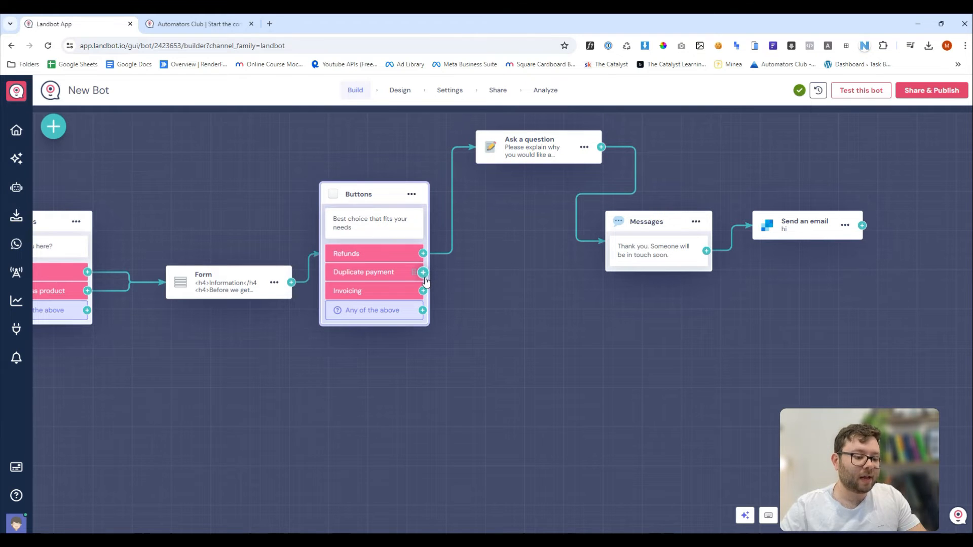
Add a blank Buttons block from the Duplicate payment choice's port.
{"action": "left_click", "coordinate": [423, 273]}
{"action": "scroll", "coordinate": [515, 355], "scroll_direction": "down", "scroll_amount": 3}
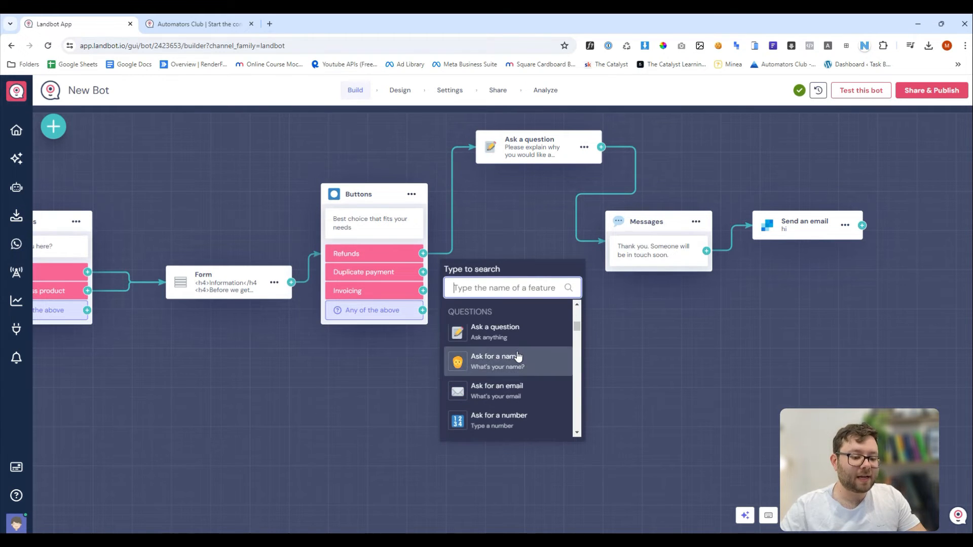
{"action": "scroll", "coordinate": [555, 353], "scroll_direction": "down", "scroll_amount": 3}
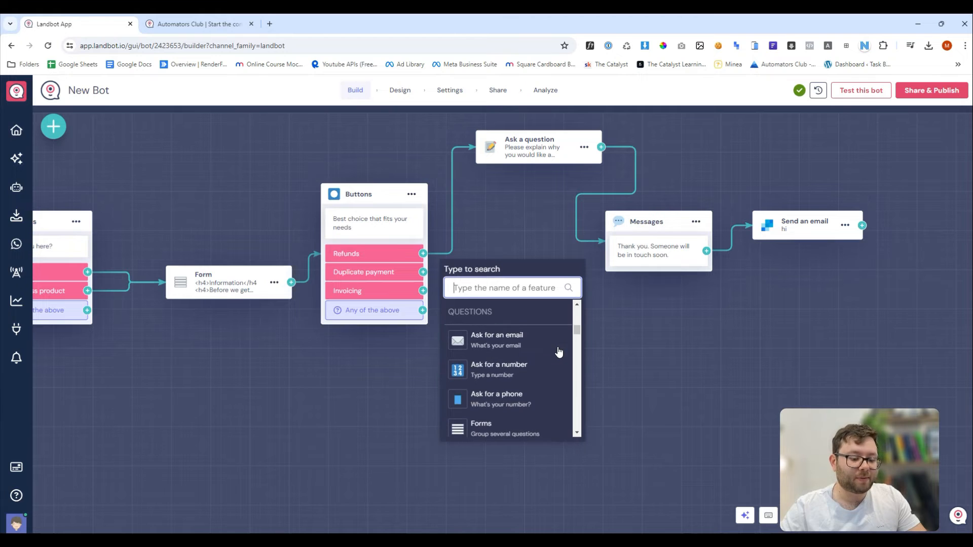
{"action": "scroll", "coordinate": [557, 350], "scroll_direction": "up", "scroll_amount": 5}
{"action": "left_click", "coordinate": [527, 405]}
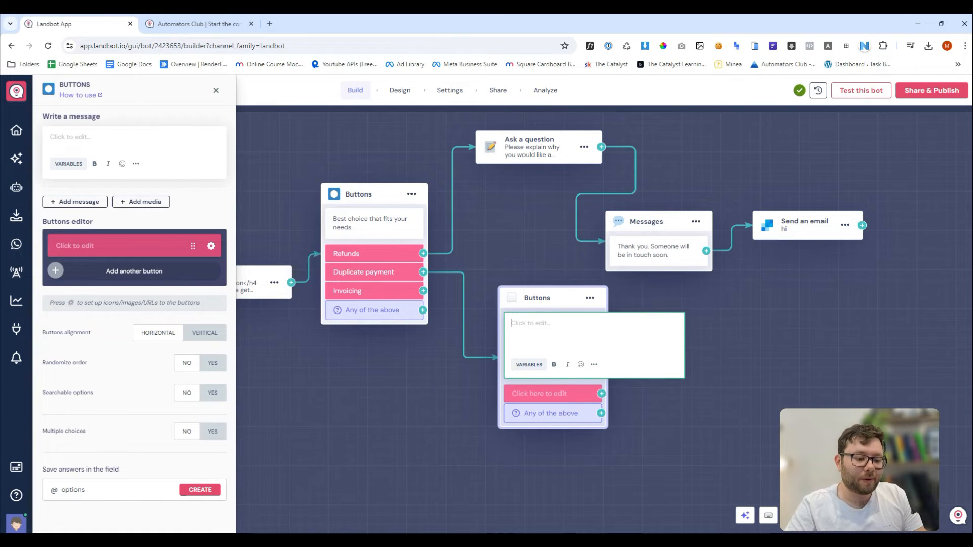
Write 'The reason why a duplicate payment has been made.' followed by a pasted Lorem ipsum paragraph.
{"action": "type", "text": "T"}
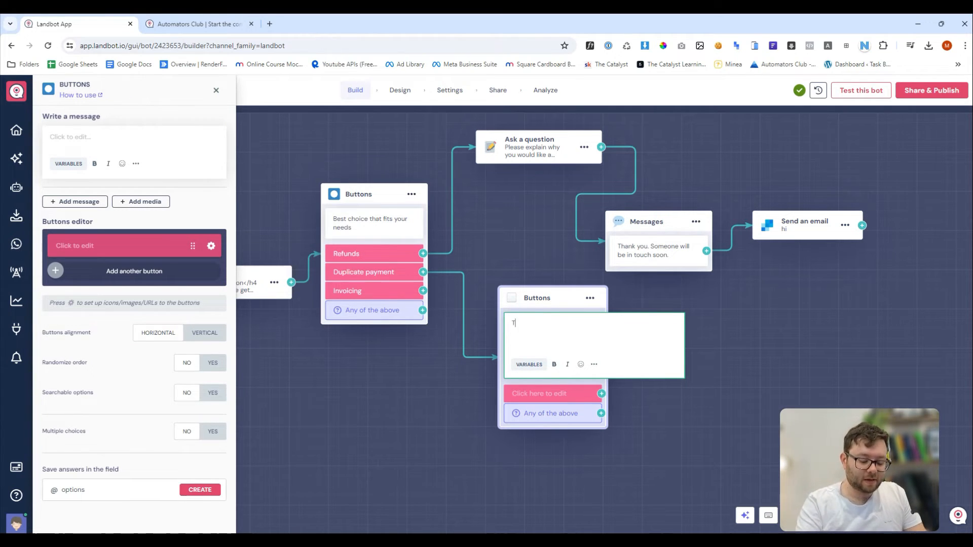
{"action": "type", "text": "he reason why a"}
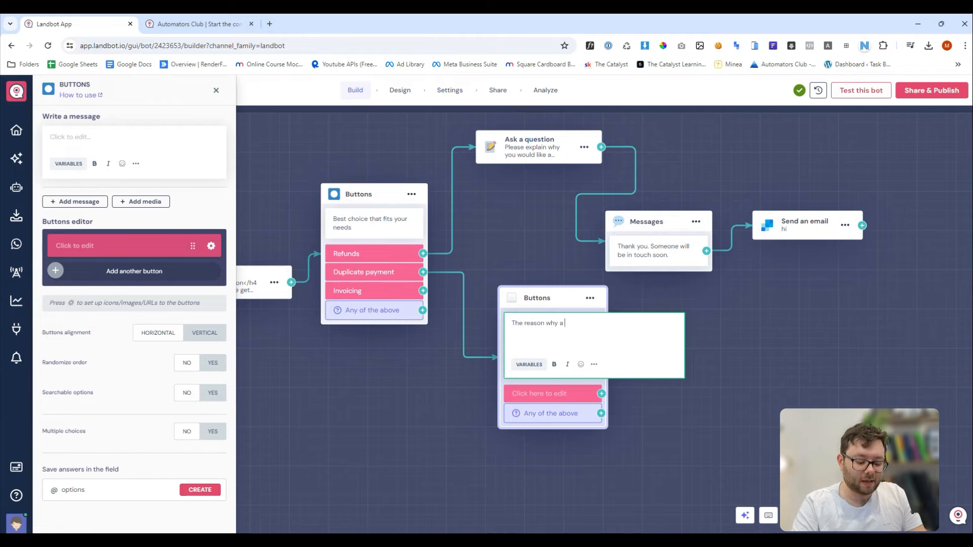
{"action": "type", "text": " duplicate paymen"}
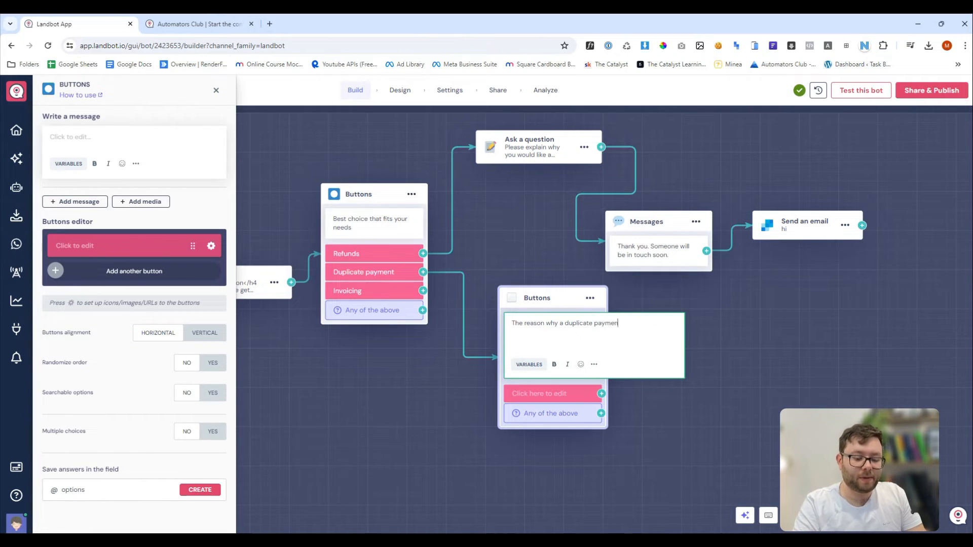
{"action": "type", "text": "t has been made..."}
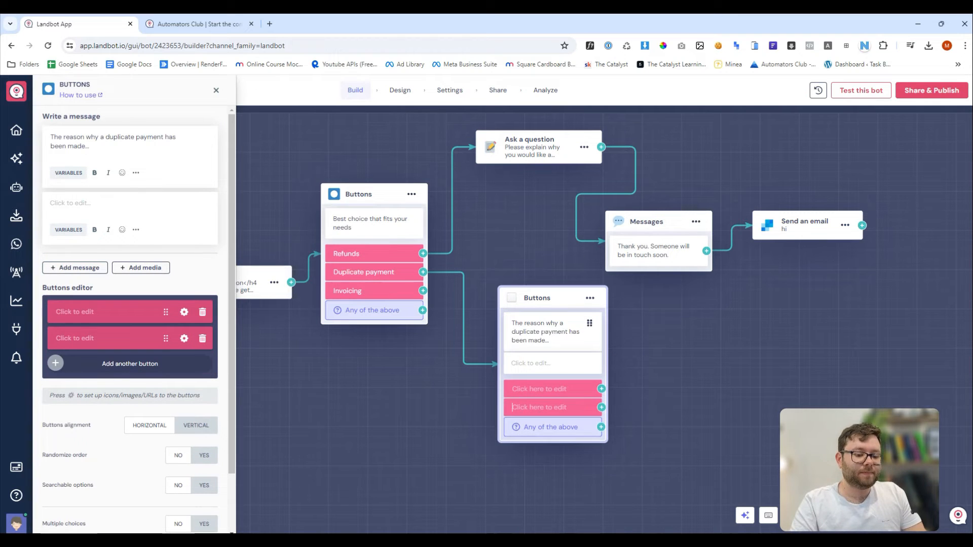
{"action": "type", "text": "Lorem ipsum dolor sit amet, consectetur adipiscing elit. Donec eu nisi sed urna elementum pretium at ac risus. In vulputate venenatis ex vel rhoncus. Fusce porttitor felis nec enim rhoncus, aliquam cursus sapien efficitur. Maecenas accumsan turpis sed sagittis dictum. Duis et nisi nulla. Vestibulum ut ex ipsum. Duis sollicitudin porttitor justo id placerat. Proin leo erat, maximus in accumsan eget, semper pellentesque ex. Donec quis finibus eros, quis porta dolor."}
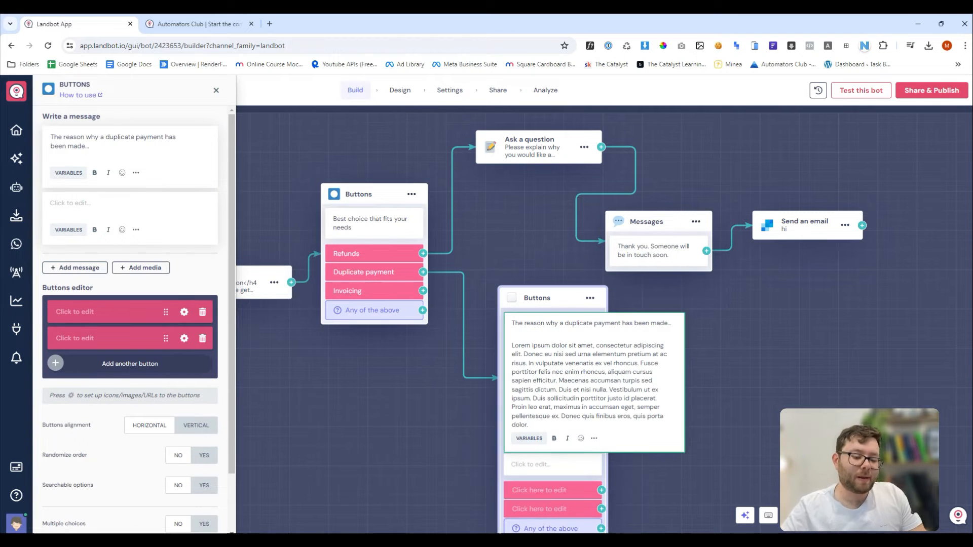
{"action": "left_click", "coordinate": [208, 265]}
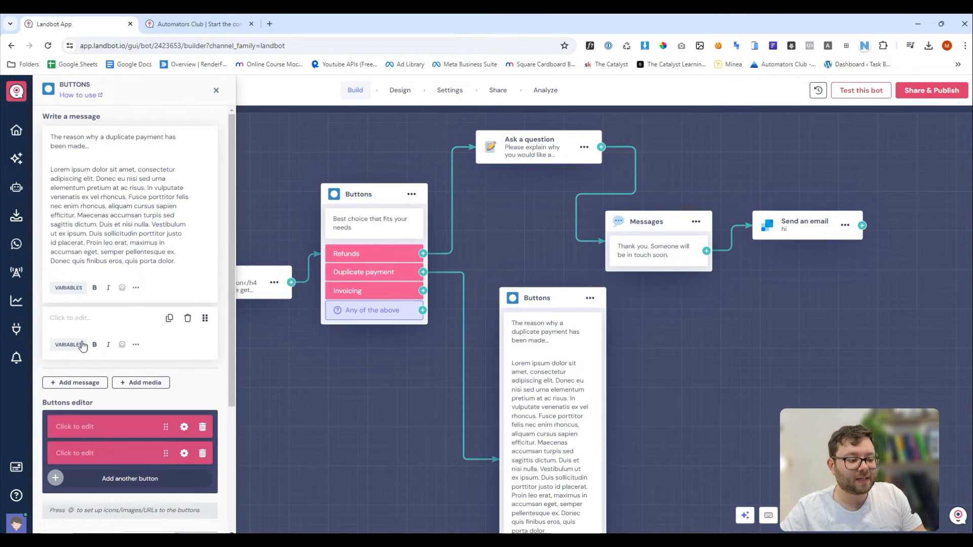
Delete the extra empty message, leaving one message and two blank answer buttons.
{"action": "left_click", "coordinate": [188, 319]}
{"action": "left_click", "coordinate": [83, 326]}
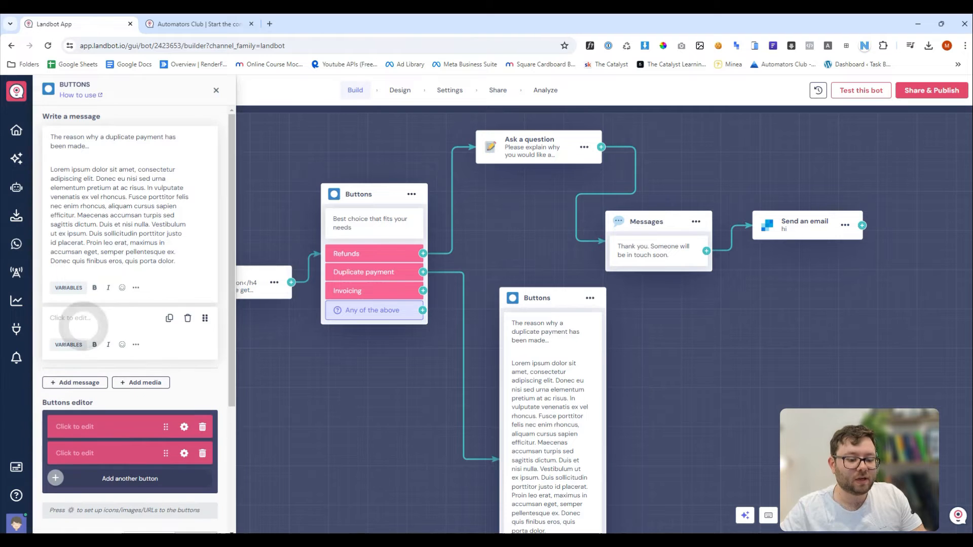
{"action": "scroll", "coordinate": [590, 436], "scroll_direction": "down", "scroll_amount": 1}
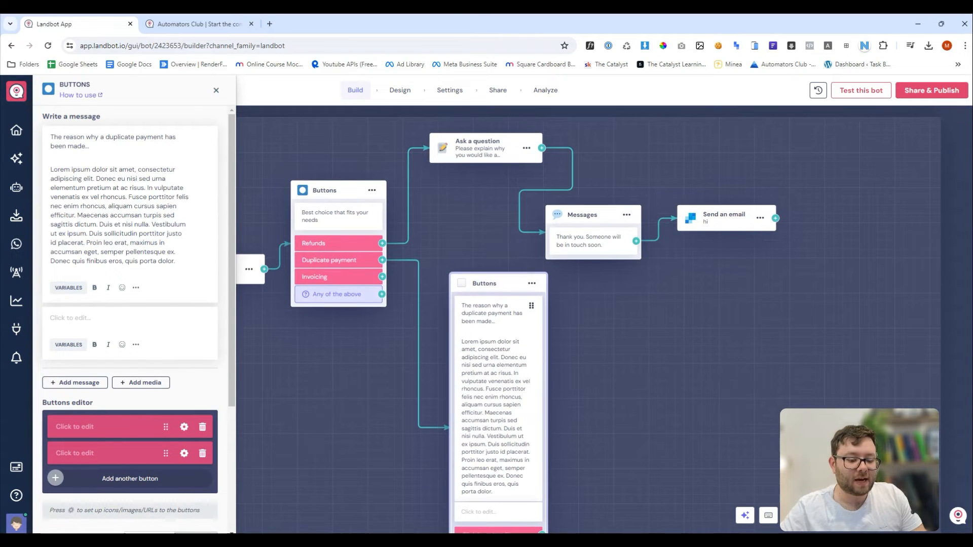
{"action": "left_click_drag", "start_coordinate": [590, 436], "coordinate": [602, 289]}
{"action": "left_click", "coordinate": [502, 369]}
{"action": "type", "text": "Lorem ipsum dolor sit amet, consectetur adipiscing elit. Donec eu nisi sed urna elementum pretium at ac risus. In vulputate venenatis ex vel rhoncus. Fusce porttitor felis nec enim rhoncus, aliquam cursus sapien efficitur. Maecenas accumsan turpis sed sagittis dictum. Duis et nisi nulla. Vestibulum ut ex ipsum. Duis sollicitudin porttitor justo id placerat. Proin leo erat, maximus in accumsan eget, semper pellentesque ex. Donec quis finibus eros, quis porta dolor."}
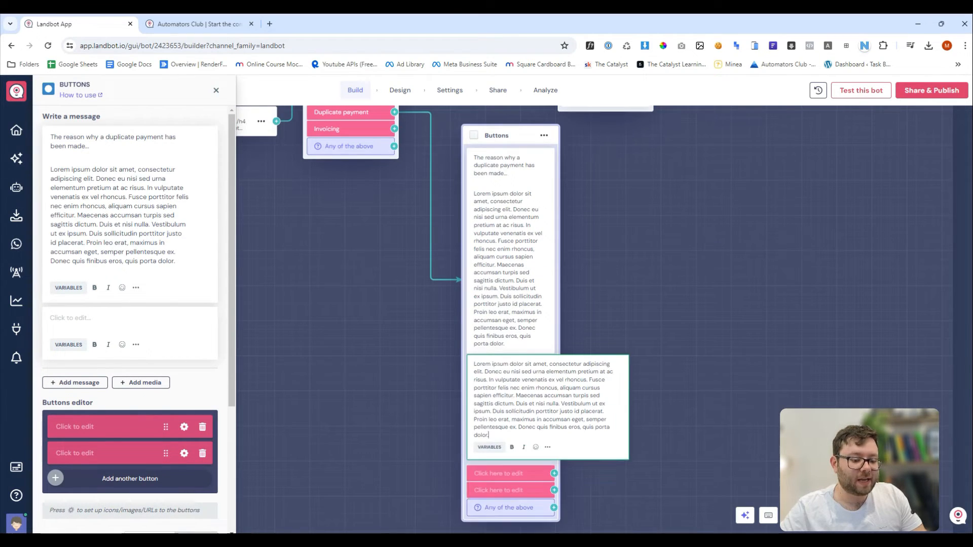
{"action": "type", "text": "Lorem ipsum dolor sit amet, consectetur adipiscing elit. Donec eu nisi sed urna elementum pretium at ac risus. In vulputate venenatis ex vel rhoncus. Fusce porttitor felis nec enim rhoncus, aliquam cursus sapien efficitur. Maecenas accumsan turpis sed sagittis dictum. Duis et nisi nulla. Vestibulum ut ex ipsum. Duis sollicitudin porttitor justo id placerat. Proin leo erat, maximus in accumsan eget, semper pellentesque ex. Donec quis finibus eros, quis porta dolor."}
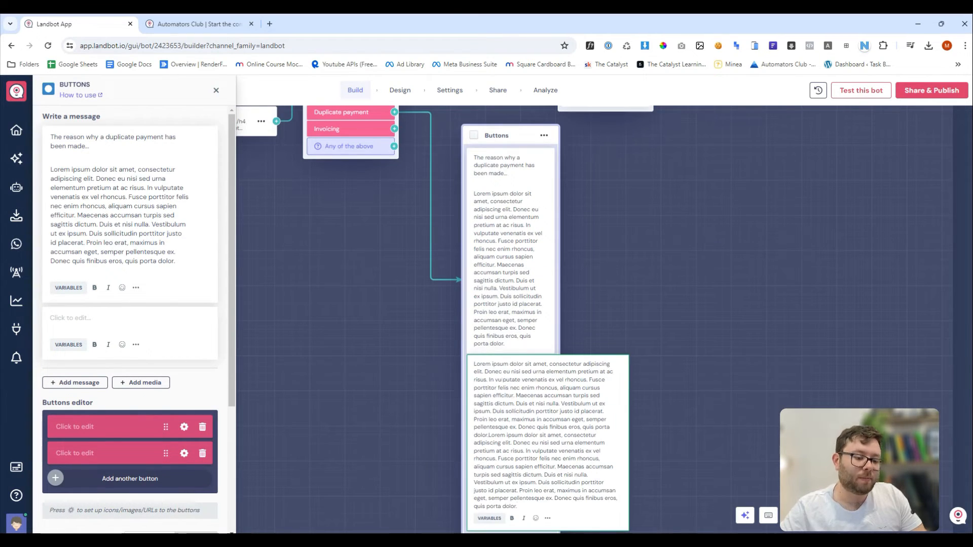
{"action": "left_click", "coordinate": [132, 330]}
{"action": "left_click", "coordinate": [211, 347]}
{"action": "left_click", "coordinate": [206, 399]}
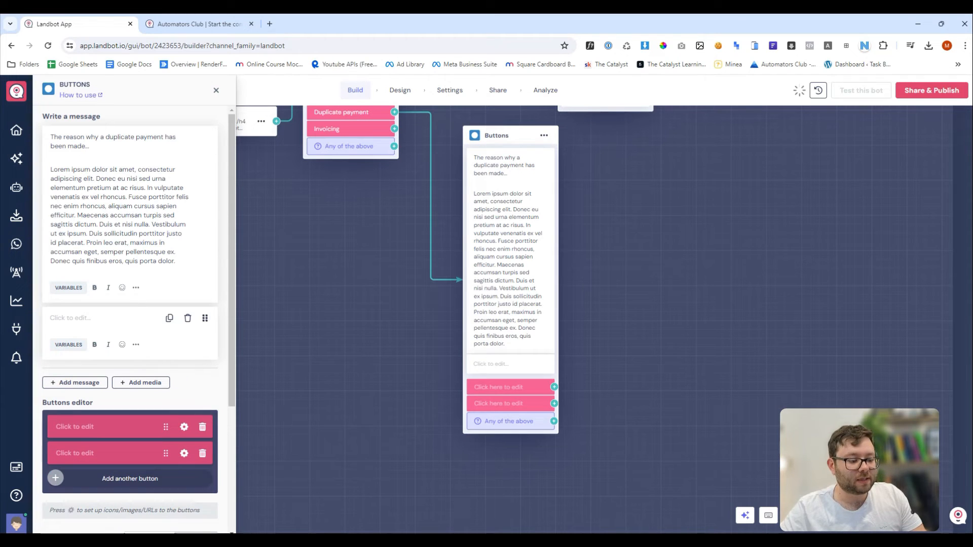
{"action": "left_click", "coordinate": [187, 317]}
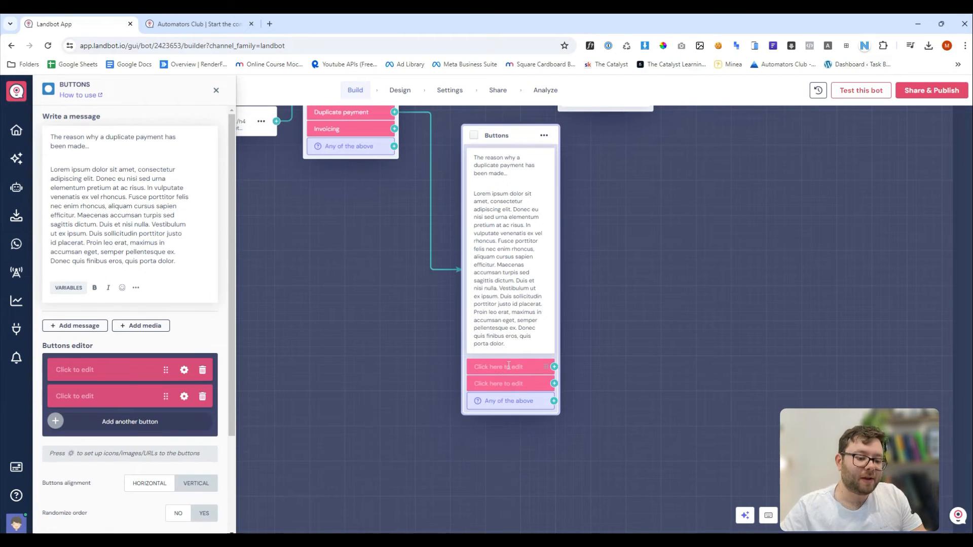
Label the buttons 'This solved my issue' and 'Did not help contact support'.
{"action": "left_click", "coordinate": [100, 361]}
{"action": "type", "text": "This s"}
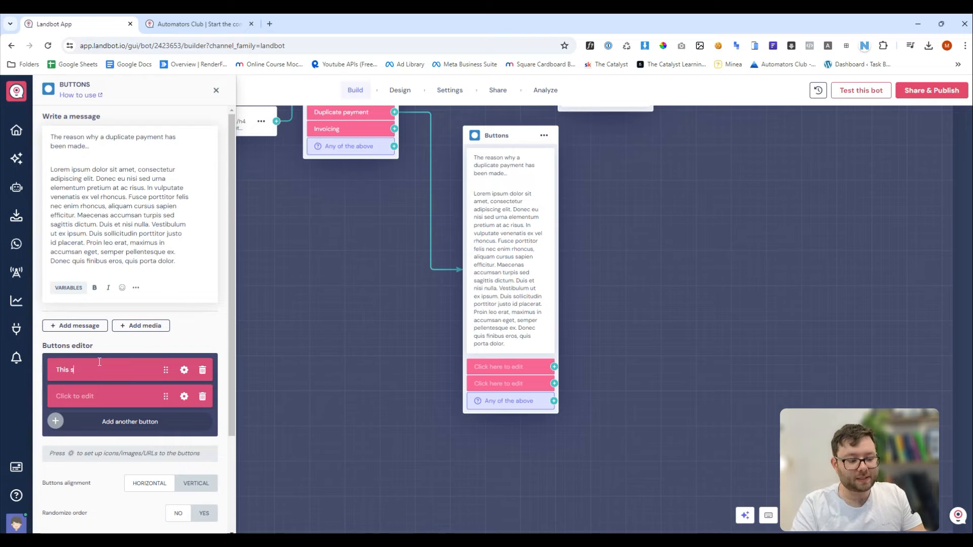
{"action": "type", "text": "olved my issue"}
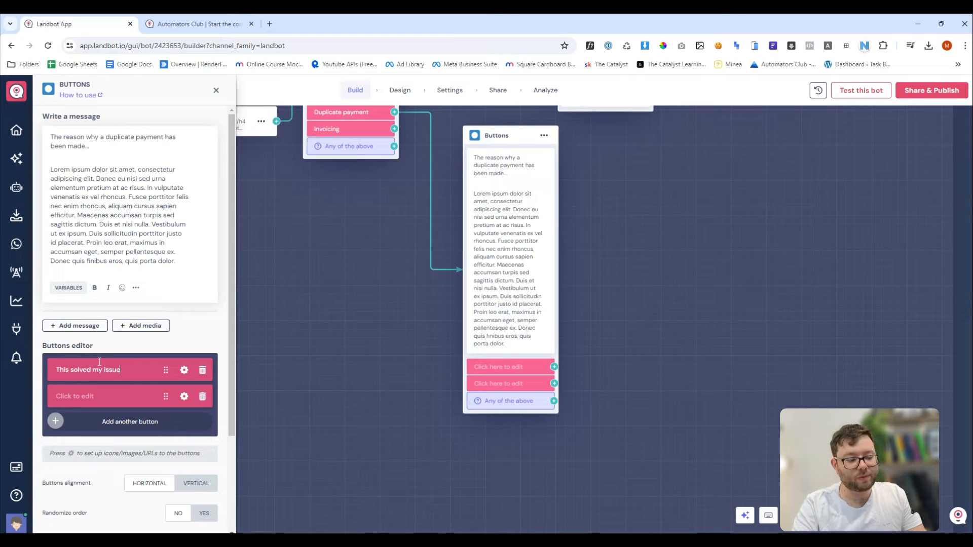
{"action": "left_click", "coordinate": [102, 397]}
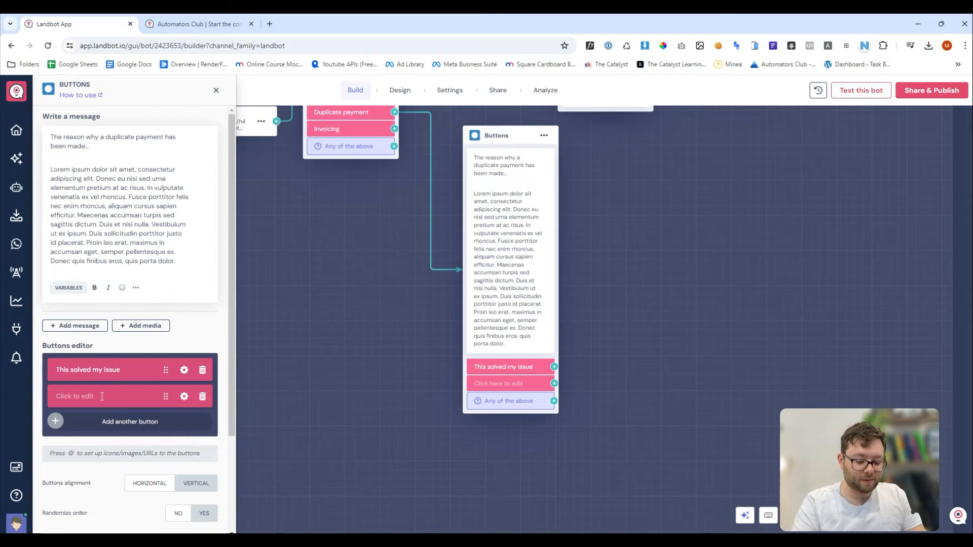
{"action": "type", "text": "Did not help"}
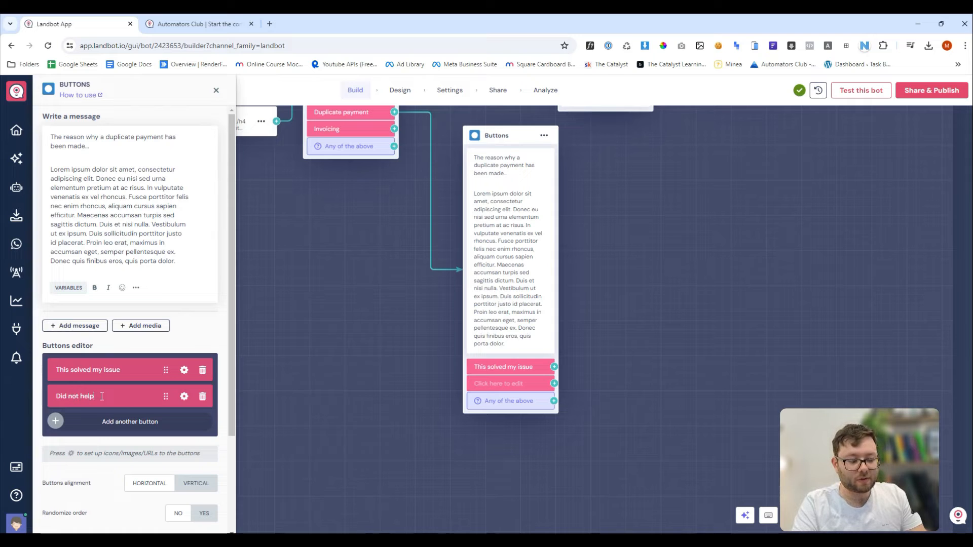
{"action": "type", "text": " contact support"}
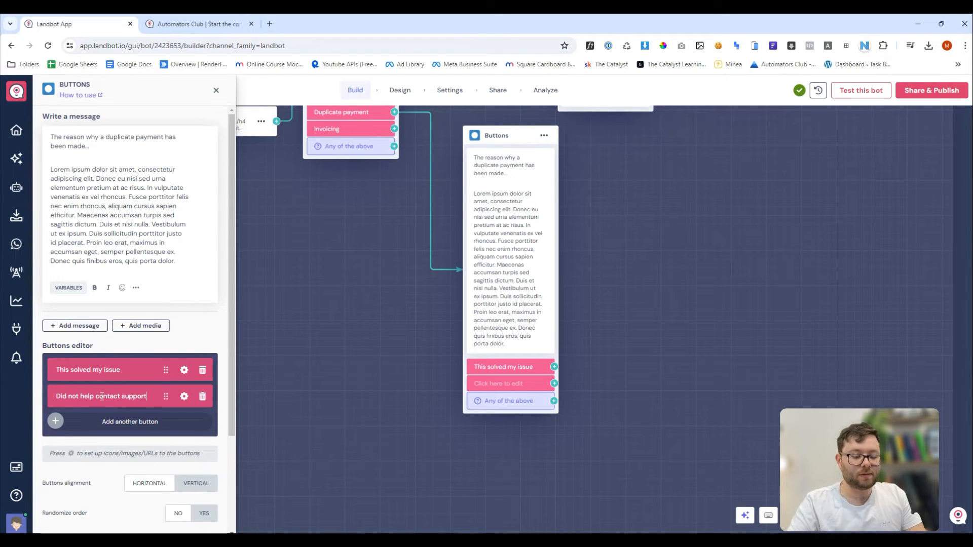
Shift the Duplicate payment Buttons block slightly left on the canvas.
{"action": "scroll", "coordinate": [537, 334], "scroll_direction": "up", "scroll_amount": 2}
{"action": "left_click_drag", "start_coordinate": [660, 335], "coordinate": [566, 366]}
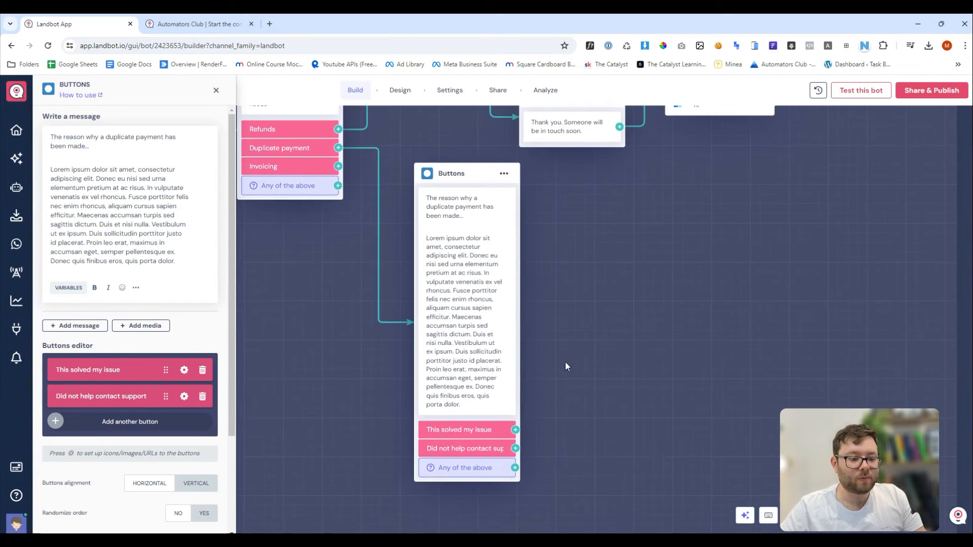
{"action": "left_click_drag", "start_coordinate": [470, 178], "coordinate": [427, 175]}
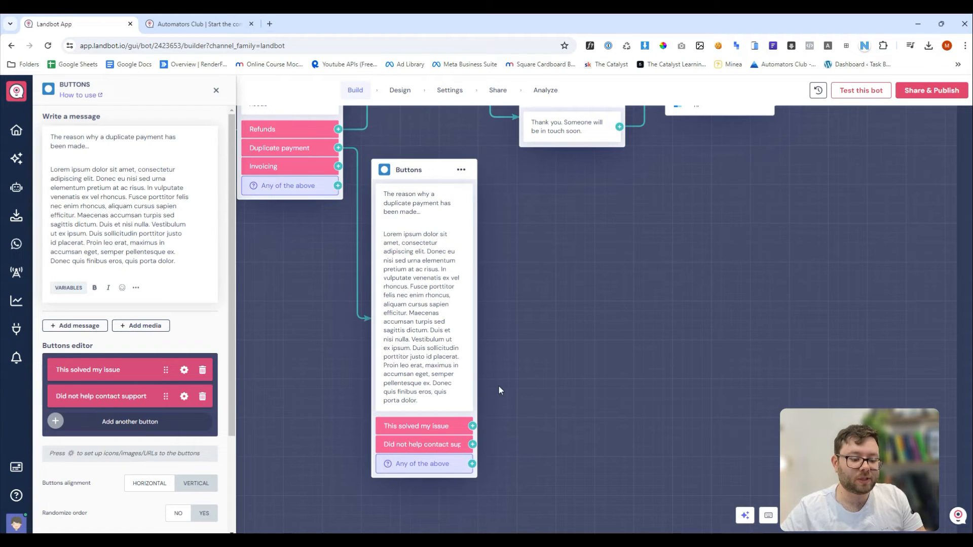
{"action": "left_click_drag", "start_coordinate": [521, 315], "coordinate": [529, 340]}
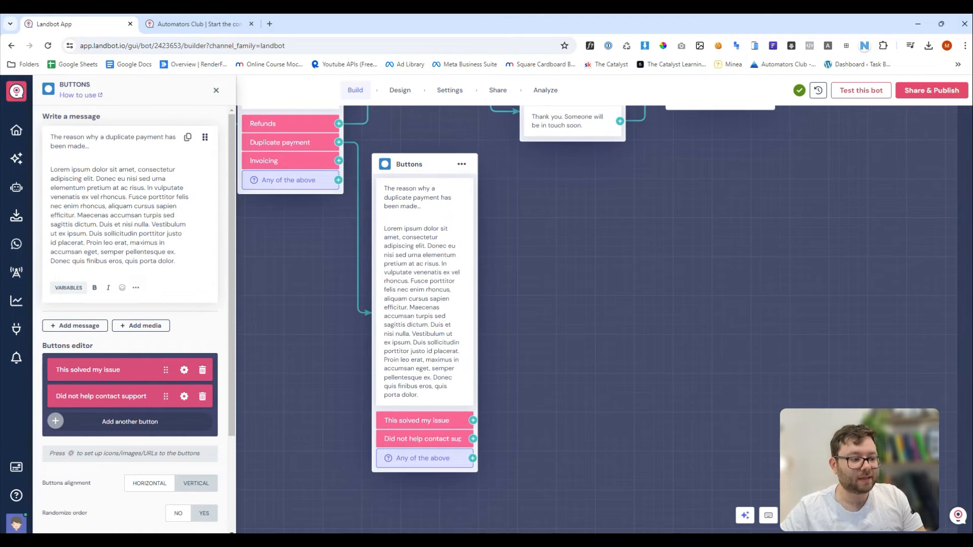
Connect 'This solved my issue' to a new message reading 'Great! You can leave this page now.'.
{"action": "left_click_drag", "start_coordinate": [473, 420], "coordinate": [489, 357]}
{"action": "left_click", "coordinate": [527, 482]}
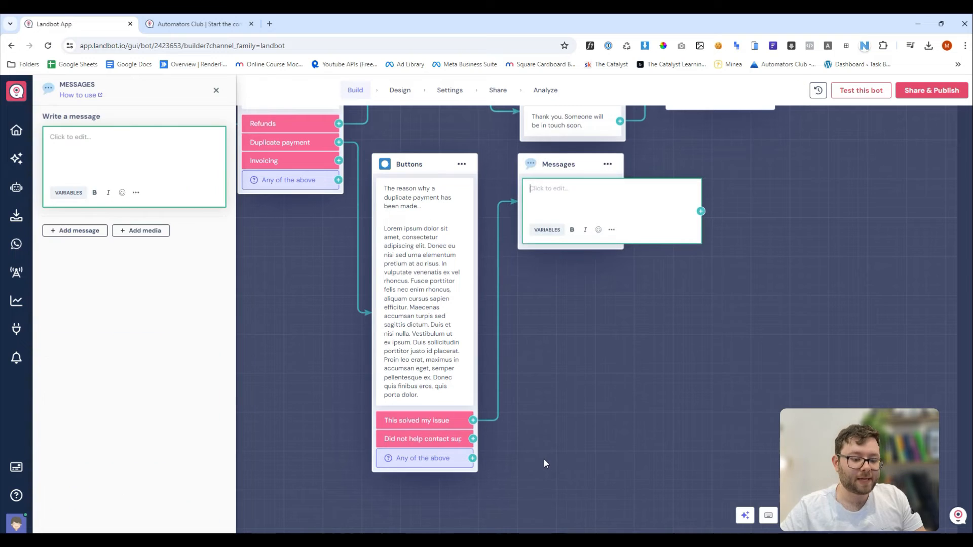
{"action": "left_click", "coordinate": [546, 199]}
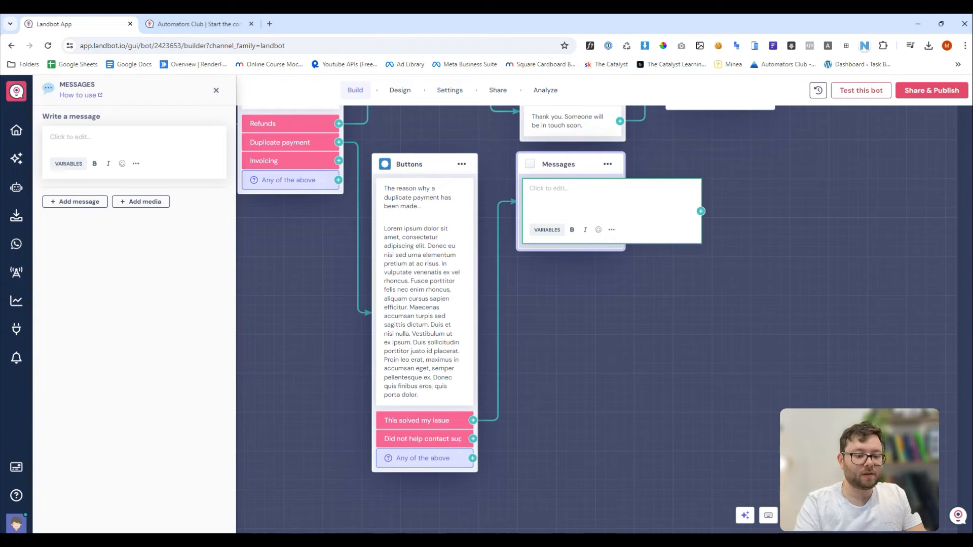
{"action": "type", "text": "Great! You c"}
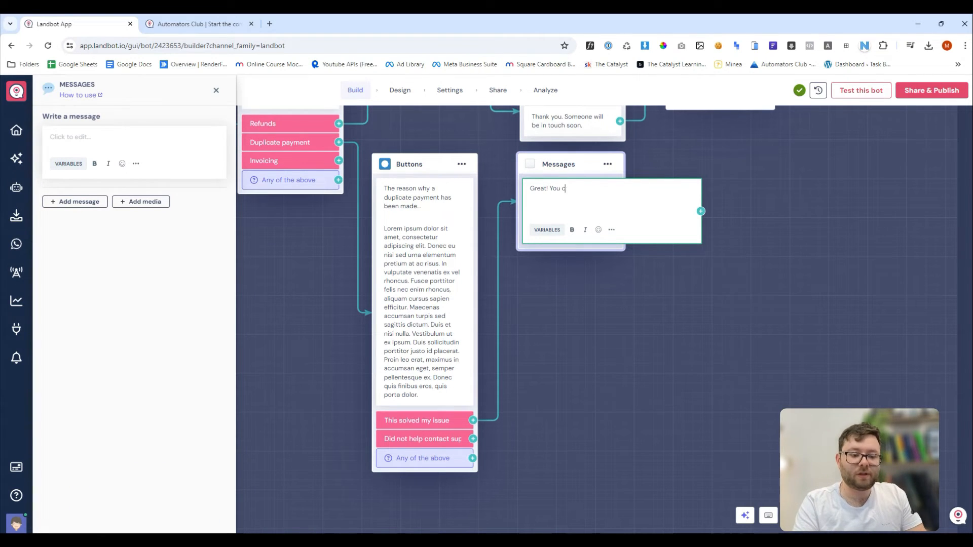
{"action": "type", "text": "an leave"}
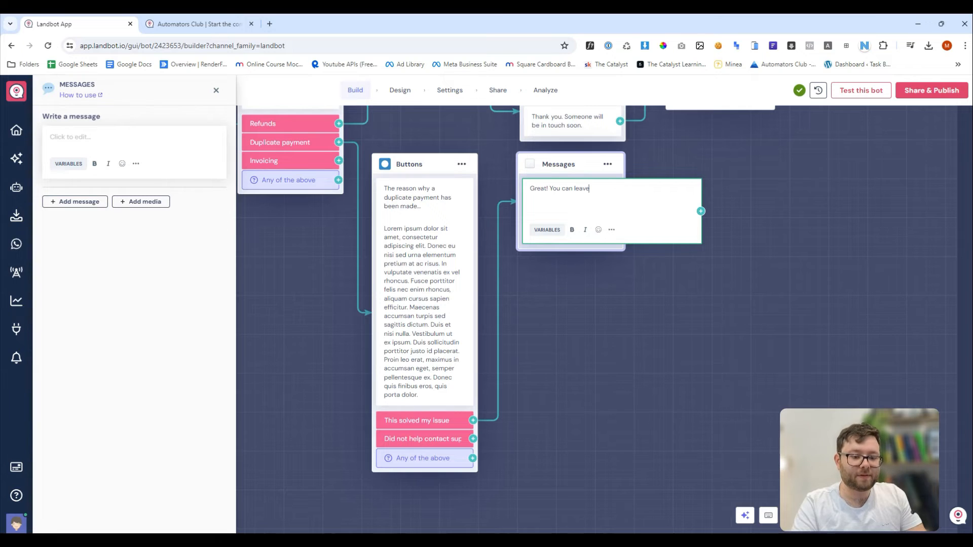
{"action": "type", "text": " this page n"}
{"action": "type", "text": "ow."}
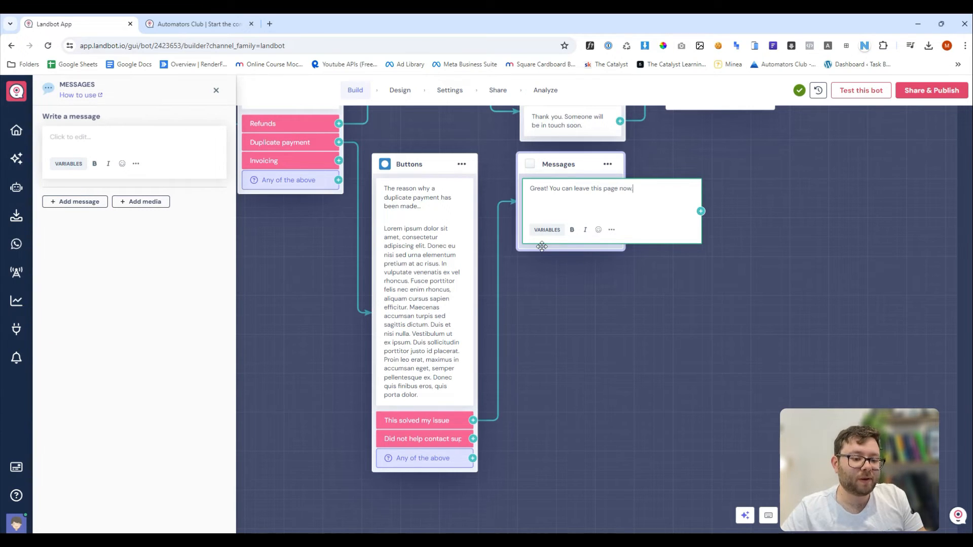
Reword the message to 'That is great [name]!' by inserting the Name variable.
{"action": "left_click", "coordinate": [531, 189]}
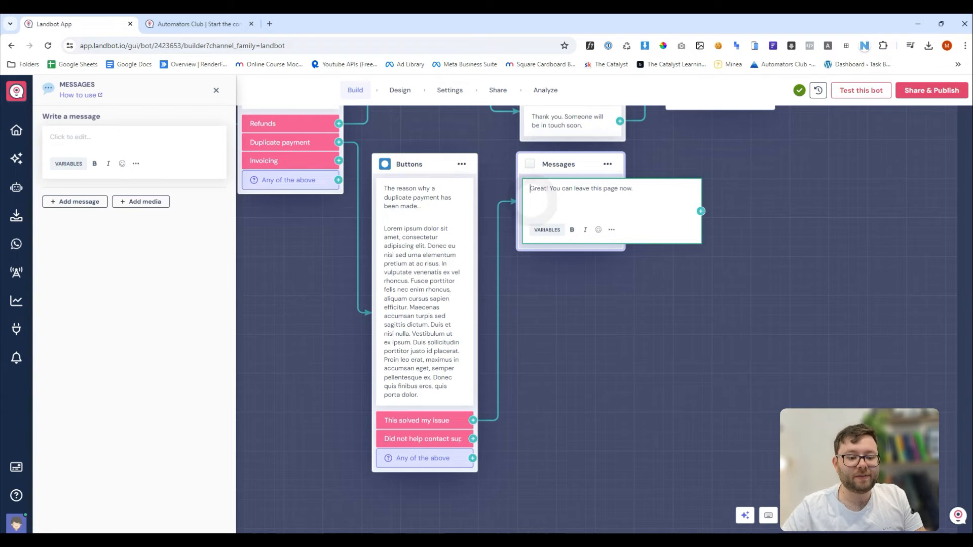
{"action": "type", "text": "That is"}
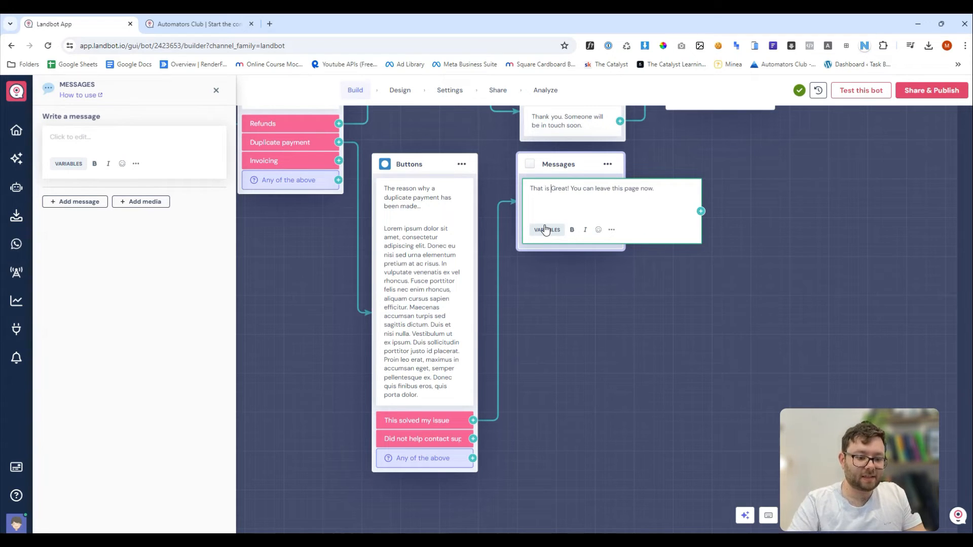
{"action": "key", "text": "Delete"}
{"action": "type", "text": "g"}
{"action": "key", "text": "Right"}
{"action": "key", "text": "Right"}
{"action": "key", "text": "Right"}
{"action": "key", "text": "Right"}
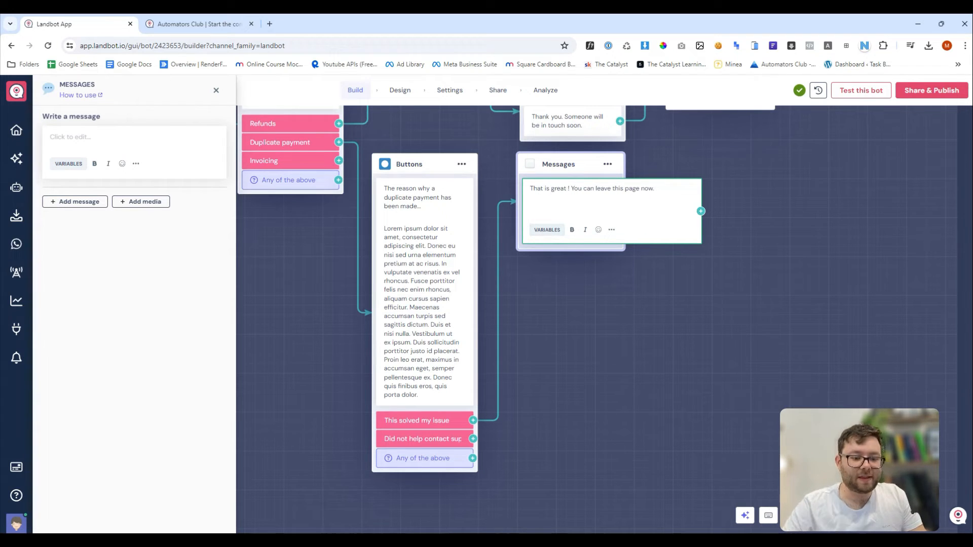
{"action": "left_click", "coordinate": [554, 236]}
{"action": "left_click", "coordinate": [601, 283]}
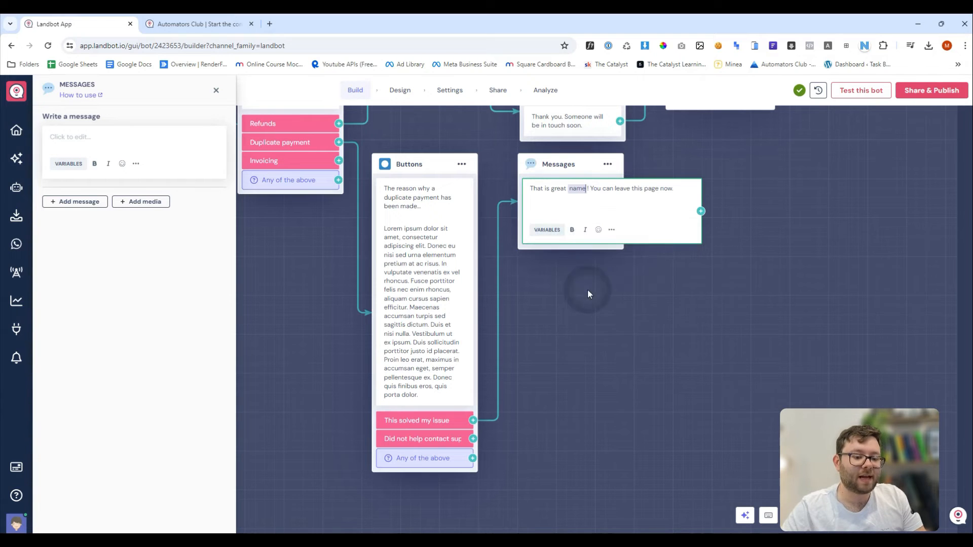
{"action": "left_click_drag", "start_coordinate": [533, 190], "coordinate": [624, 194]}
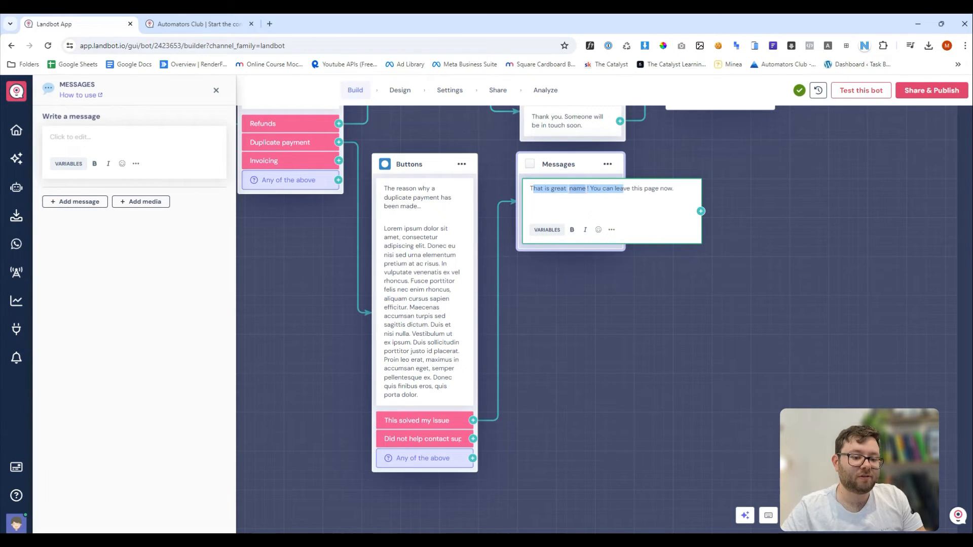
{"action": "left_click", "coordinate": [628, 217]}
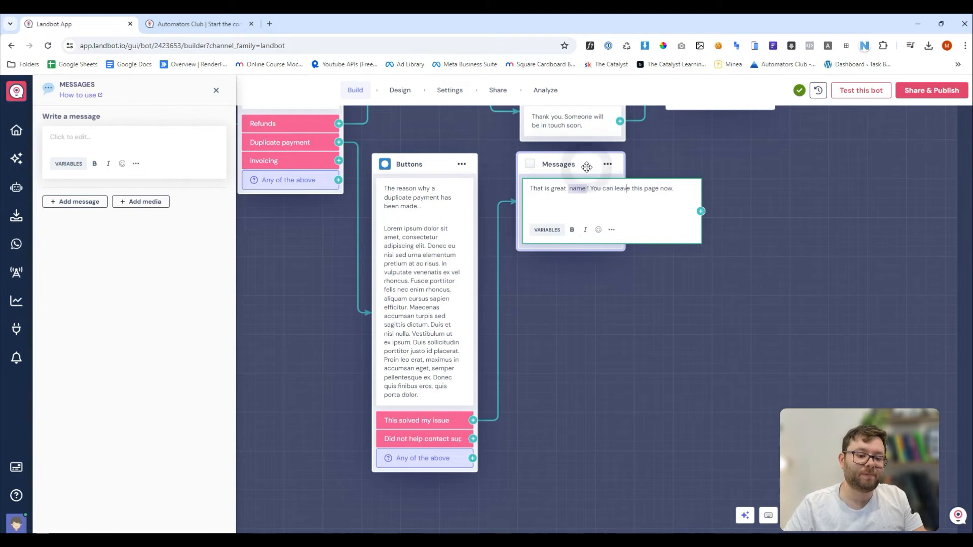
{"action": "left_click_drag", "start_coordinate": [622, 295], "coordinate": [649, 395]}
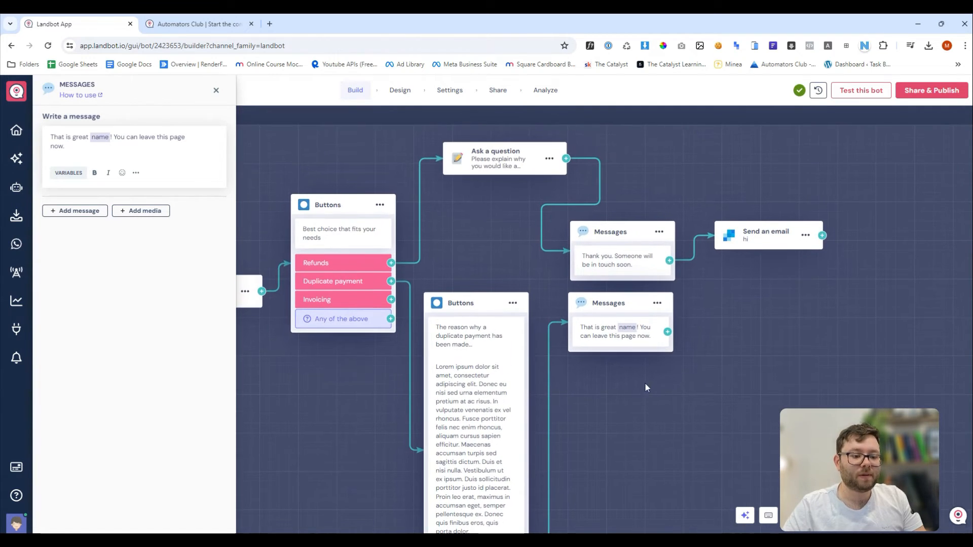
Duplicate the Ask a question block and change its text to 'Please explain the issue in full'.
{"action": "left_click", "coordinate": [550, 159]}
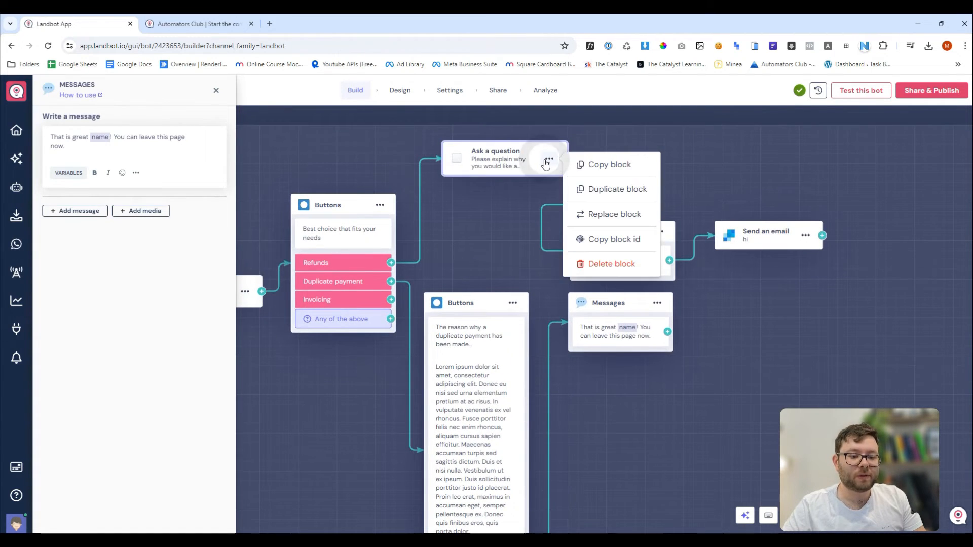
{"action": "left_click", "coordinate": [615, 191]}
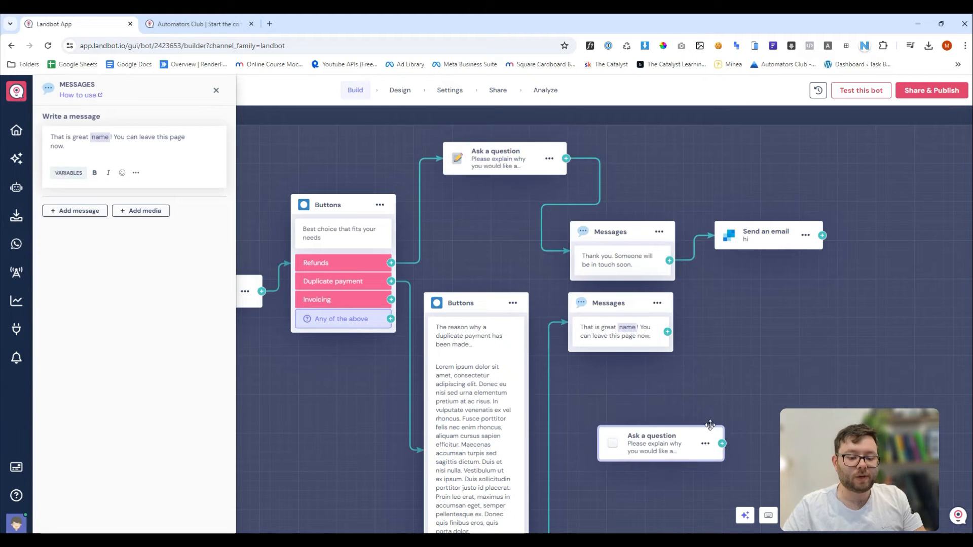
{"action": "scroll", "coordinate": [709, 424], "scroll_direction": "down", "scroll_amount": 4}
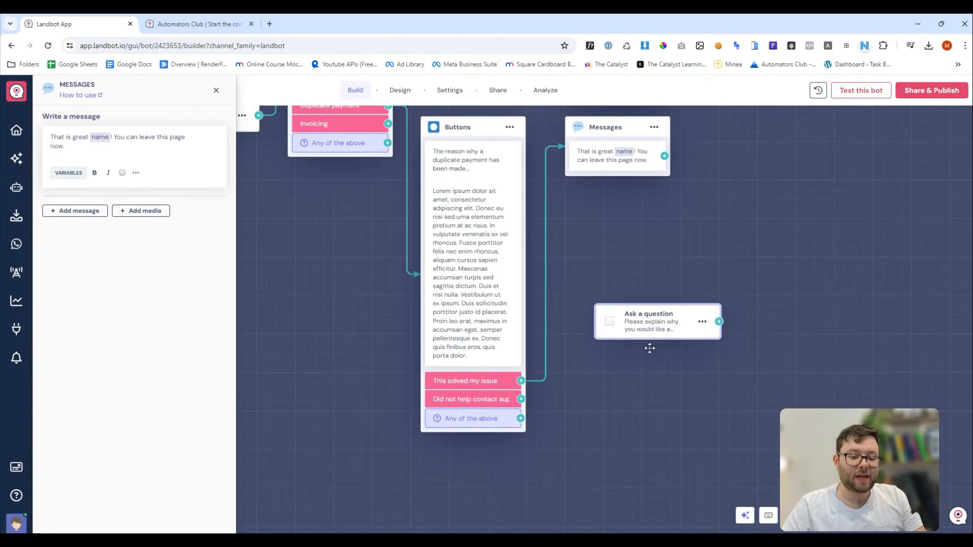
{"action": "left_click", "coordinate": [645, 366]}
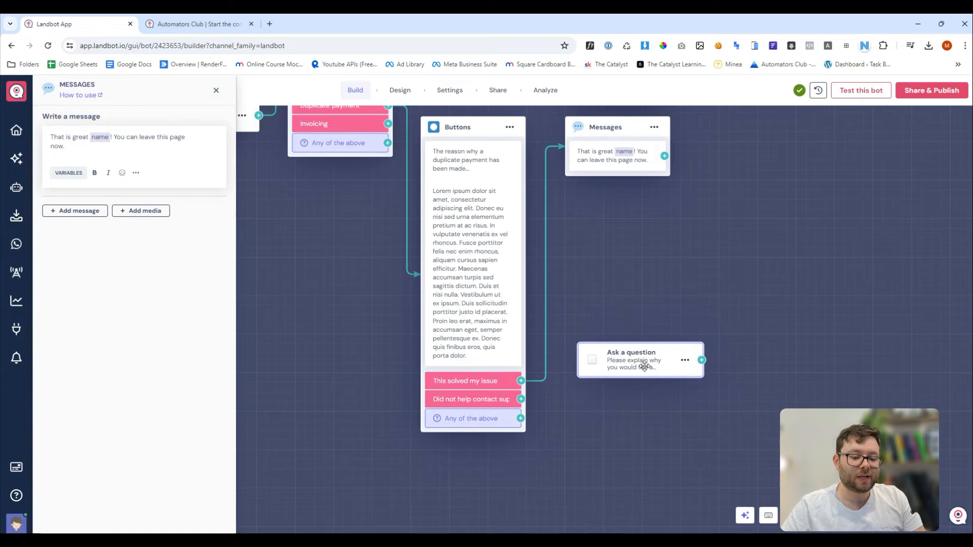
{"action": "left_click", "coordinate": [645, 366]}
{"action": "left_click_drag", "start_coordinate": [94, 135], "coordinate": [224, 139]}
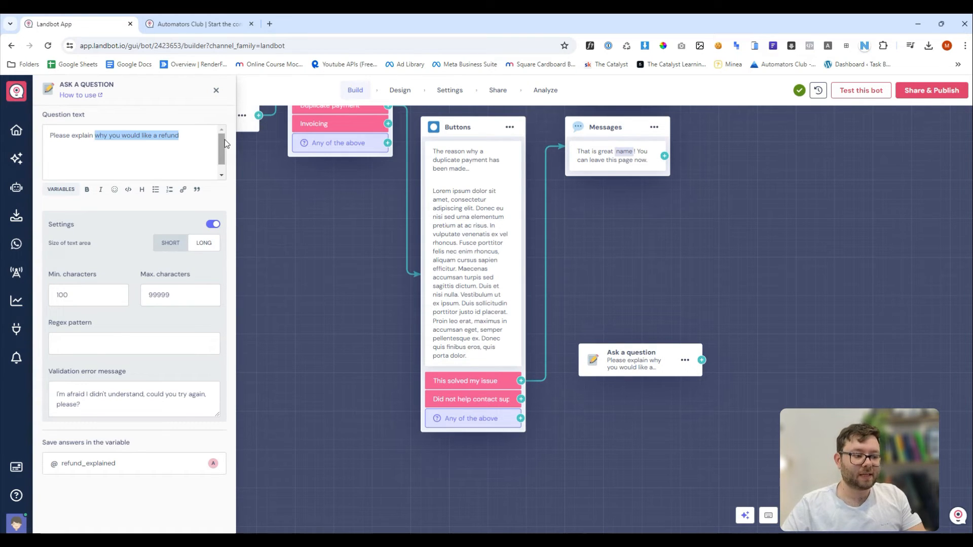
{"action": "type", "text": "the i"}
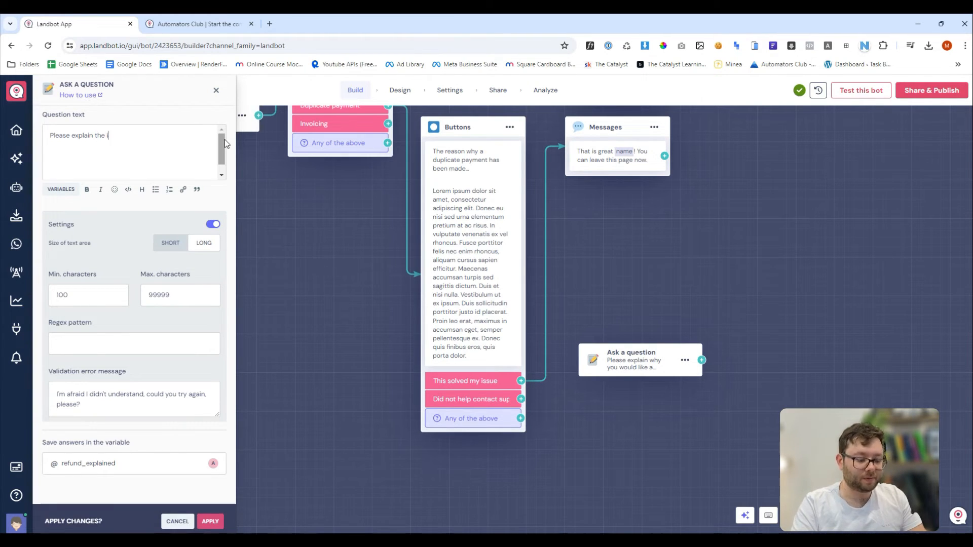
{"action": "type", "text": "ssue in full"}
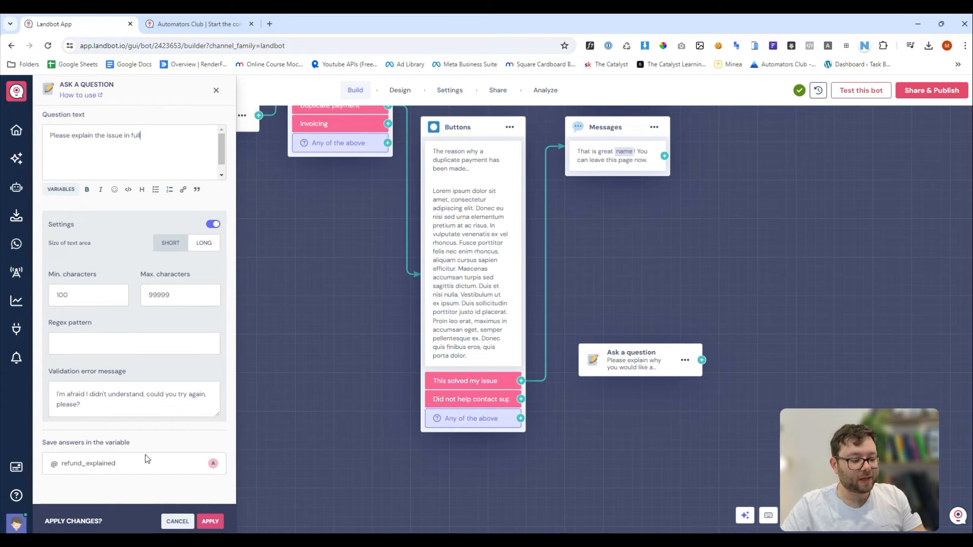
Save its answers to a new duplicate_issue variable and link 'Did not help contact support' to it.
{"action": "left_click", "coordinate": [146, 460]}
{"action": "type", "text": "duplicate_issue"}
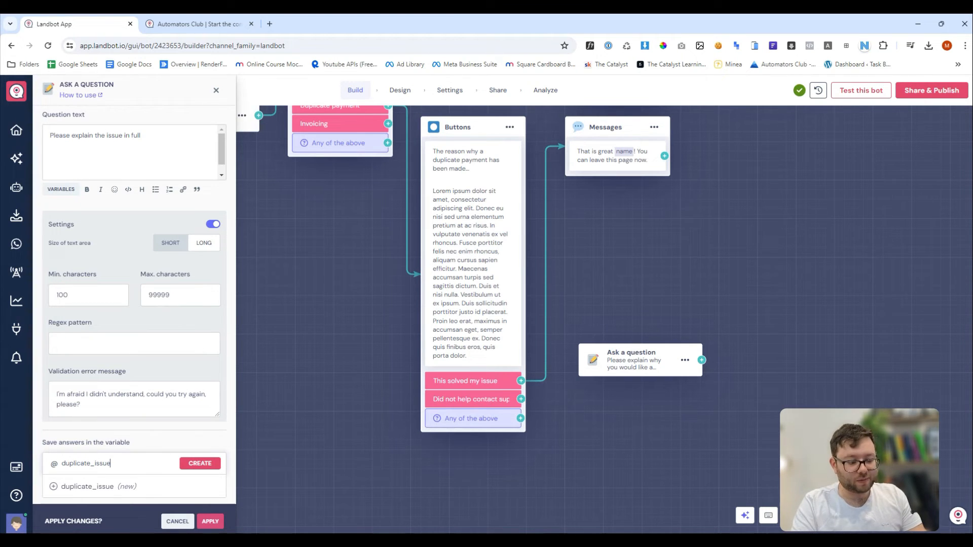
{"action": "left_click", "coordinate": [200, 463]}
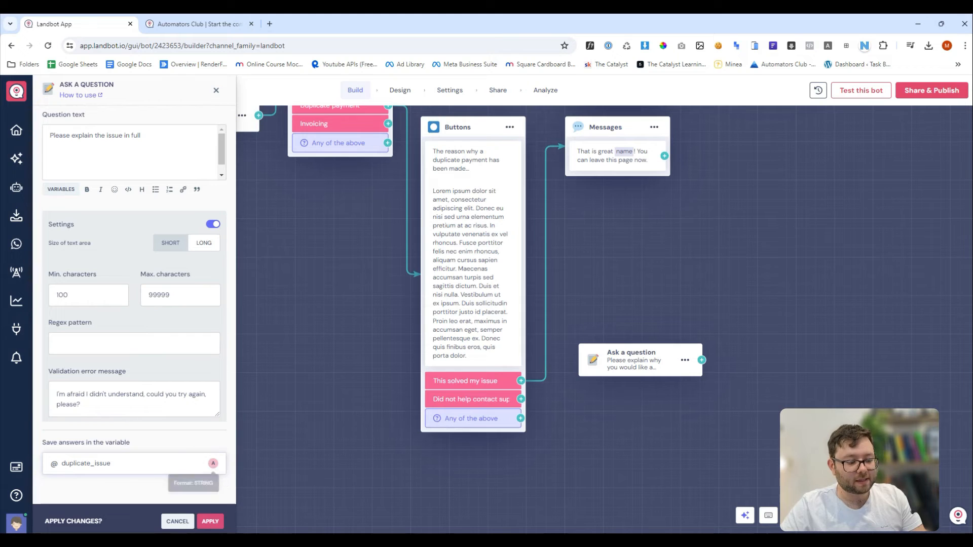
{"action": "left_click_drag", "start_coordinate": [522, 400], "coordinate": [595, 369]}
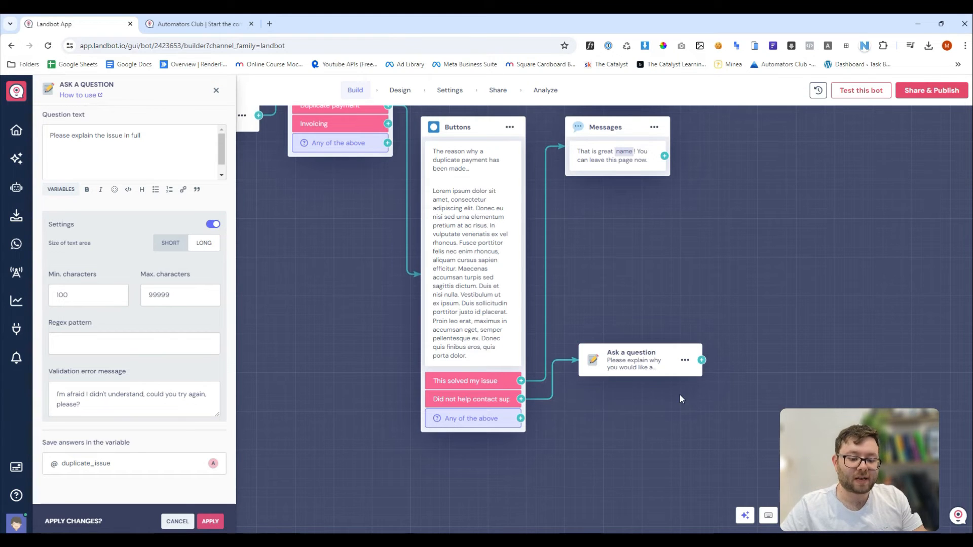
Line up the thank-you message and Send an email blocks together at the top right.
{"action": "left_click_drag", "start_coordinate": [732, 384], "coordinate": [418, 145]}
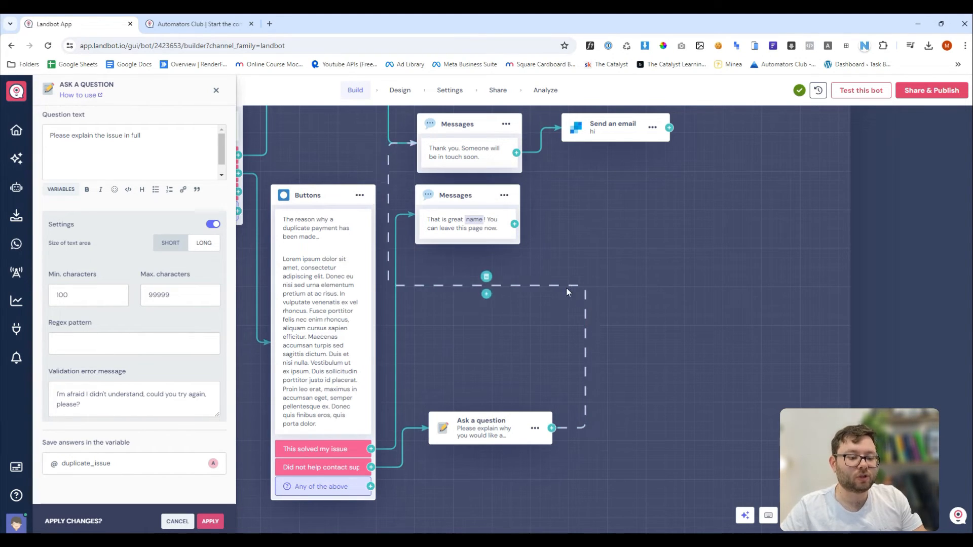
{"action": "scroll", "coordinate": [572, 249], "scroll_direction": "down", "scroll_amount": 5}
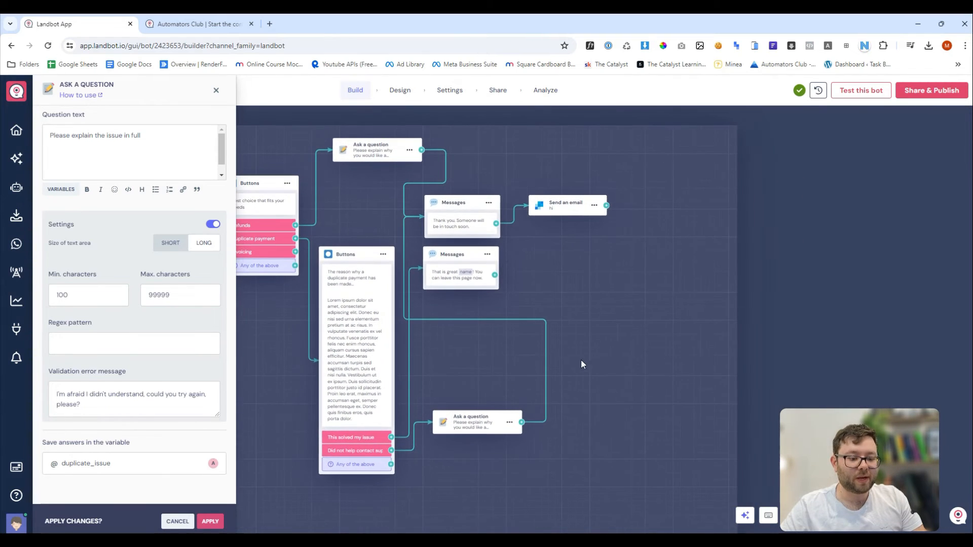
{"action": "left_click_drag", "start_coordinate": [504, 311], "coordinate": [617, 303]}
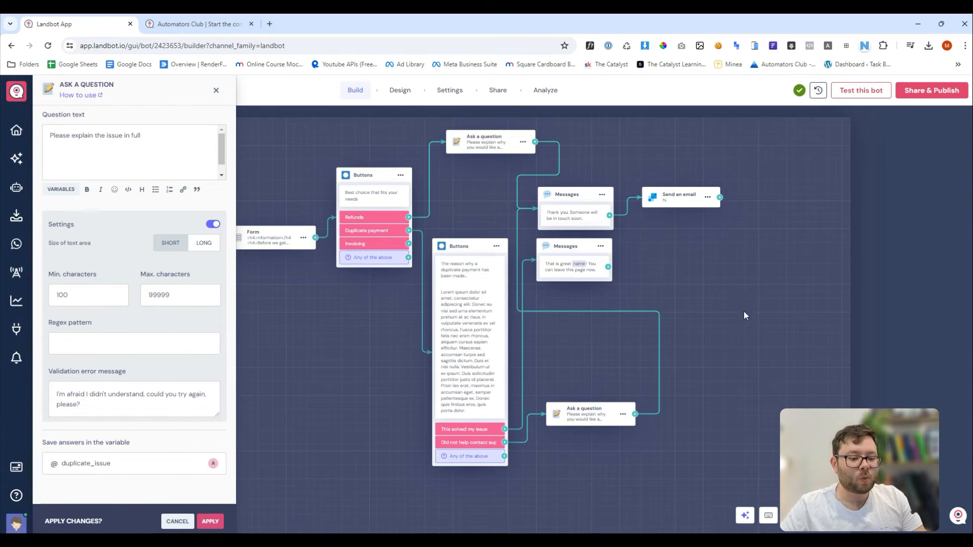
{"action": "left_click_drag", "start_coordinate": [696, 320], "coordinate": [637, 275]}
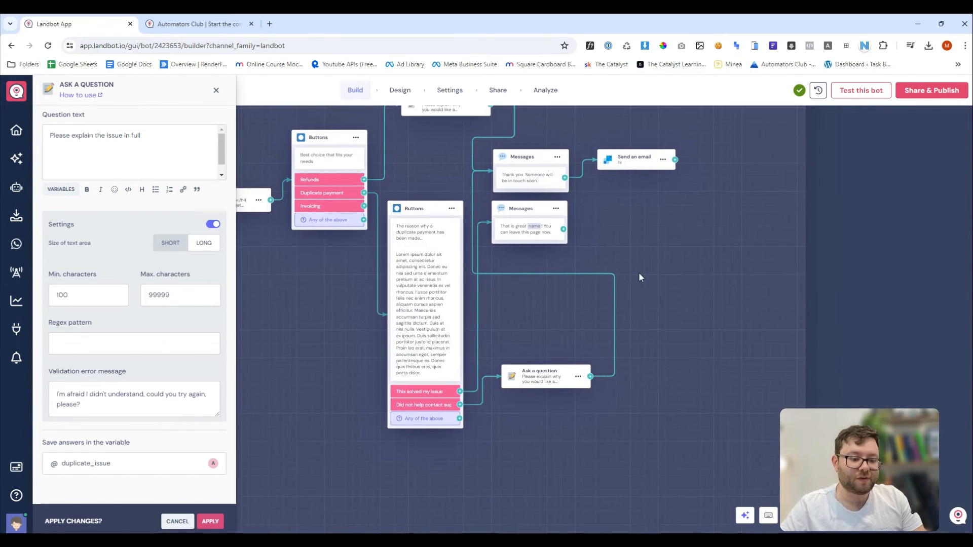
{"action": "left_click_drag", "start_coordinate": [575, 237], "coordinate": [612, 266]}
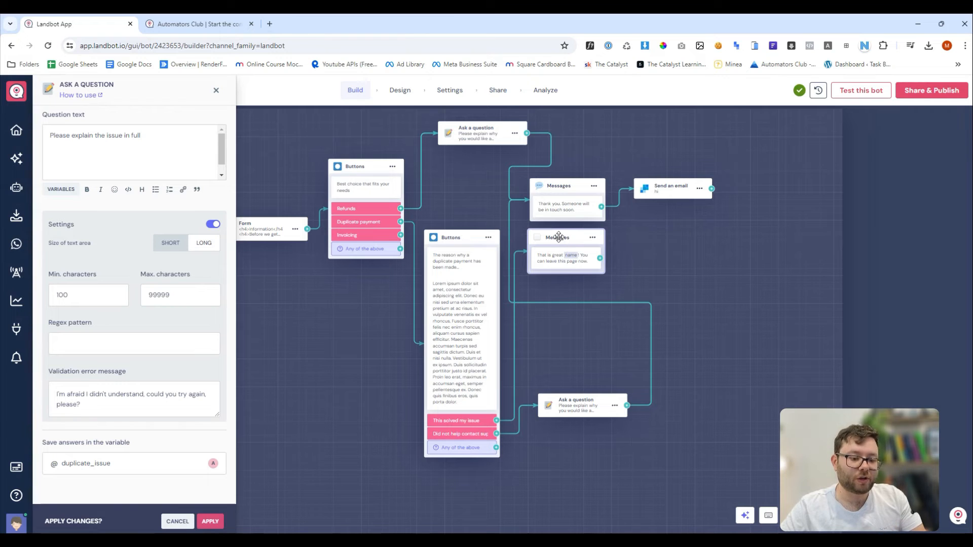
{"action": "left_click_drag", "start_coordinate": [559, 237], "coordinate": [568, 242]}
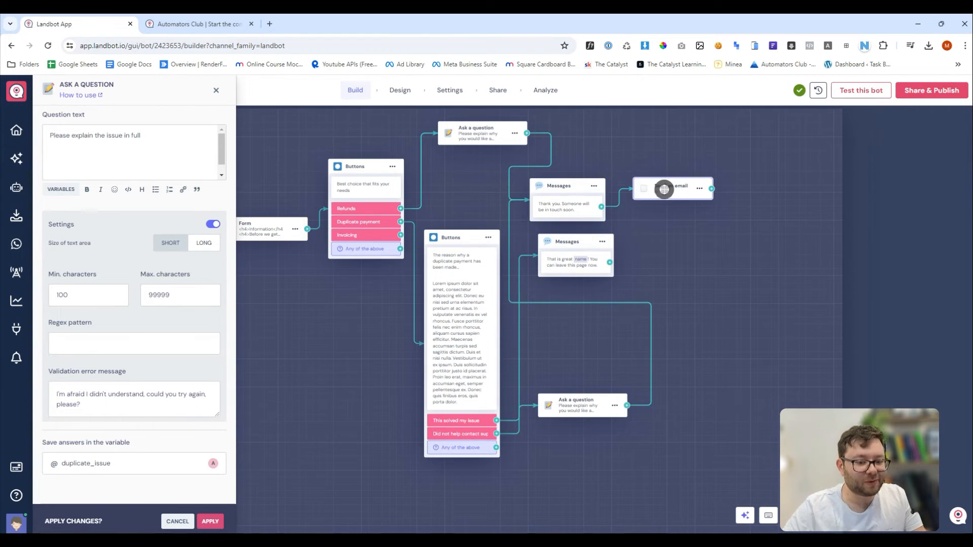
{"action": "left_click_drag", "start_coordinate": [662, 187], "coordinate": [777, 175]}
{"action": "left_click_drag", "start_coordinate": [566, 187], "coordinate": [678, 120]}
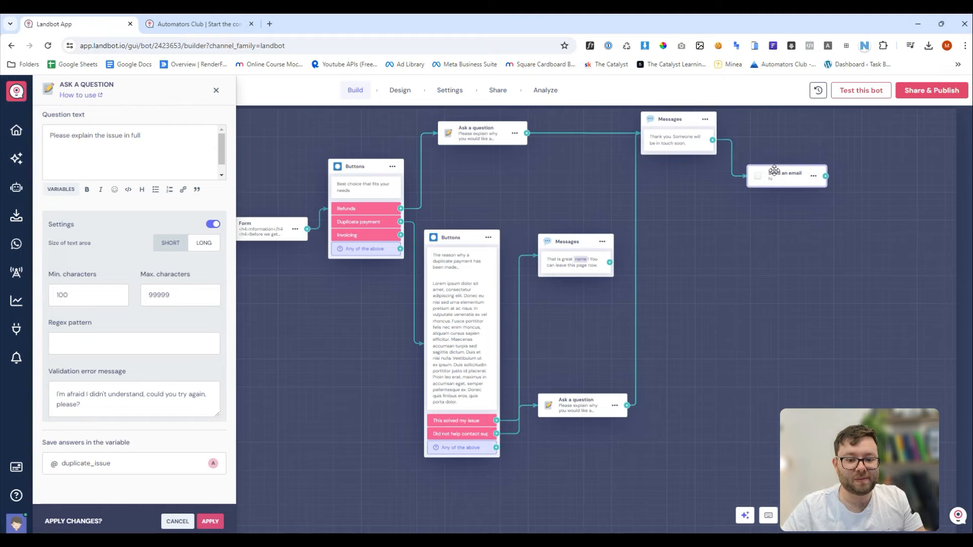
{"action": "left_click_drag", "start_coordinate": [777, 172], "coordinate": [788, 135]}
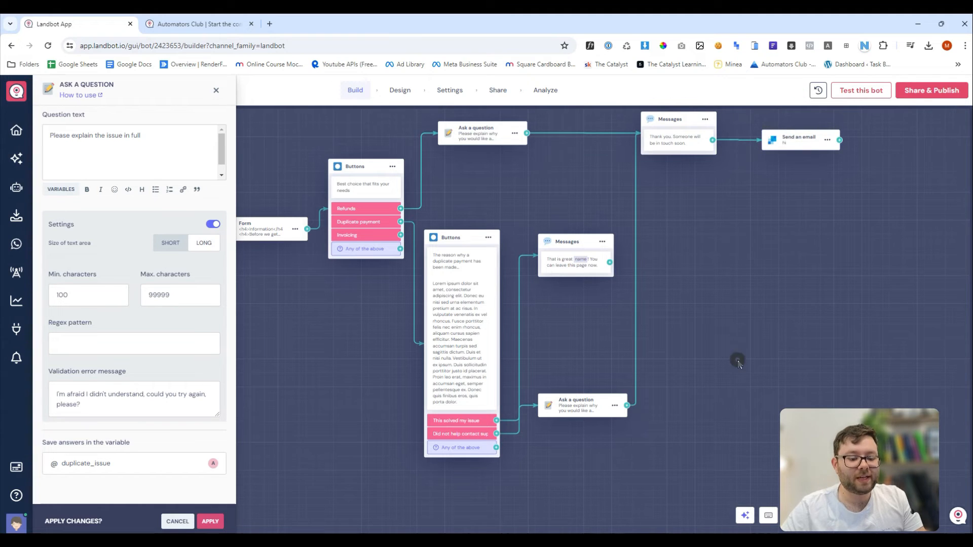
Place the support question beside 'Did not help contact support' and launch Test this bot.
{"action": "left_click_drag", "start_coordinate": [571, 419], "coordinate": [592, 439]}
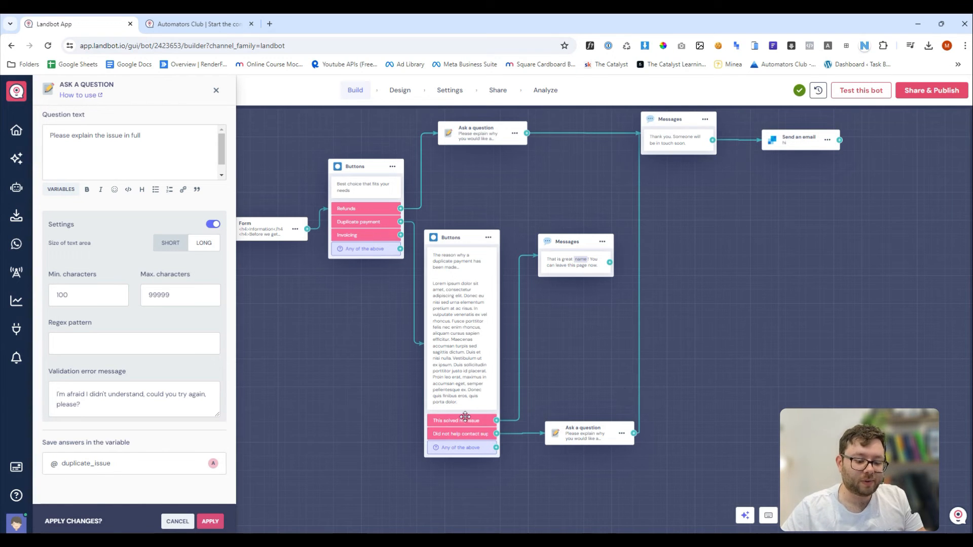
{"action": "left_click_drag", "start_coordinate": [565, 438], "coordinate": [571, 439]}
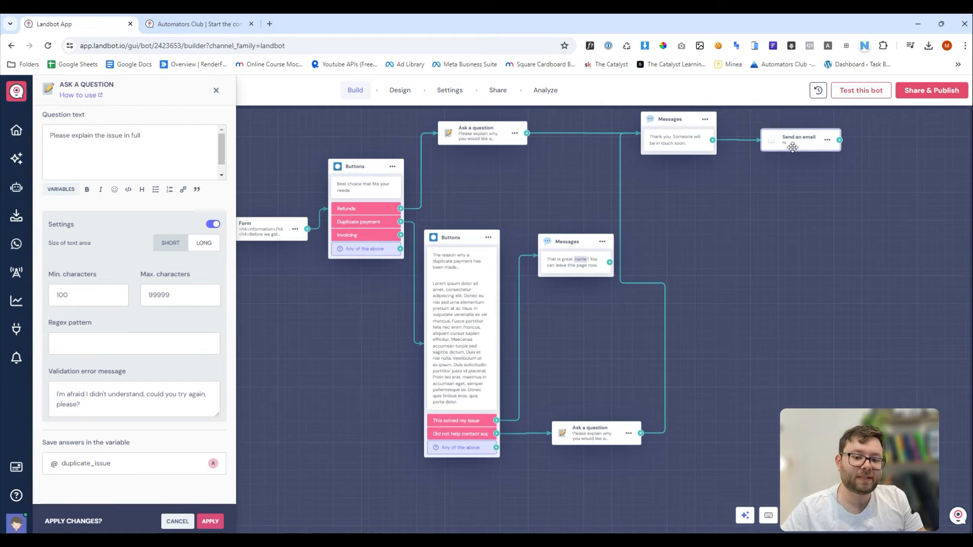
{"action": "left_click_drag", "start_coordinate": [576, 433], "coordinate": [583, 436]}
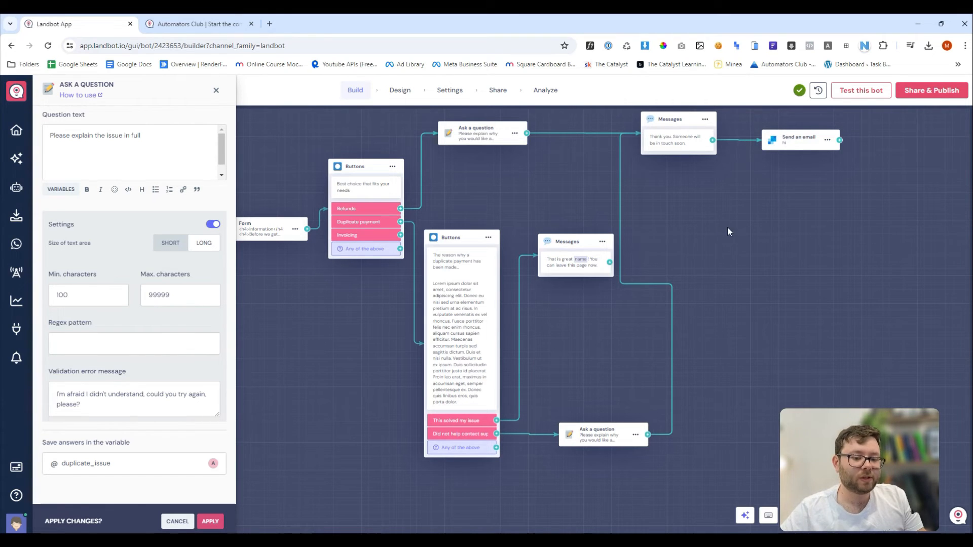
{"action": "left_click", "coordinate": [865, 93]}
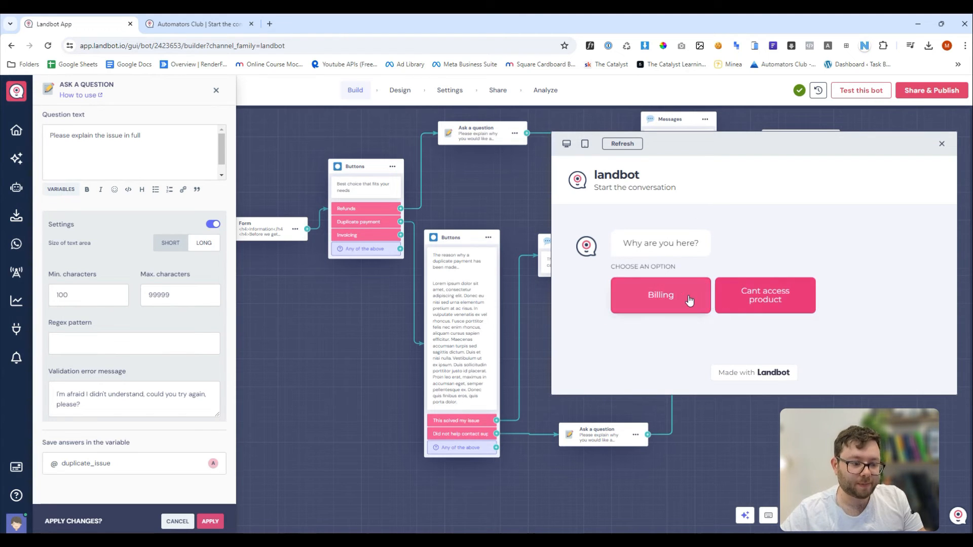
Answer Billing in the preview and submit the form with a name and email address.
{"action": "left_click", "coordinate": [668, 299]}
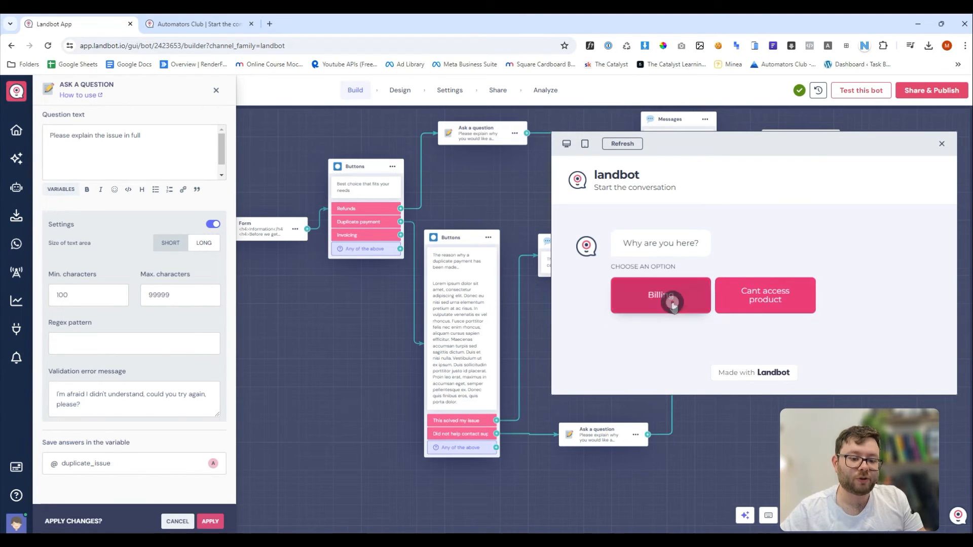
{"action": "type", "text": "Mart"}
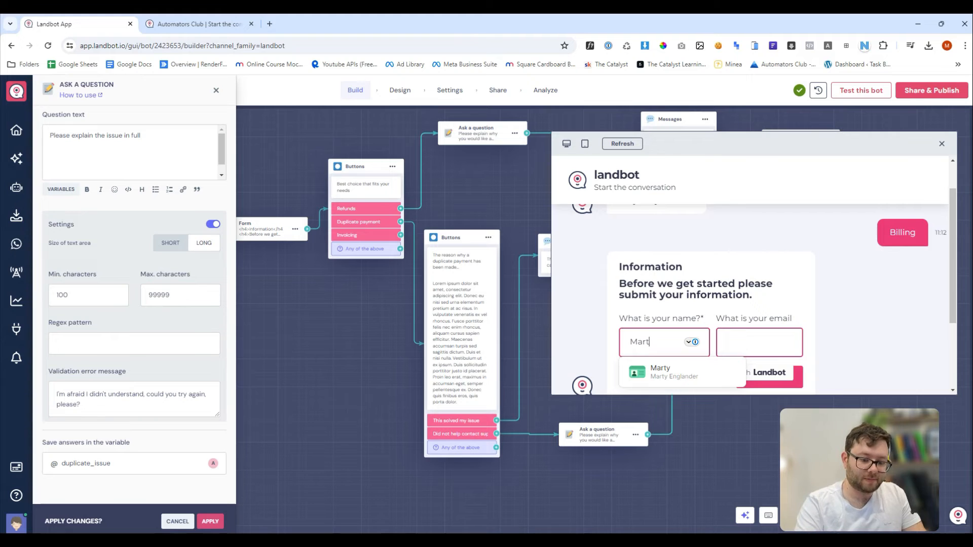
{"action": "type", "text": "y"}
{"action": "key", "text": "Tab"}
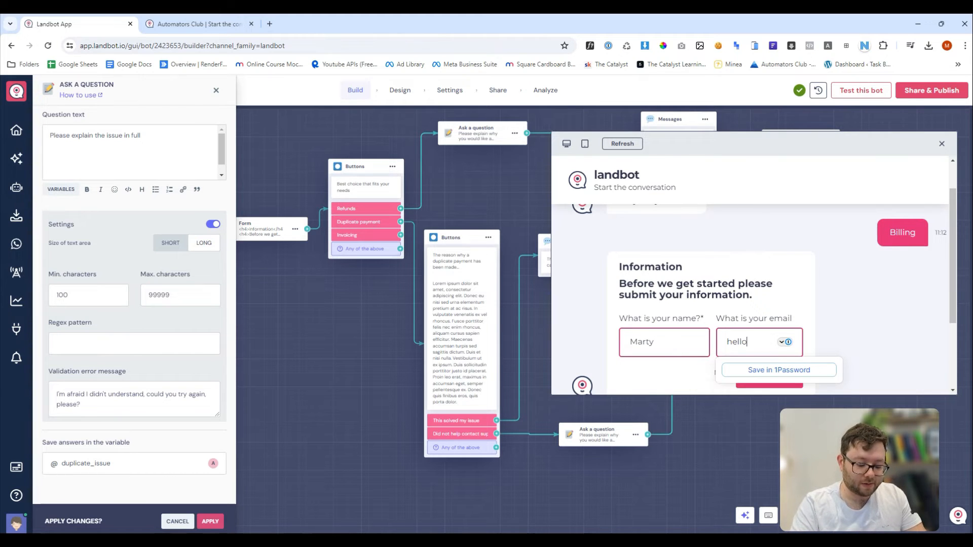
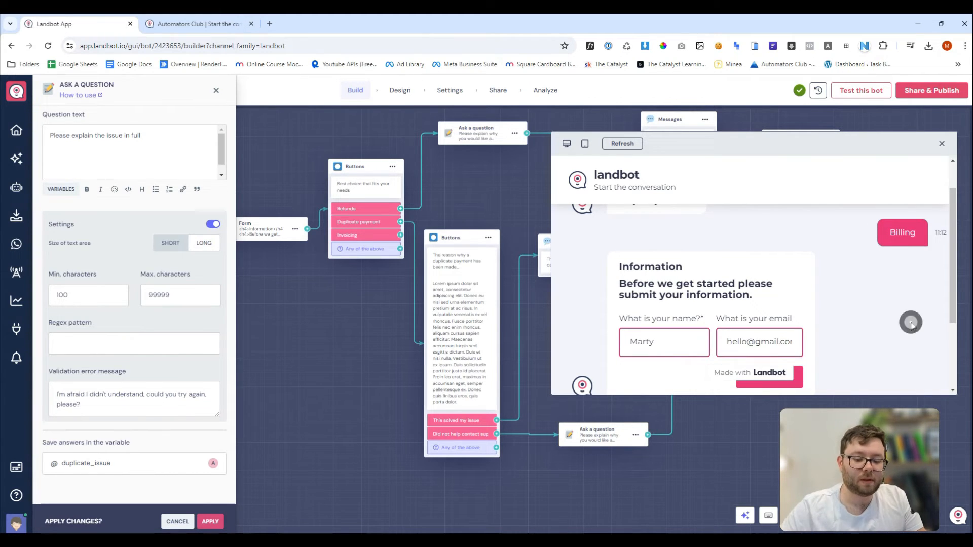
{"action": "key", "text": "Return"}
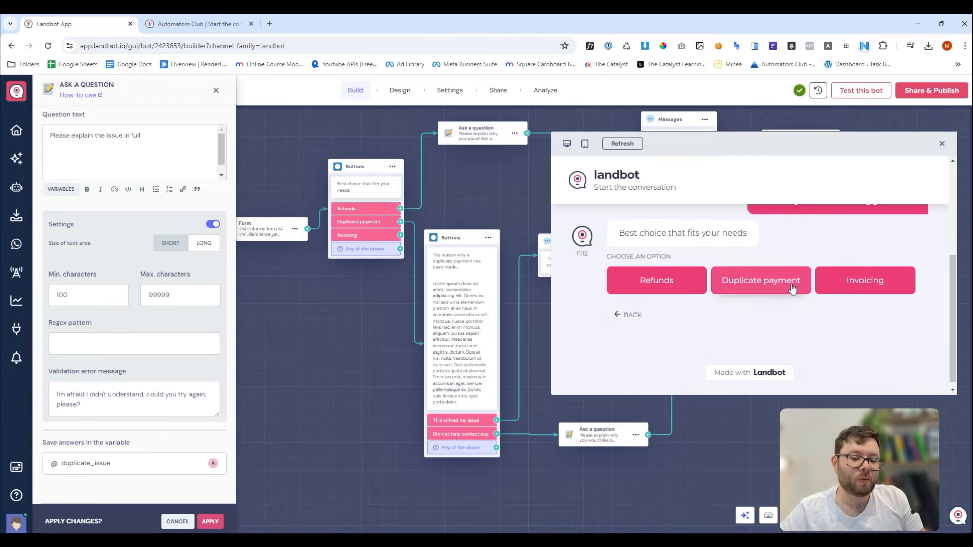
Choose Duplicate payment, then 'This solved my issue' to reach the 'That is great' farewell.
{"action": "left_click", "coordinate": [787, 291]}
{"action": "left_click_drag", "start_coordinate": [635, 282], "coordinate": [807, 306]}
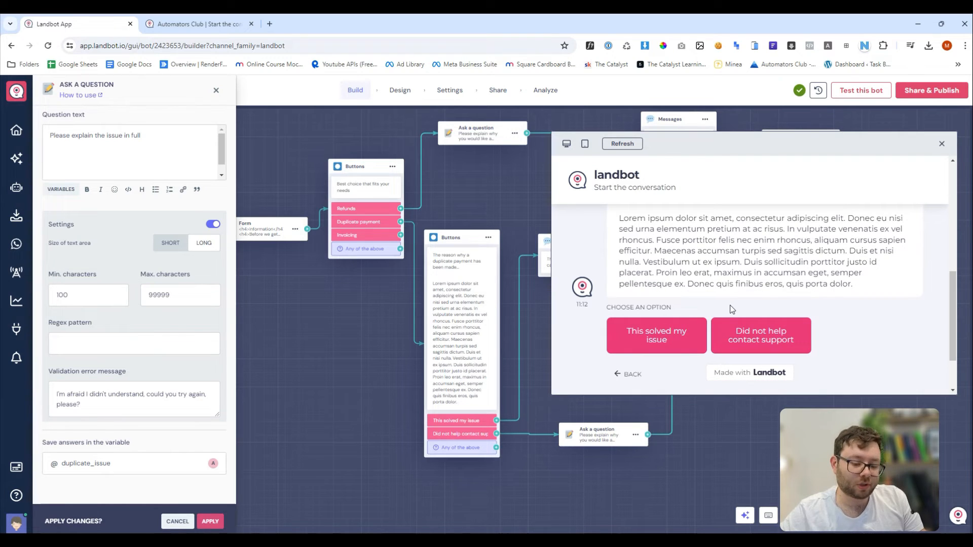
{"action": "left_click", "coordinate": [678, 335]}
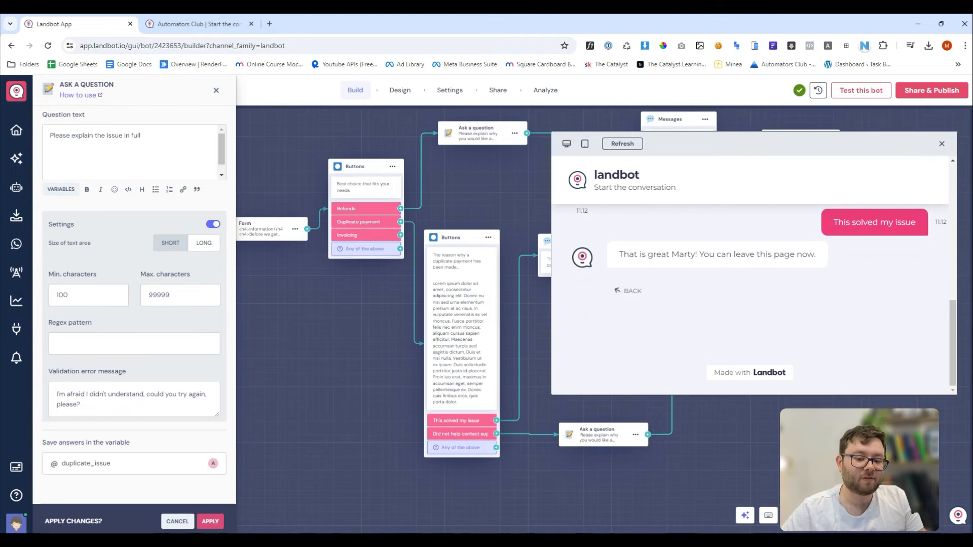
{"action": "scroll", "coordinate": [609, 308], "scroll_direction": "up", "scroll_amount": 2}
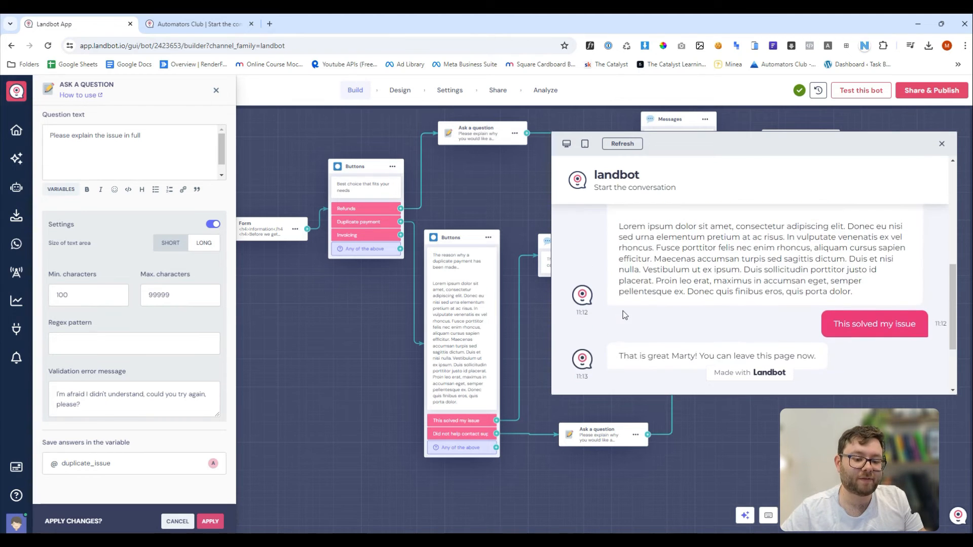
{"action": "scroll", "coordinate": [625, 314], "scroll_direction": "down", "scroll_amount": 2}
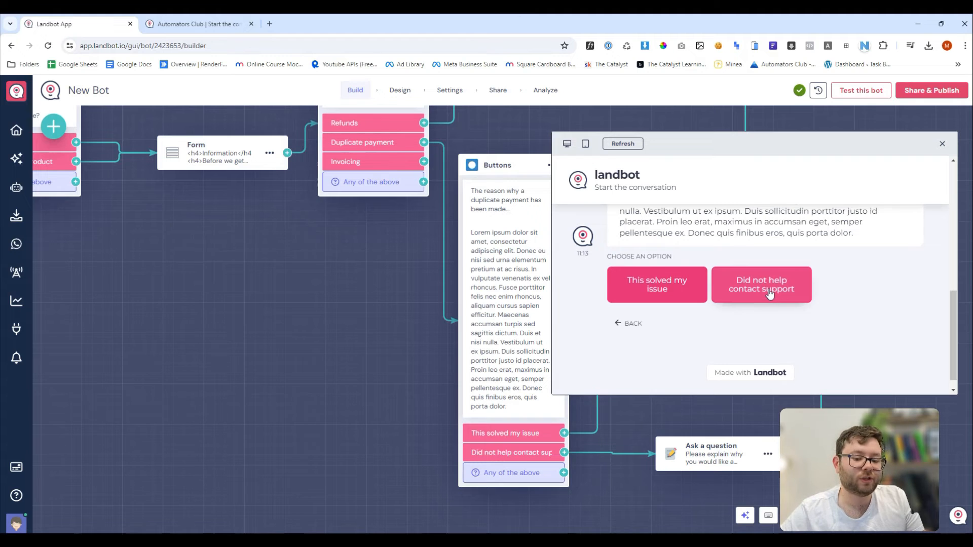
Test 'Did not help contact support' by sending a pasted explanation in the preview.
{"action": "left_click", "coordinate": [769, 293]}
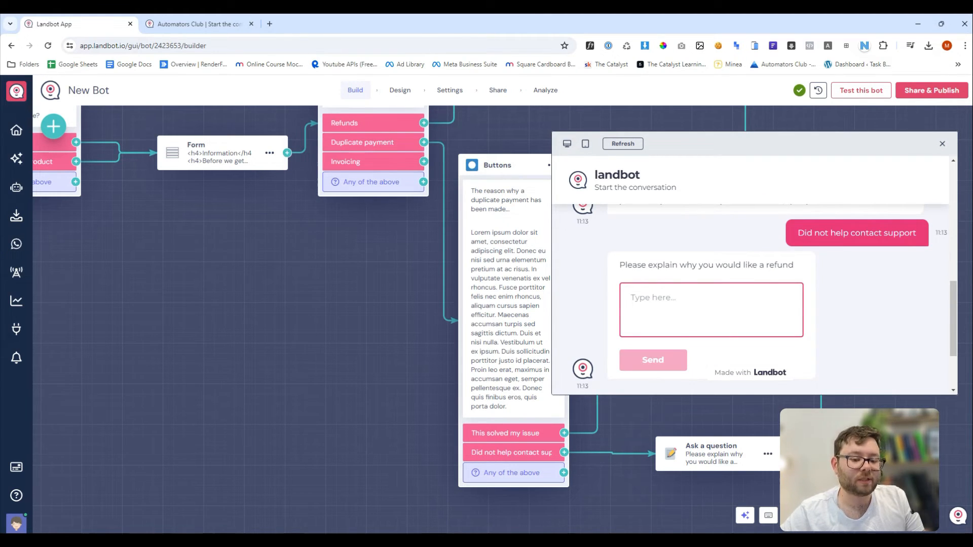
{"action": "left_click", "coordinate": [680, 298]}
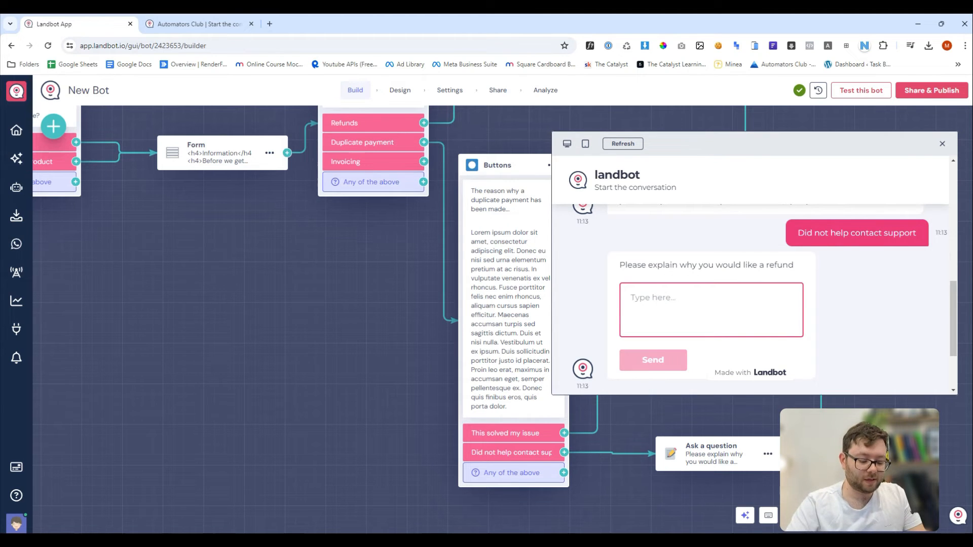
{"action": "key", "text": "ctrl+v"}
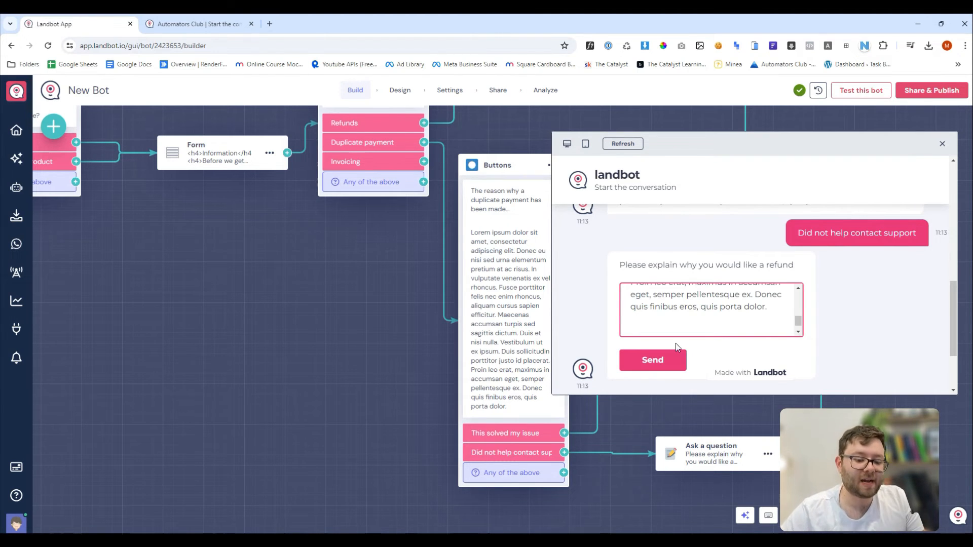
{"action": "left_click", "coordinate": [676, 358]}
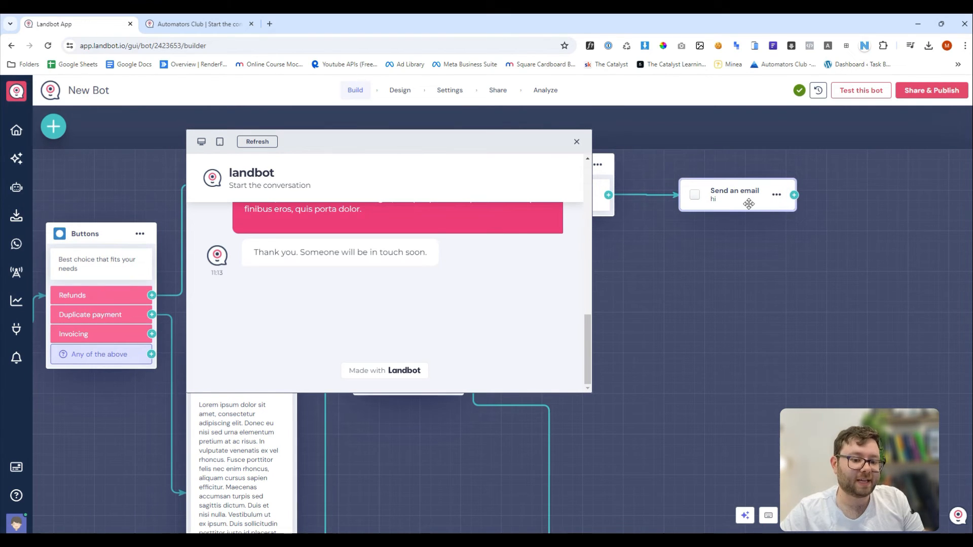
Close the preview and pan the canvas back over the builder flow.
{"action": "left_click", "coordinate": [577, 142]}
{"action": "scroll", "coordinate": [778, 219], "scroll_direction": "down", "scroll_amount": 3}
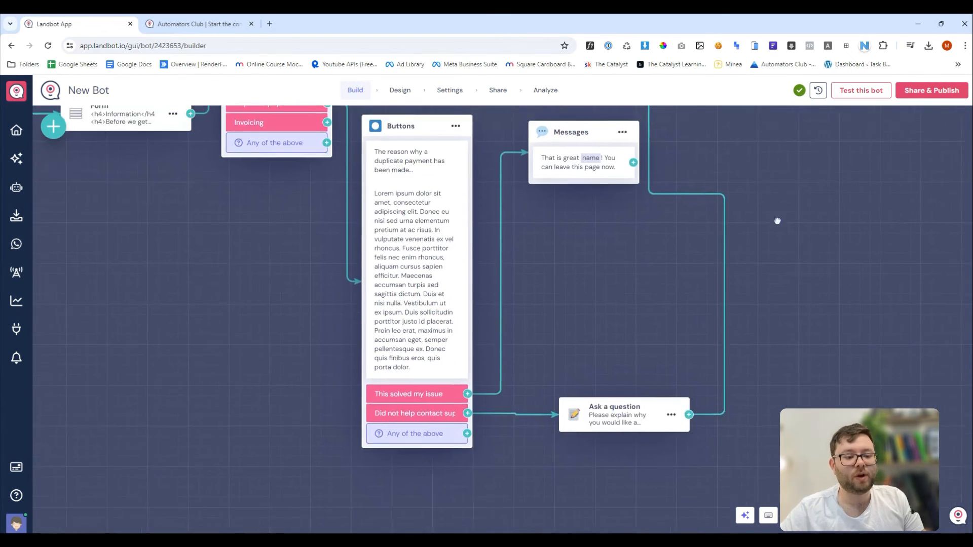
{"action": "left_click_drag", "start_coordinate": [761, 264], "coordinate": [683, 311]}
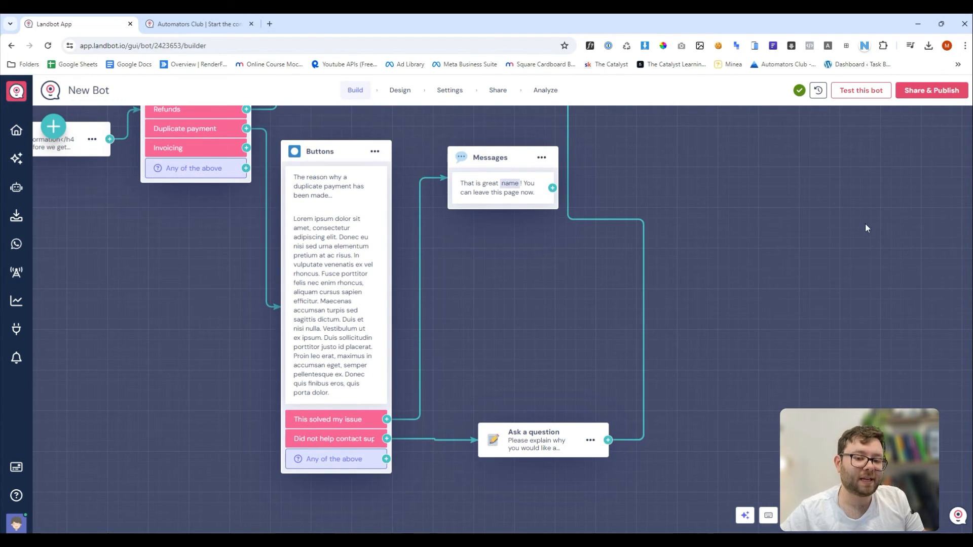
{"action": "left_click", "coordinate": [860, 90]}
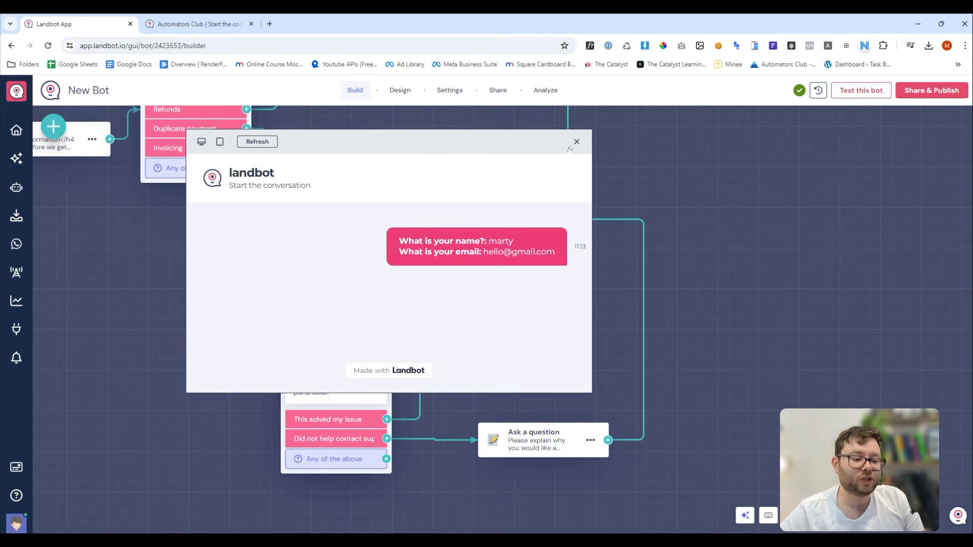
{"action": "left_click", "coordinate": [575, 142]}
{"action": "left_click_drag", "start_coordinate": [685, 222], "coordinate": [669, 274]}
{"action": "scroll", "coordinate": [751, 287], "scroll_direction": "down", "scroll_amount": 2}
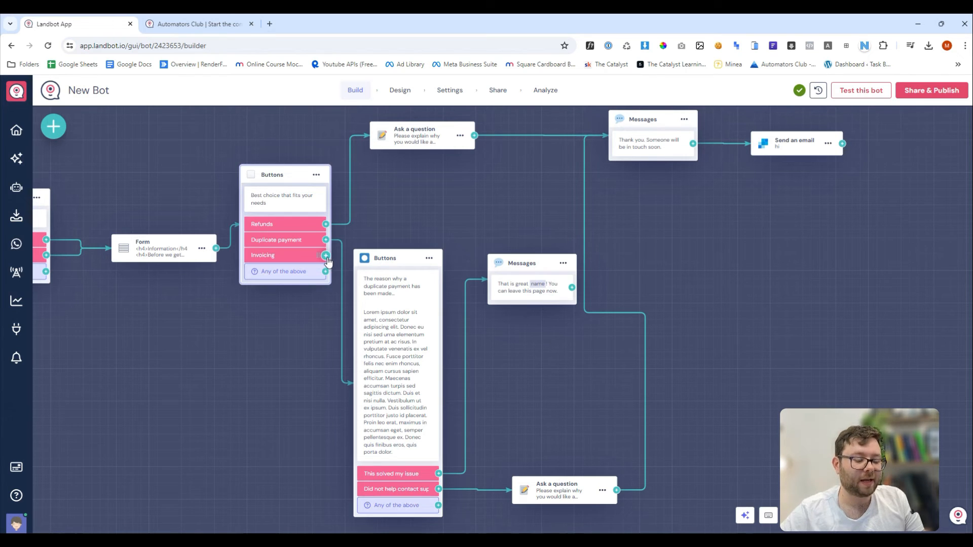
Add a Form block from the question block choices and drag it onto the canvas.
{"action": "left_click", "coordinate": [62, 127]}
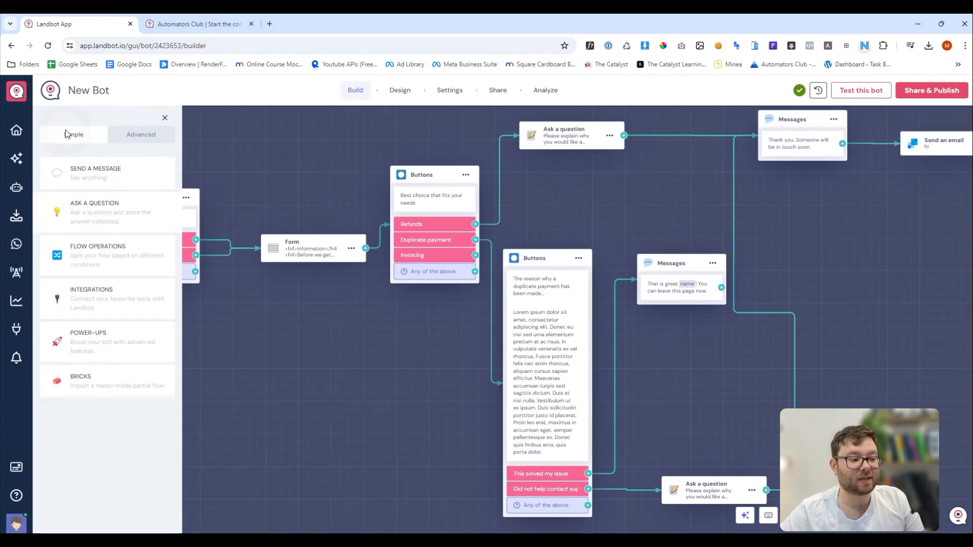
{"action": "left_click", "coordinate": [141, 135]}
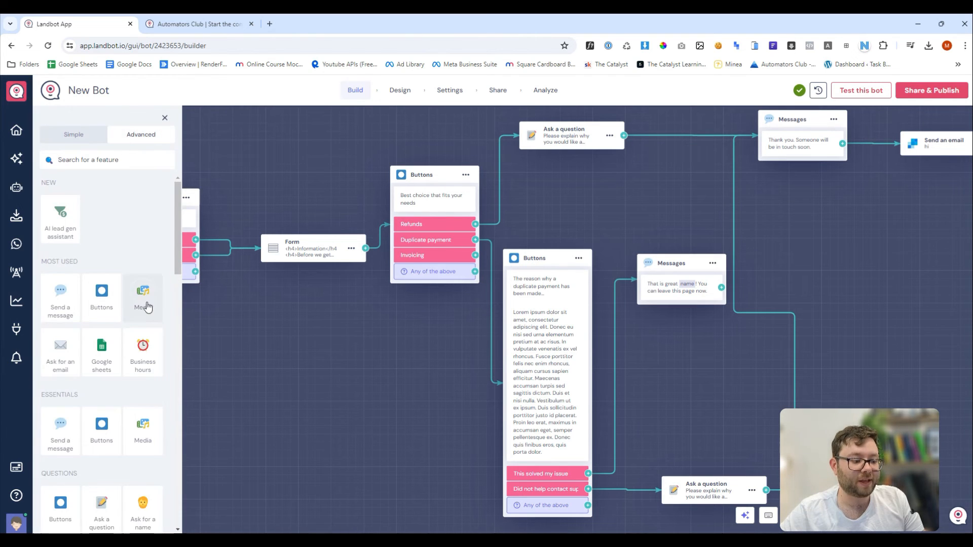
{"action": "scroll", "coordinate": [145, 304], "scroll_direction": "down", "scroll_amount": 2}
{"action": "scroll", "coordinate": [144, 315], "scroll_direction": "down", "scroll_amount": 10}
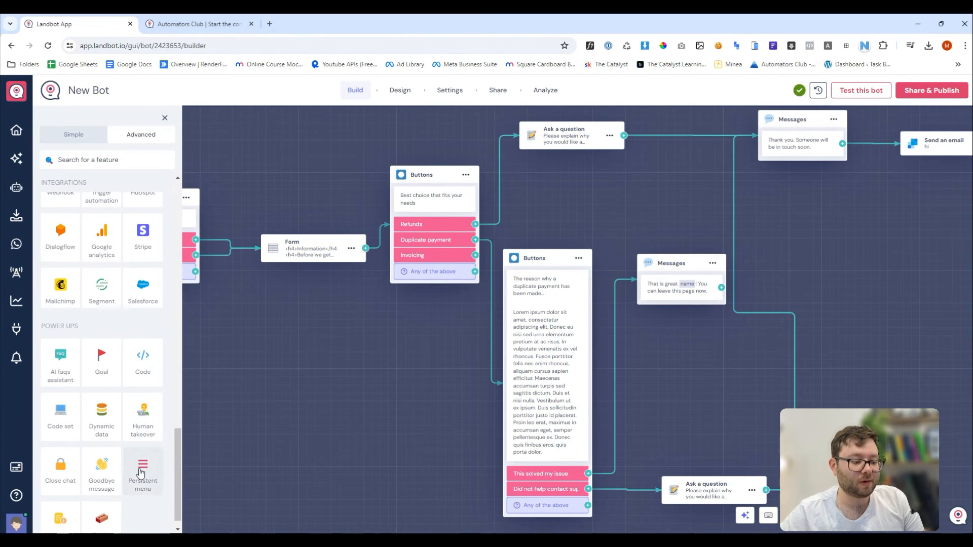
{"action": "left_click", "coordinate": [73, 134]}
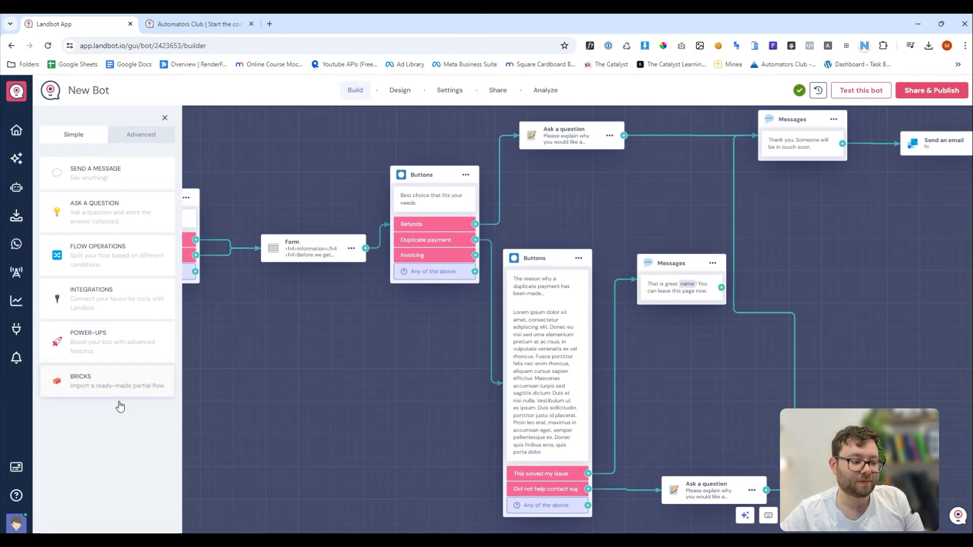
{"action": "left_click", "coordinate": [115, 212]}
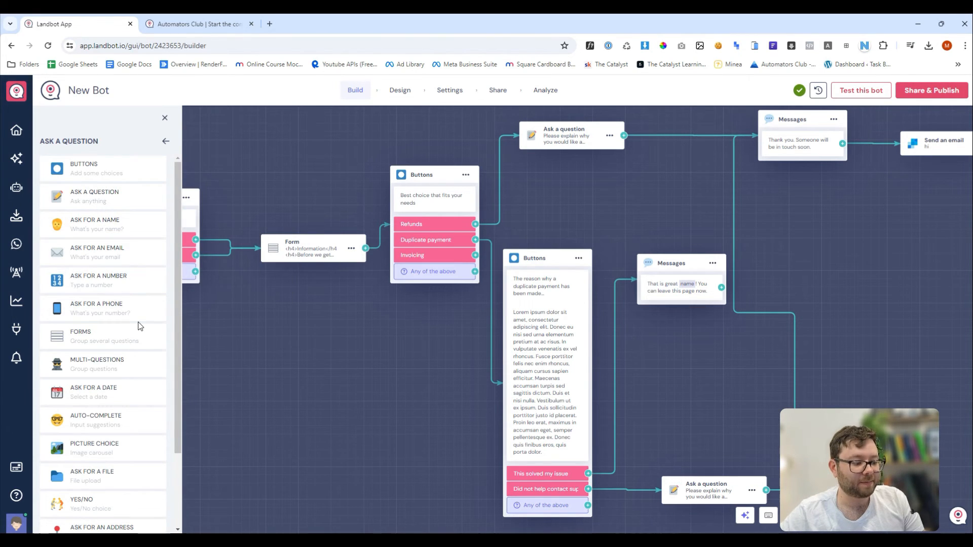
{"action": "scroll", "coordinate": [141, 327], "scroll_direction": "down", "scroll_amount": 1}
{"action": "left_click", "coordinate": [110, 285]}
{"action": "left_click_drag", "start_coordinate": [449, 314], "coordinate": [774, 302]}
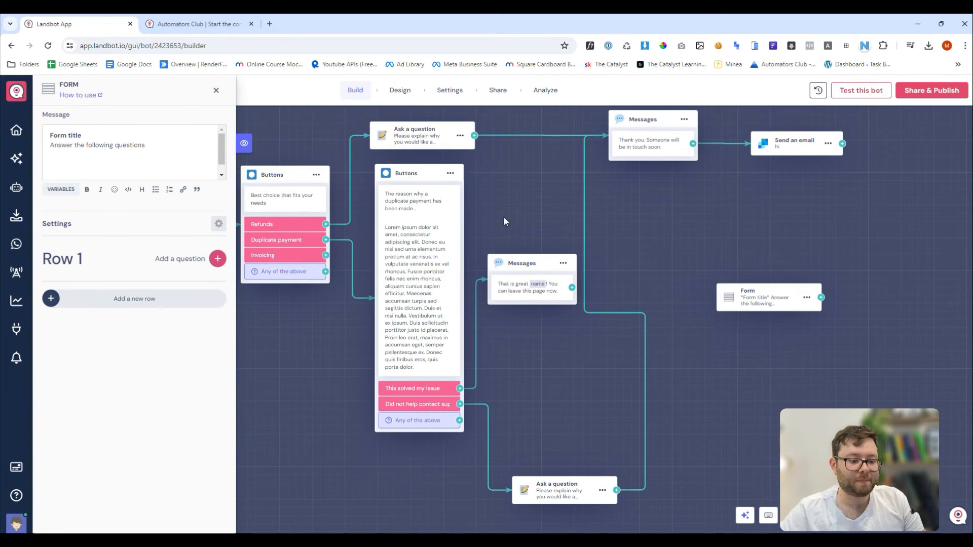
Move the message and question blocks up, place the Form below the Buttons, and link Invoicing to it.
{"action": "left_click_drag", "start_coordinate": [512, 263], "coordinate": [509, 174]}
{"action": "left_click_drag", "start_coordinate": [563, 485], "coordinate": [555, 217]}
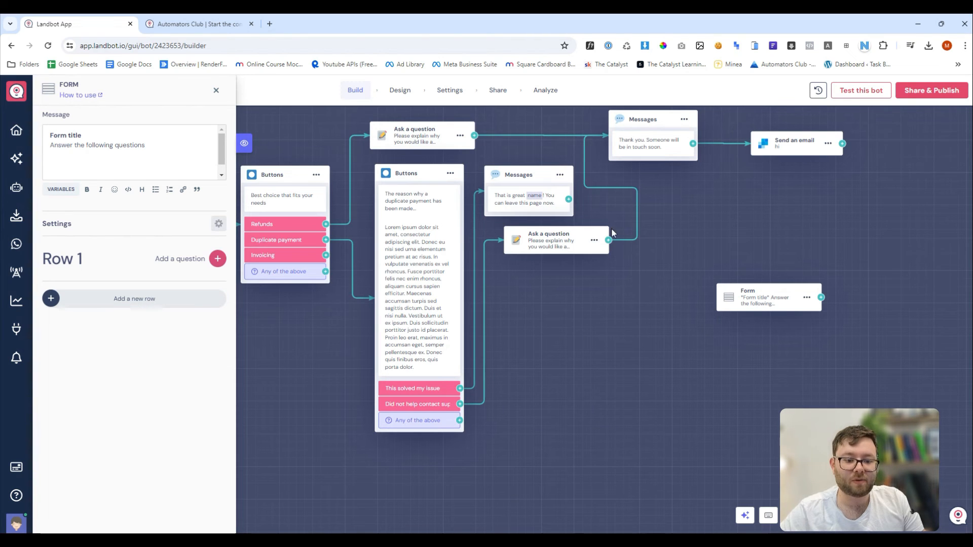
{"action": "left_click_drag", "start_coordinate": [520, 362], "coordinate": [643, 305]}
{"action": "left_click_drag", "start_coordinate": [888, 239], "coordinate": [498, 457]}
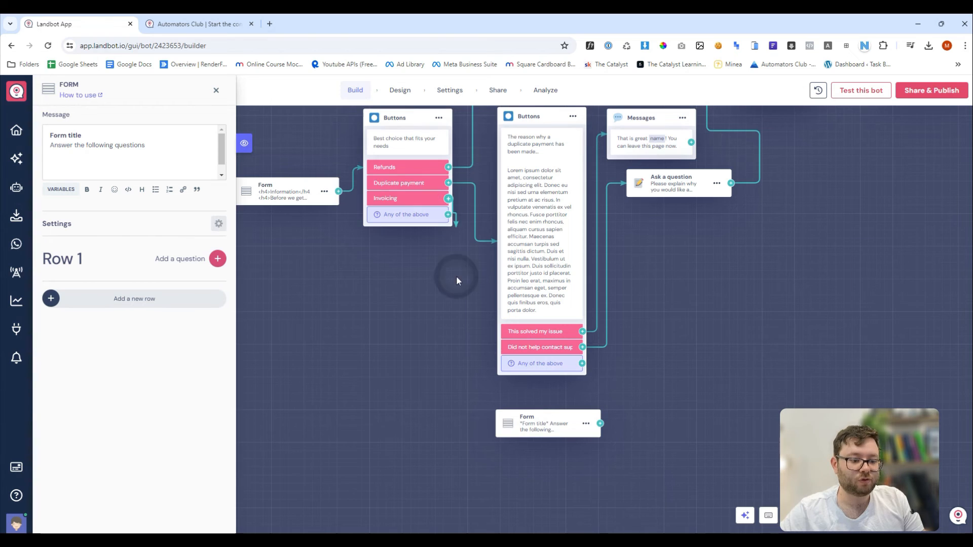
{"action": "left_click_drag", "start_coordinate": [456, 276], "coordinate": [546, 421]}
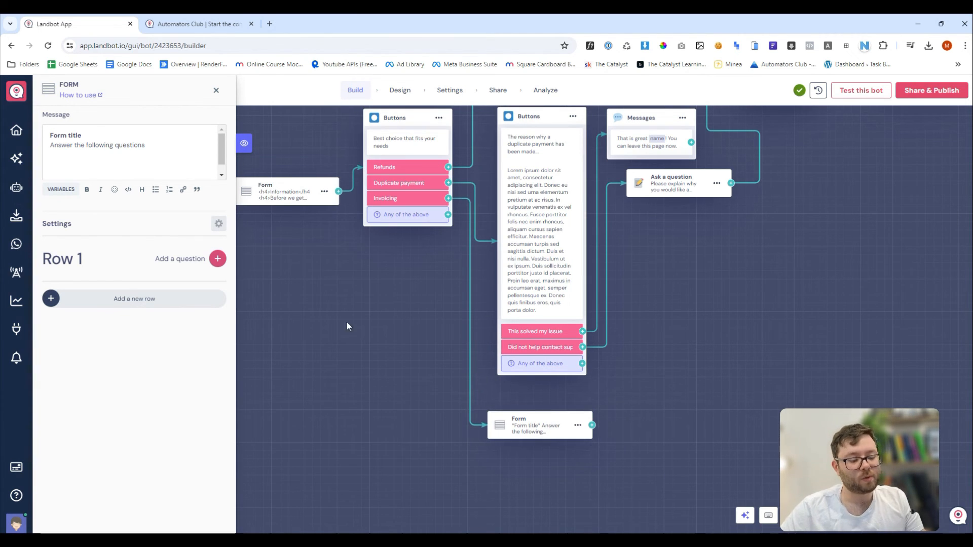
{"action": "left_click", "coordinate": [217, 258]}
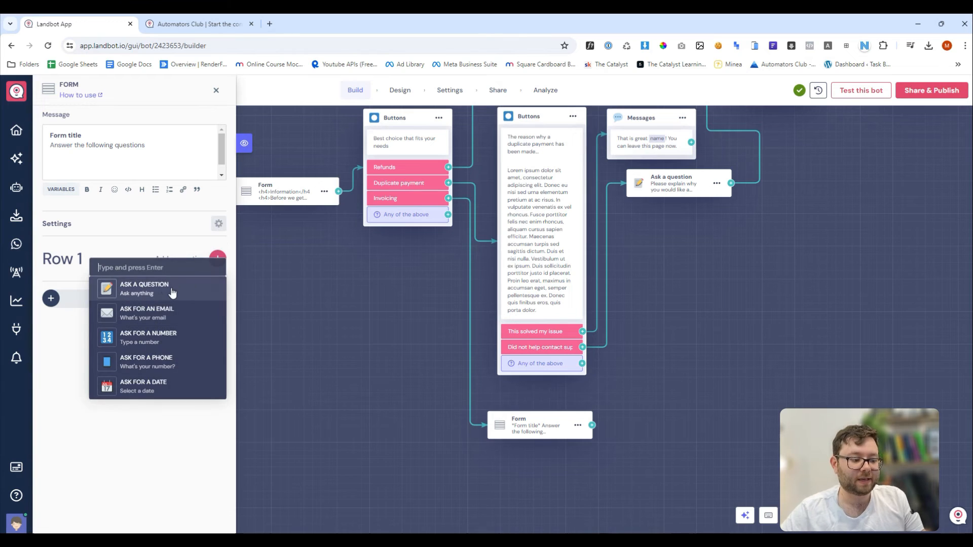
Add a required 'Order ID' question with help text, 12-character minimum, saved to new order_id variable.
{"action": "left_click", "coordinate": [201, 289]}
{"action": "type", "text": "Ord"}
{"action": "key", "text": "Tab"}
{"action": "key", "text": "space"}
{"action": "key", "text": "Tab"}
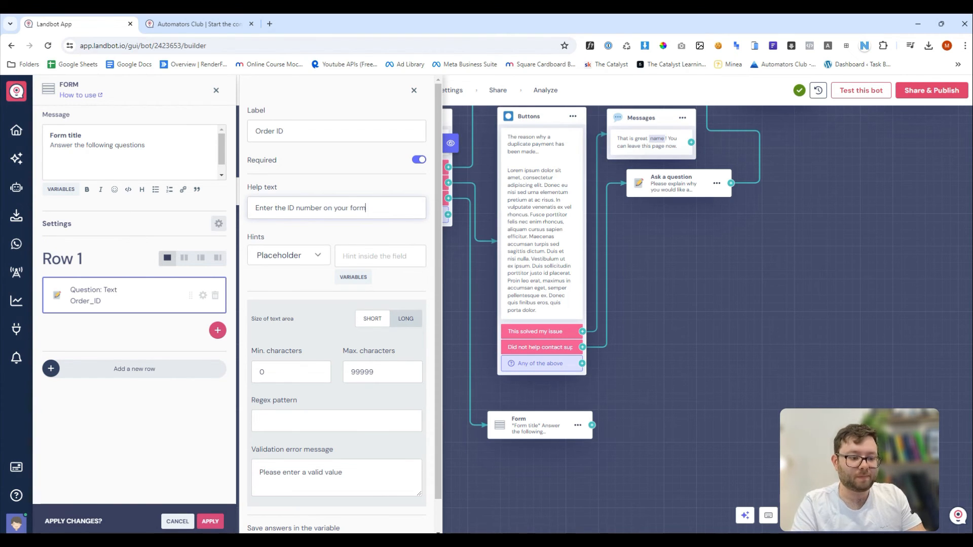
{"action": "left_click_drag", "start_coordinate": [274, 372], "coordinate": [250, 372]}
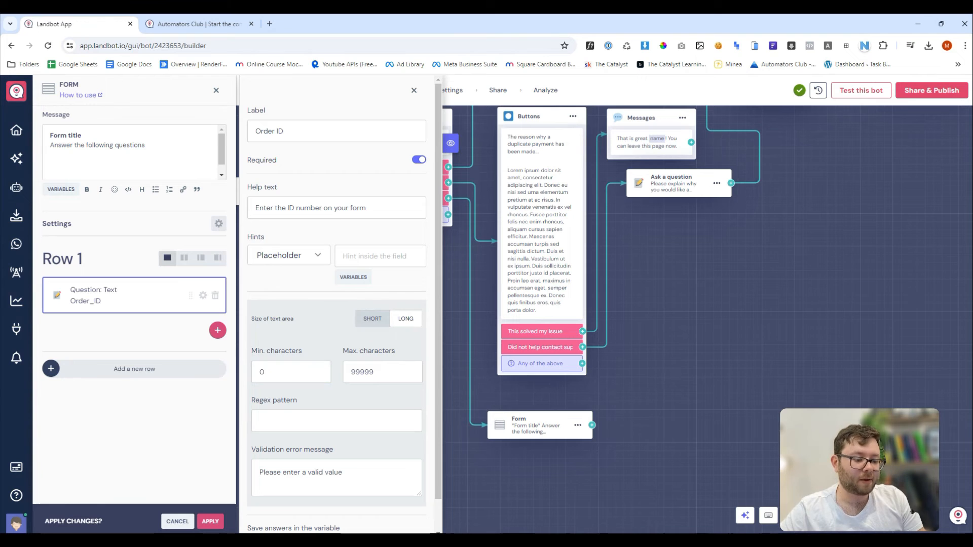
{"action": "left_click_drag", "start_coordinate": [278, 374], "coordinate": [232, 373]}
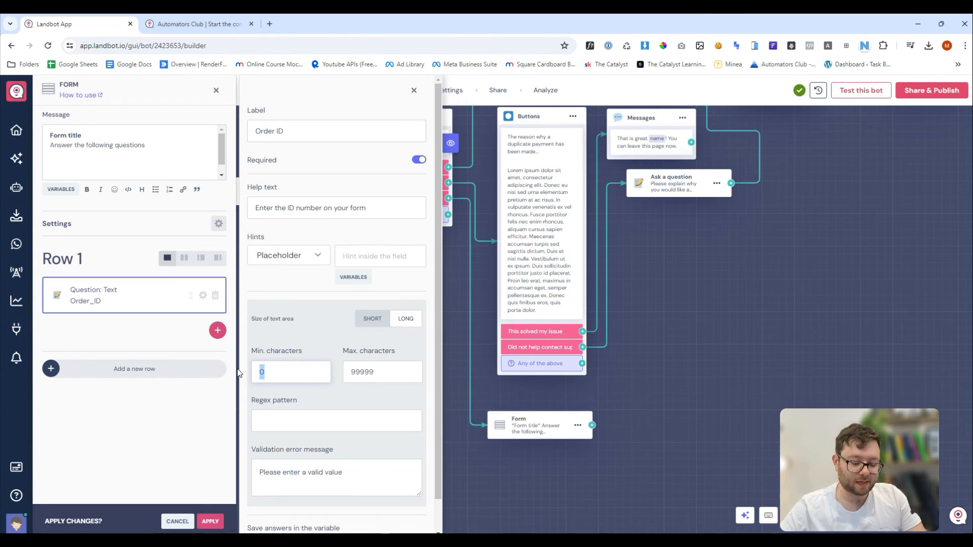
{"action": "type", "text": "12"}
{"action": "left_click", "coordinate": [361, 329]}
{"action": "scroll", "coordinate": [362, 329], "scroll_direction": "down", "scroll_amount": 2}
{"action": "left_click", "coordinate": [304, 510]}
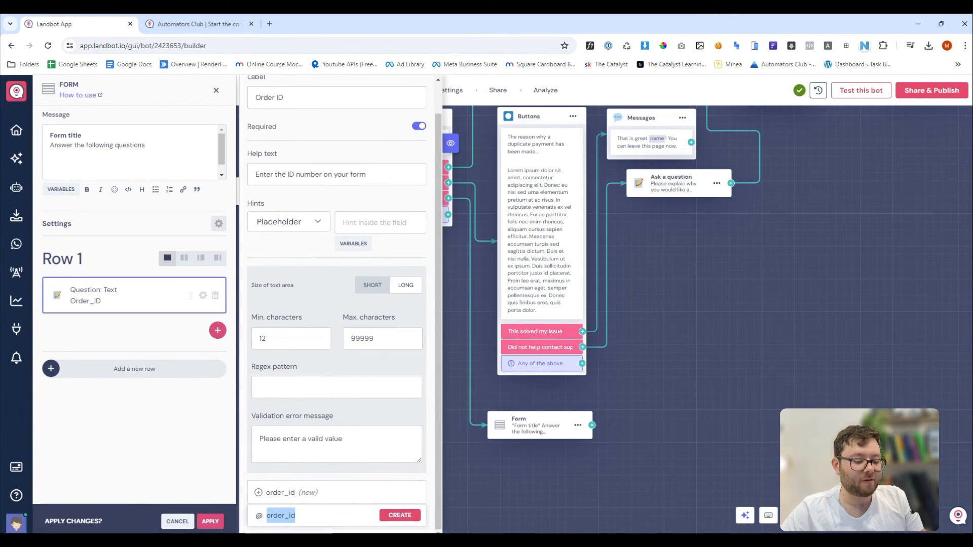
{"action": "left_click", "coordinate": [400, 516]}
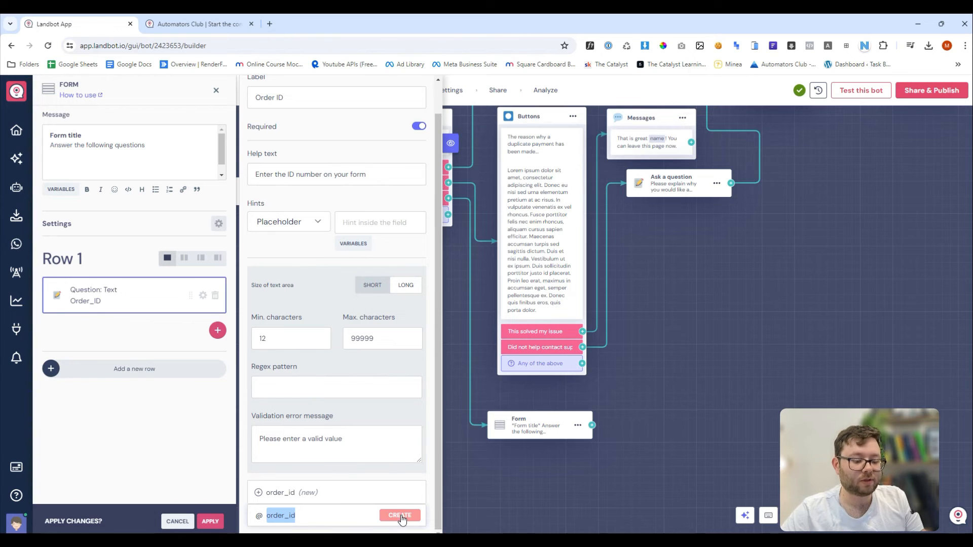
{"action": "left_click", "coordinate": [400, 515]}
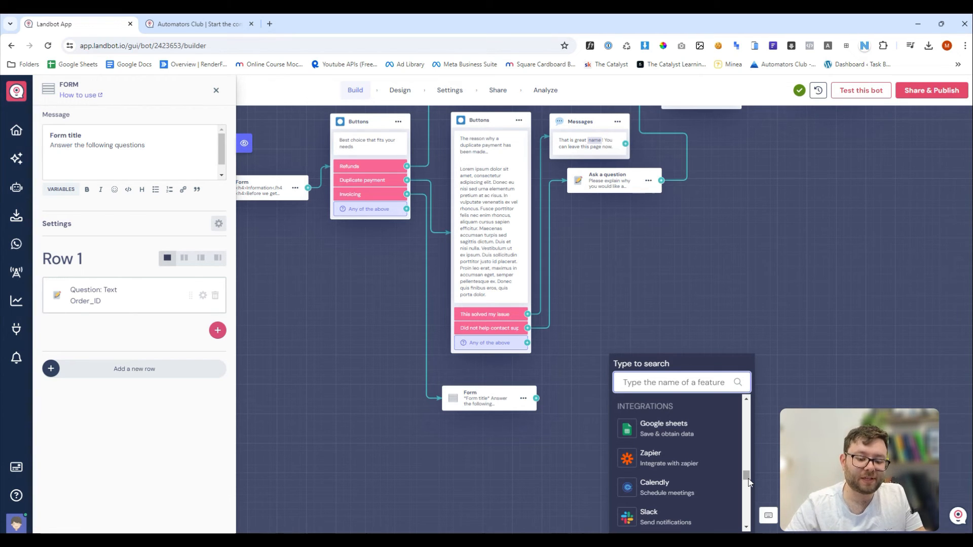
Add a Zapier integration block after the Invoicing form and look at its app search.
{"action": "left_click", "coordinate": [689, 462]}
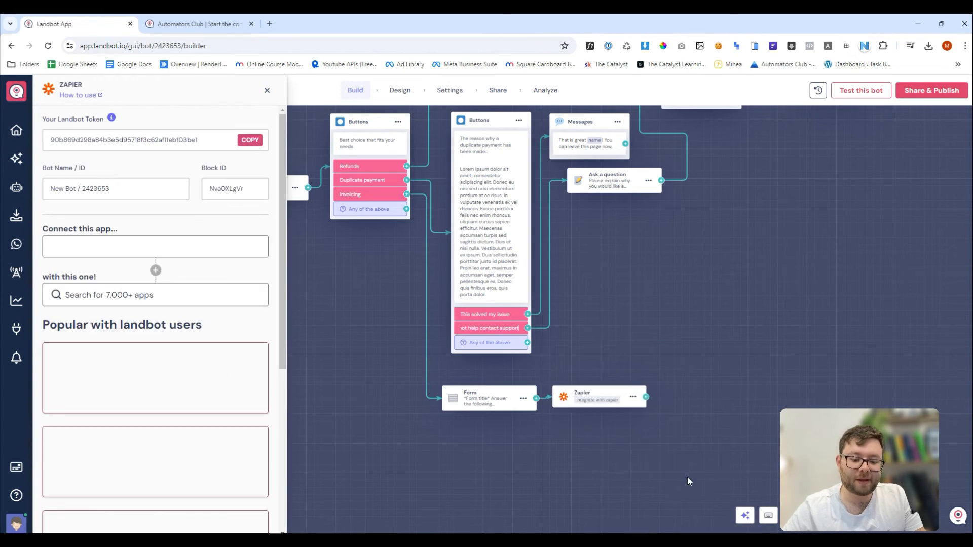
{"action": "scroll", "coordinate": [167, 299], "scroll_direction": "down", "scroll_amount": 7}
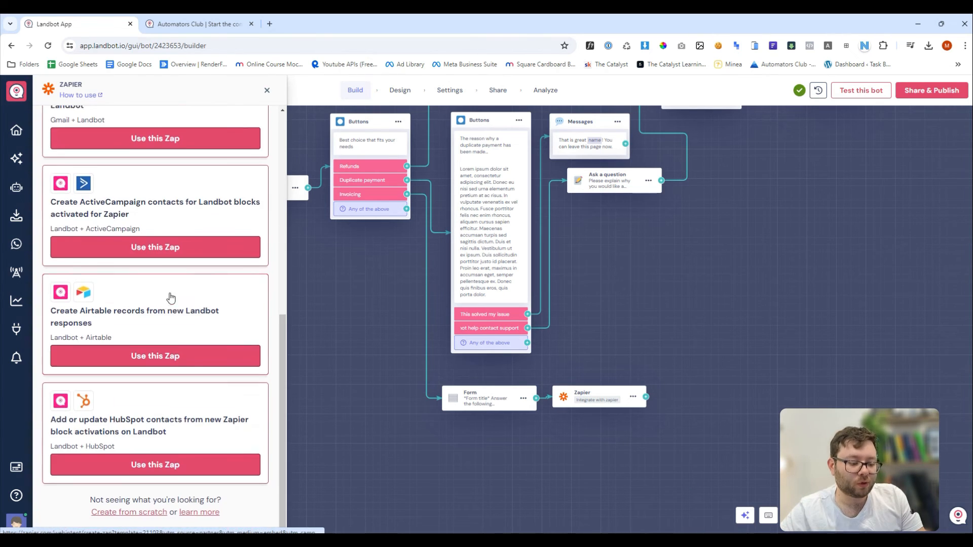
{"action": "scroll", "coordinate": [173, 340], "scroll_direction": "up", "scroll_amount": 8}
{"action": "left_click", "coordinate": [134, 293]}
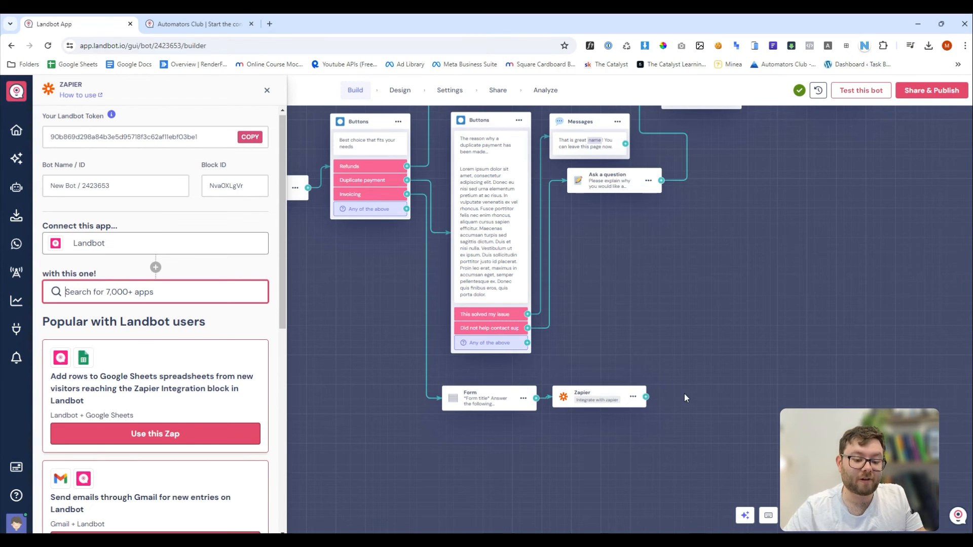
{"action": "left_click_drag", "start_coordinate": [684, 398], "coordinate": [617, 398]}
{"action": "left_click", "coordinate": [579, 397]}
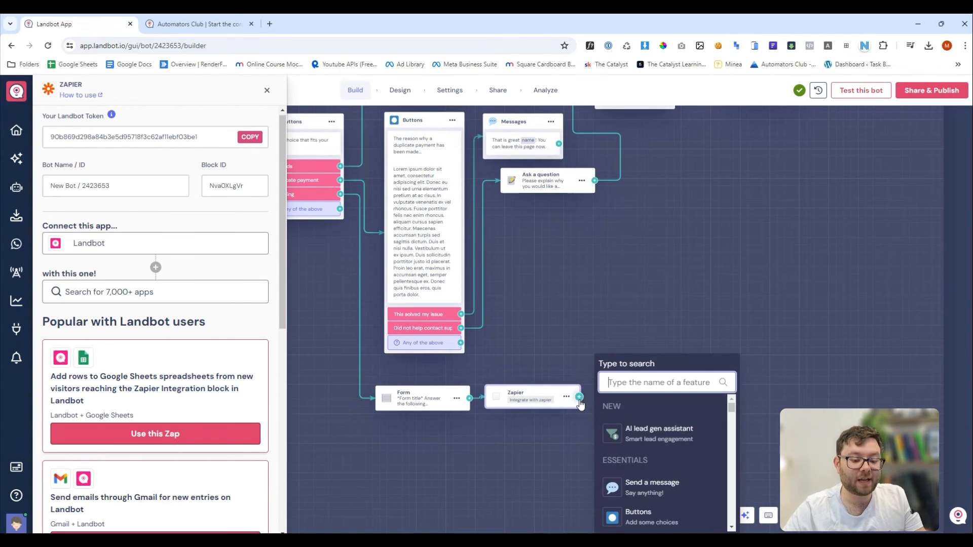
{"action": "scroll", "coordinate": [648, 456], "scroll_direction": "down", "scroll_amount": 5}
{"action": "left_click", "coordinate": [659, 466]}
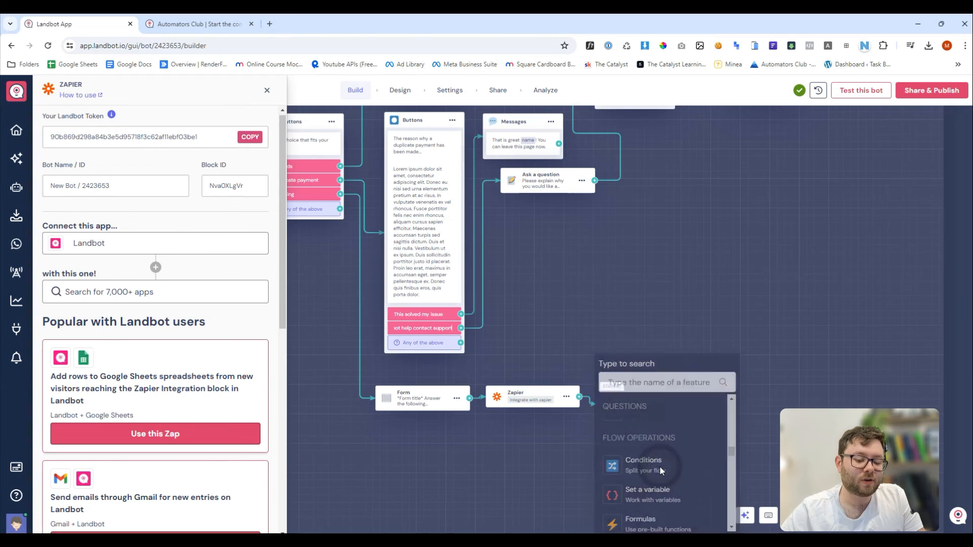
{"action": "left_click", "coordinate": [155, 141]}
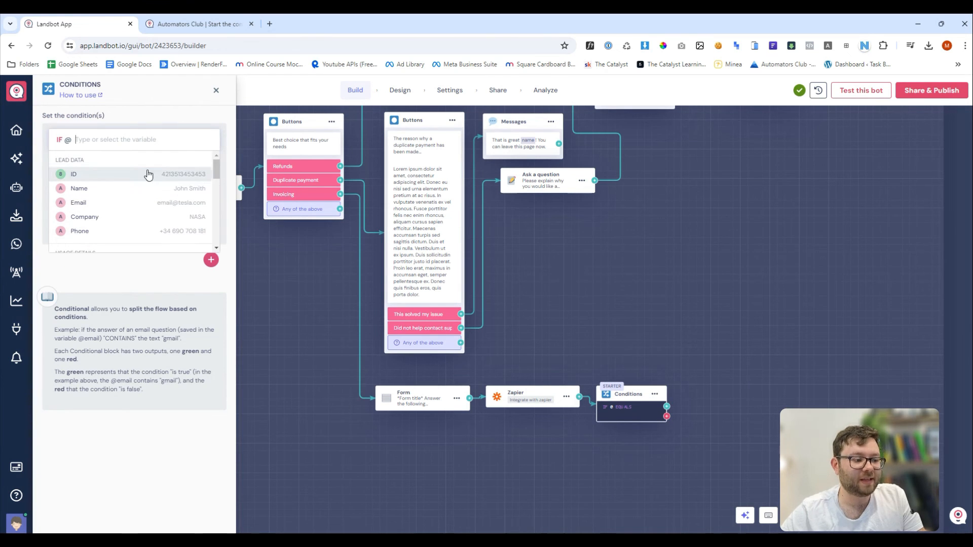
{"action": "type", "text": "order"}
{"action": "left_click", "coordinate": [147, 195]}
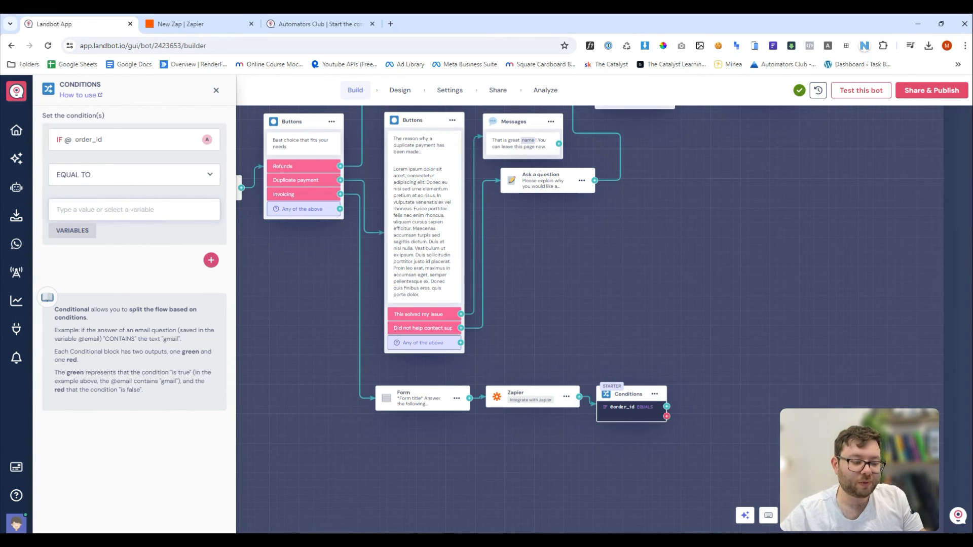
{"action": "left_click", "coordinate": [54, 234]}
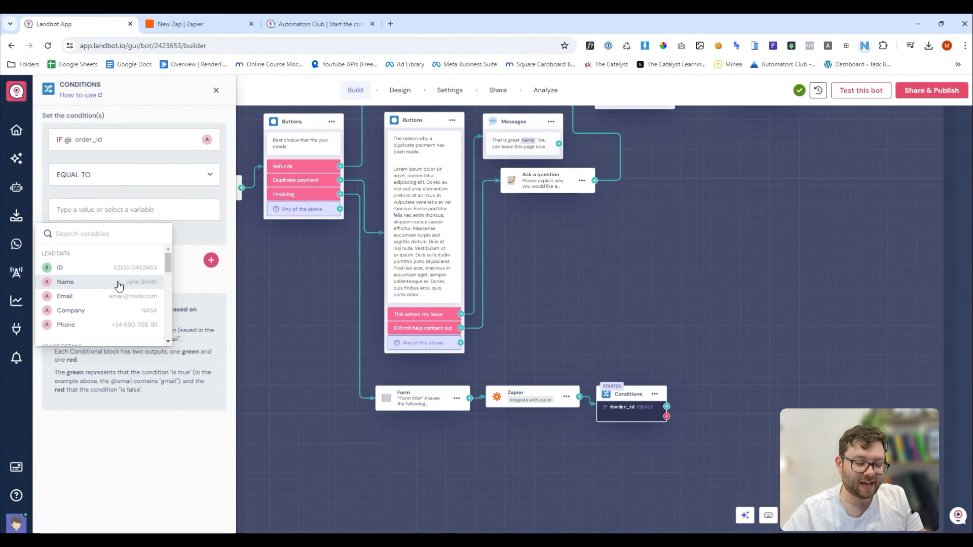
{"action": "left_click", "coordinate": [187, 288]}
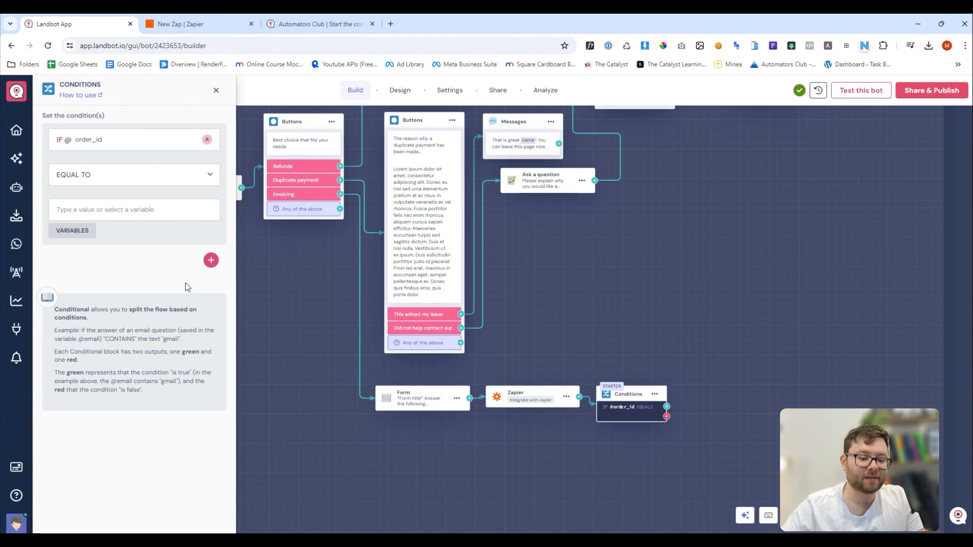
Route the condition's true branch to the thank-you message block.
{"action": "left_click", "coordinate": [666, 407]}
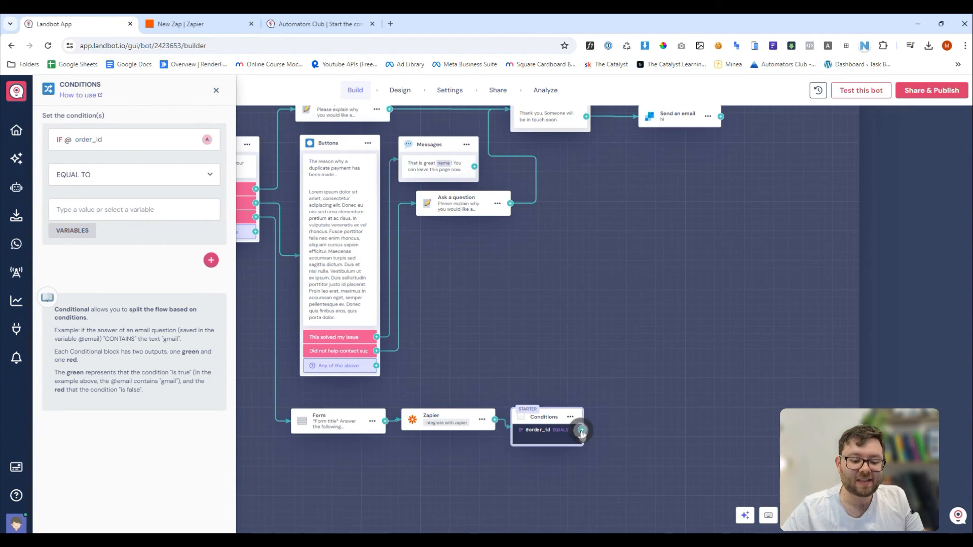
{"action": "left_click_drag", "start_coordinate": [582, 431], "coordinate": [530, 121]}
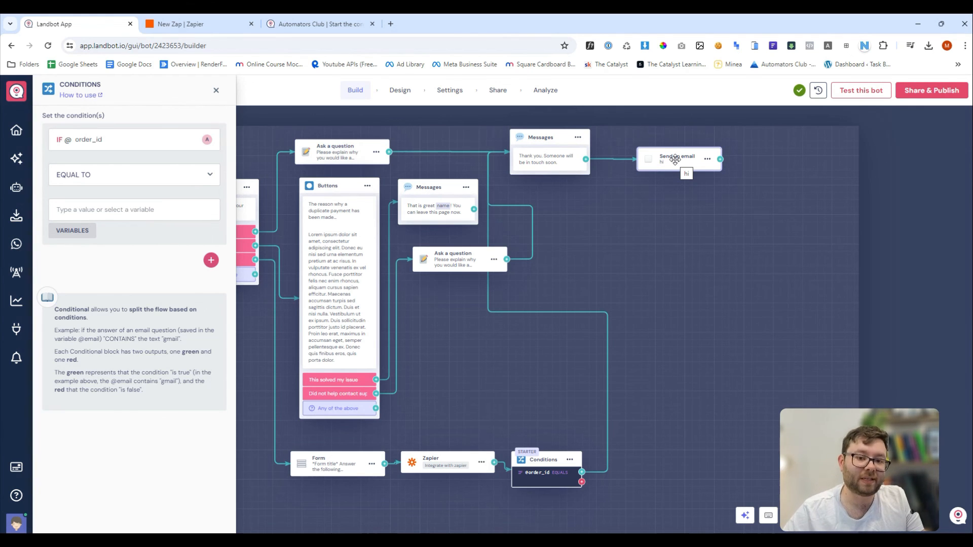
{"action": "left_click_drag", "start_coordinate": [651, 467], "coordinate": [634, 402]}
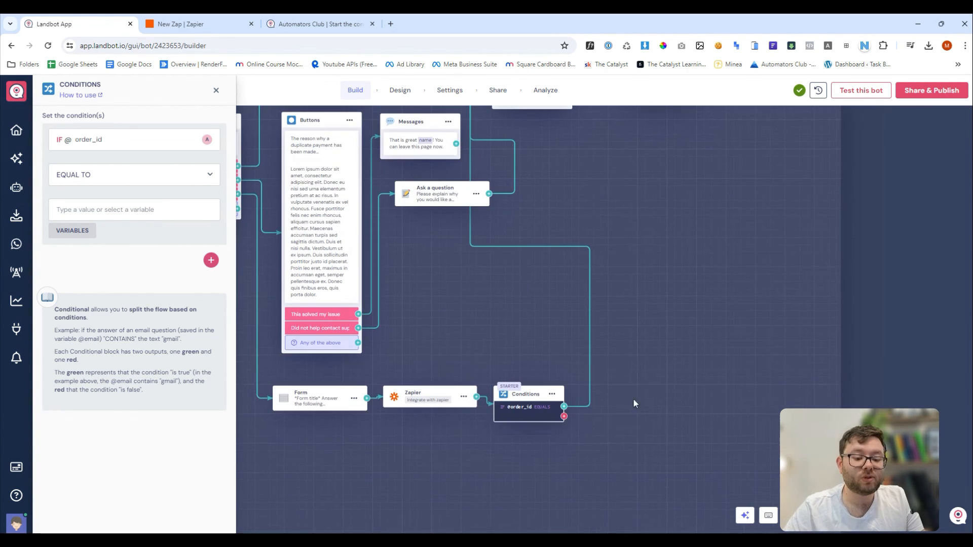
{"action": "left_click", "coordinate": [563, 418]}
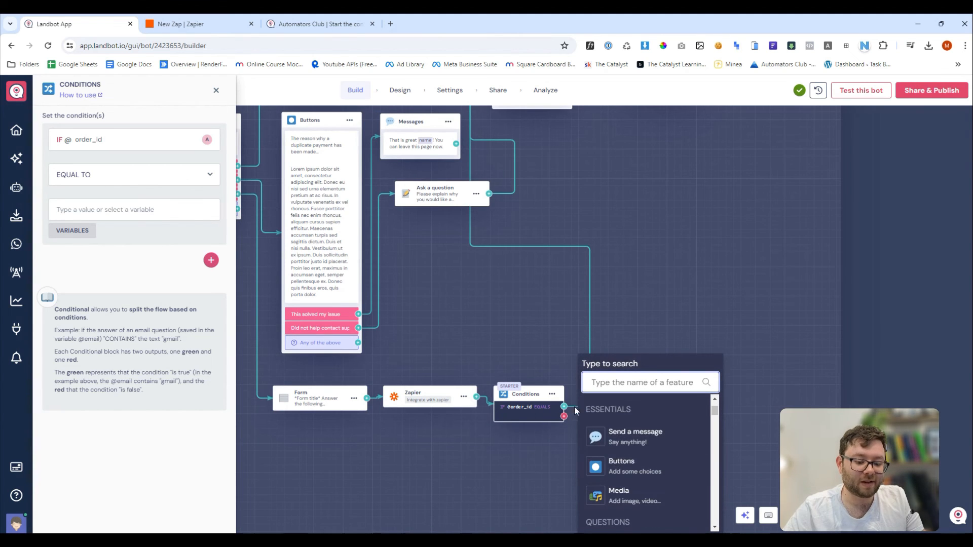
Add a Messages block on the failed condition's branch, clear its draft error text, and show its options.
{"action": "scroll", "coordinate": [621, 466], "scroll_direction": "up", "scroll_amount": 1}
{"action": "left_click", "coordinate": [621, 490]}
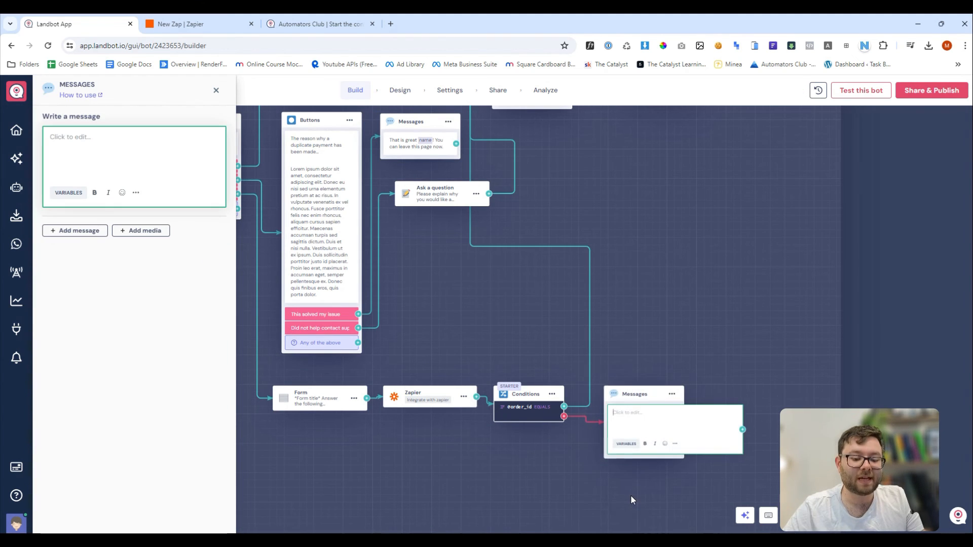
{"action": "type", "text": "Sorry"}
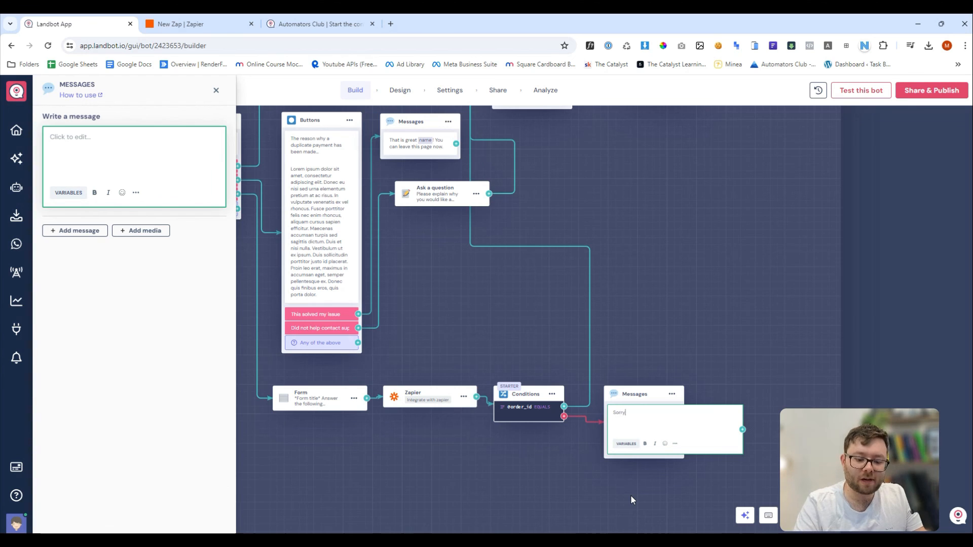
{"action": "type", "text": ", this does not"}
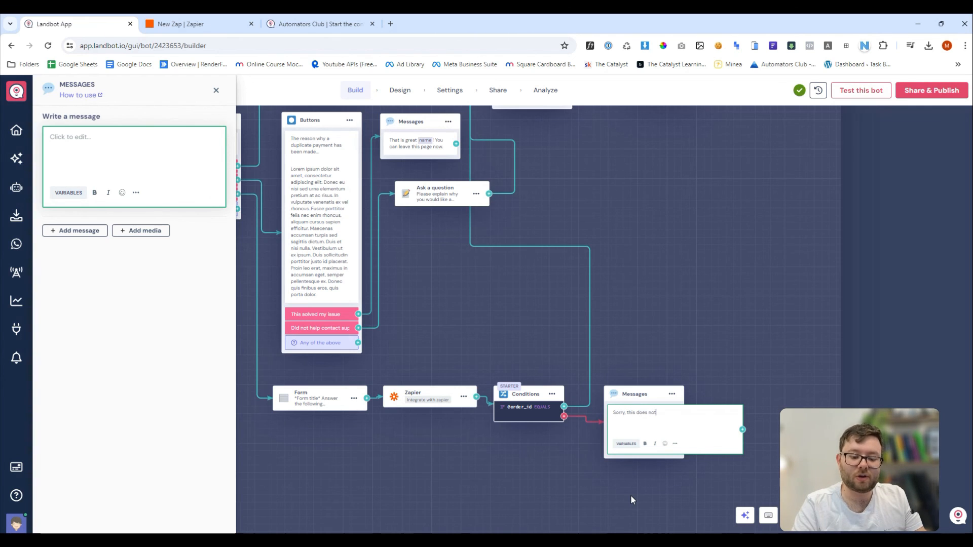
{"action": "type", "text": " exist, pleas"}
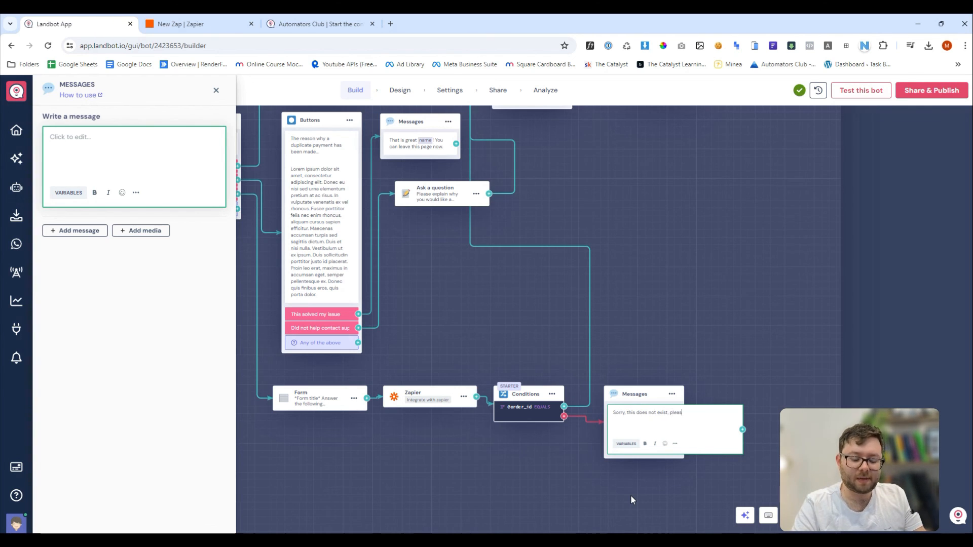
{"action": "type", "text": "e double check the number"}
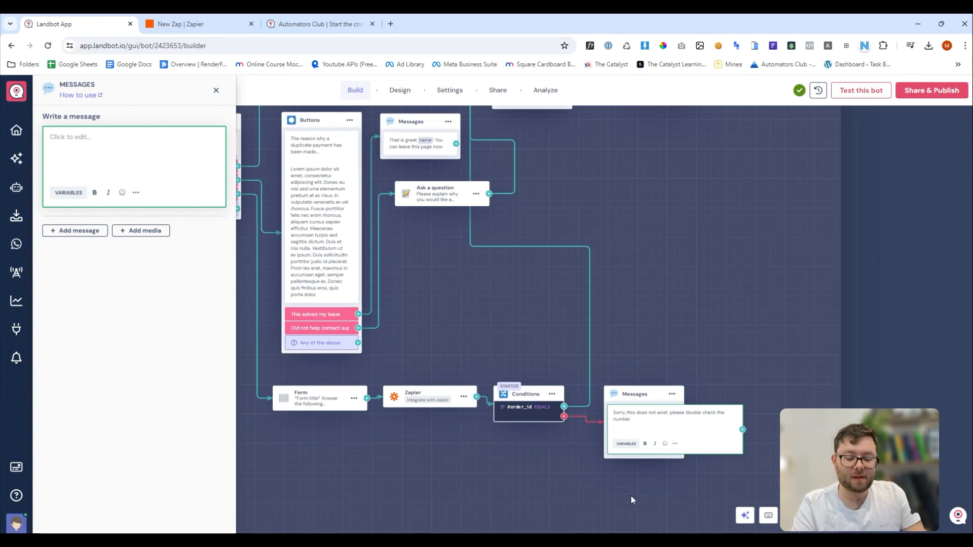
{"action": "key", "text": "ctrl+a"}
{"action": "key", "text": "BackSpace"}
{"action": "left_click", "coordinate": [671, 394]}
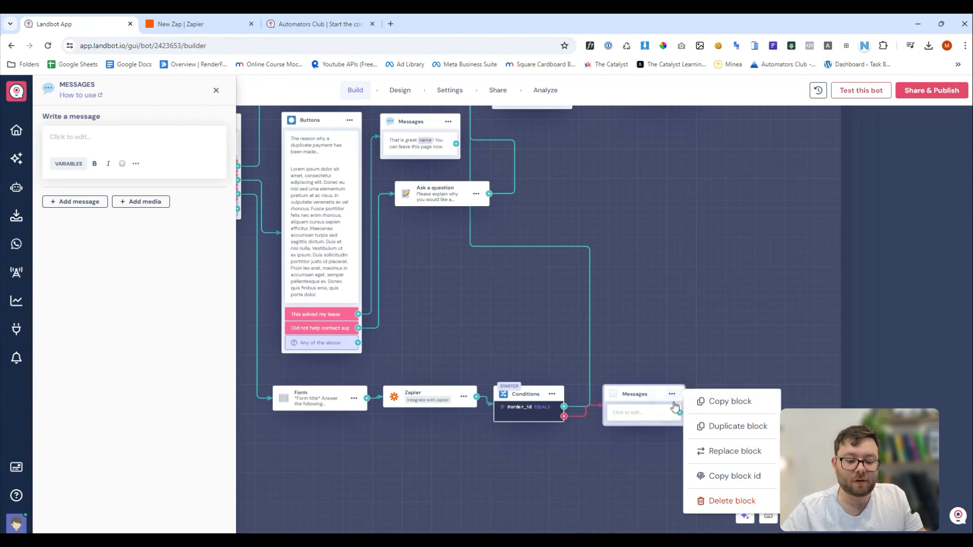
{"action": "left_click", "coordinate": [701, 502]}
Replace the empty Messages block with a Buttons block offering 'Try again' and 'Contact Support'.
{"action": "left_click", "coordinate": [564, 407]}
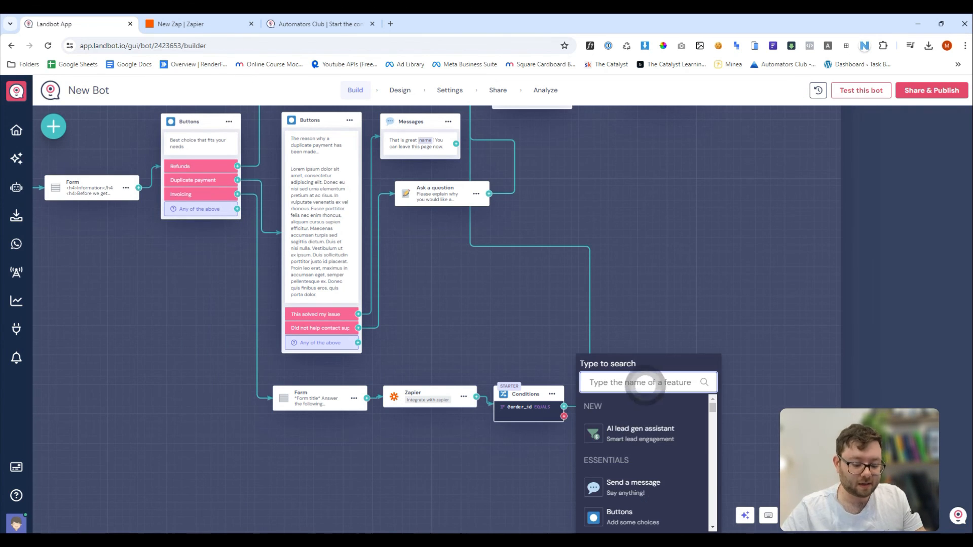
{"action": "type", "text": "button"}
{"action": "left_click", "coordinate": [628, 434]}
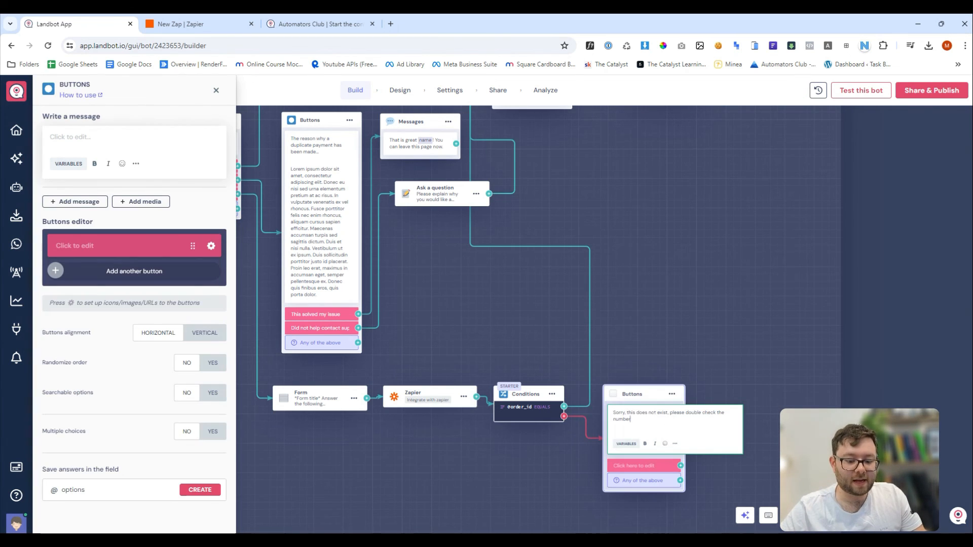
{"action": "left_click", "coordinate": [150, 257]}
{"action": "type", "text": "Try aga"}
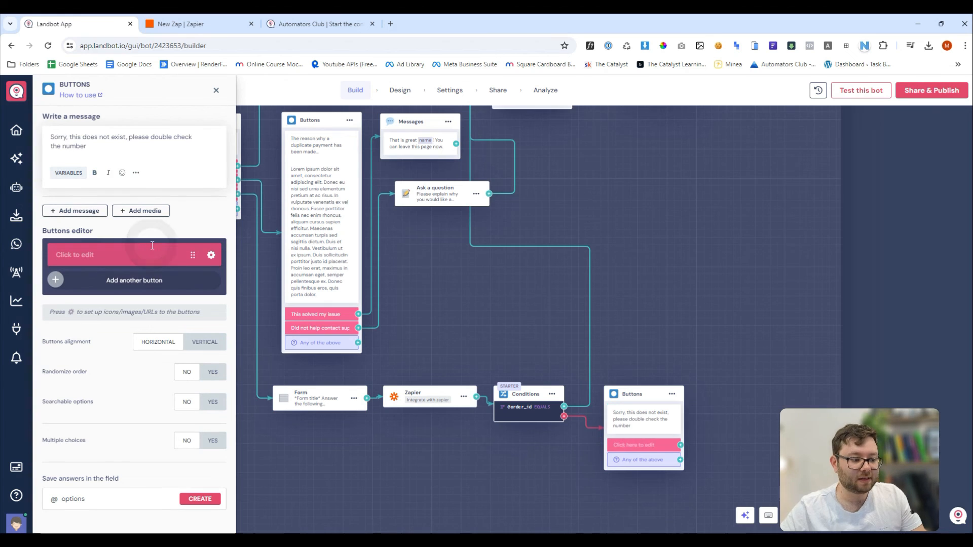
{"action": "type", "text": "in"}
{"action": "left_click", "coordinate": [117, 281]}
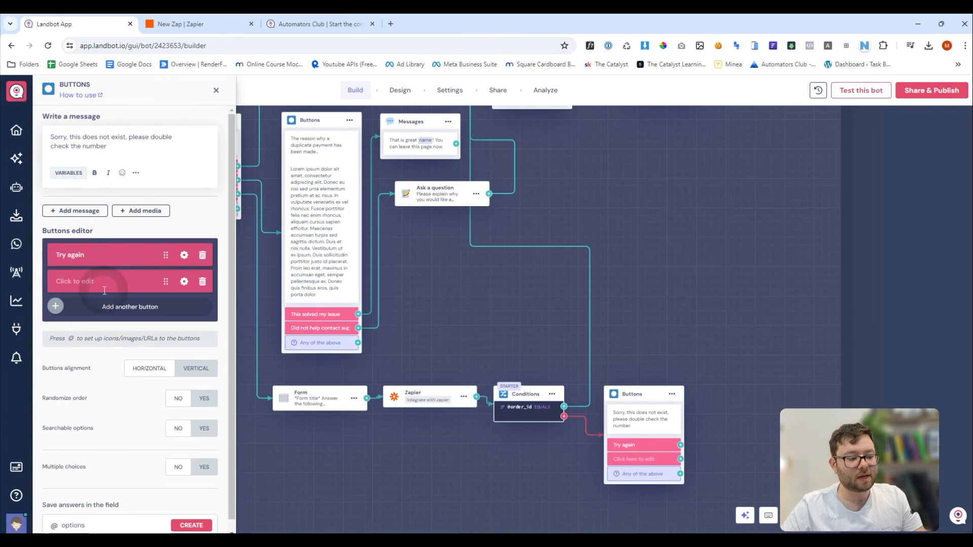
{"action": "type", "text": "Conta"}
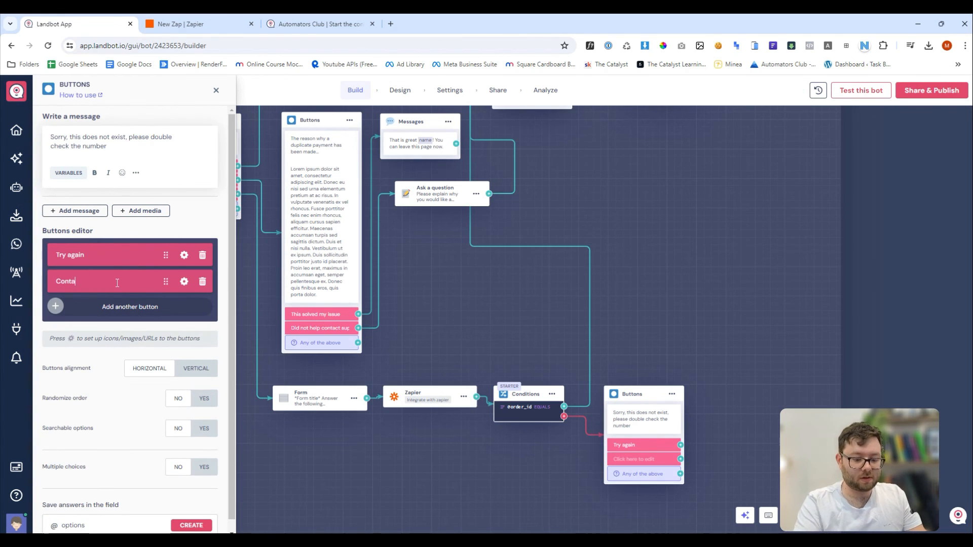
{"action": "type", "text": "ct Support"}
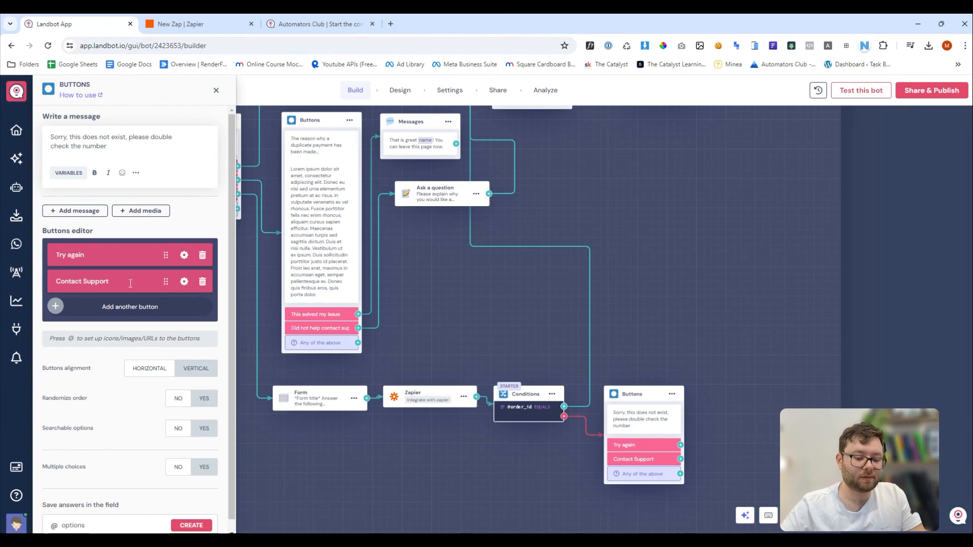
Connect Try again back to the order-ID form and Contact Support to the thank-you message.
{"action": "left_click_drag", "start_coordinate": [636, 392], "coordinate": [663, 383]}
{"action": "mouse_move", "coordinate": [709, 440]}
{"action": "left_mouse_down"}
{"action": "mouse_move", "coordinate": [734, 430]}
{"action": "mouse_move", "coordinate": [751, 369]}
{"action": "mouse_move", "coordinate": [335, 398]}
{"action": "left_mouse_up"}
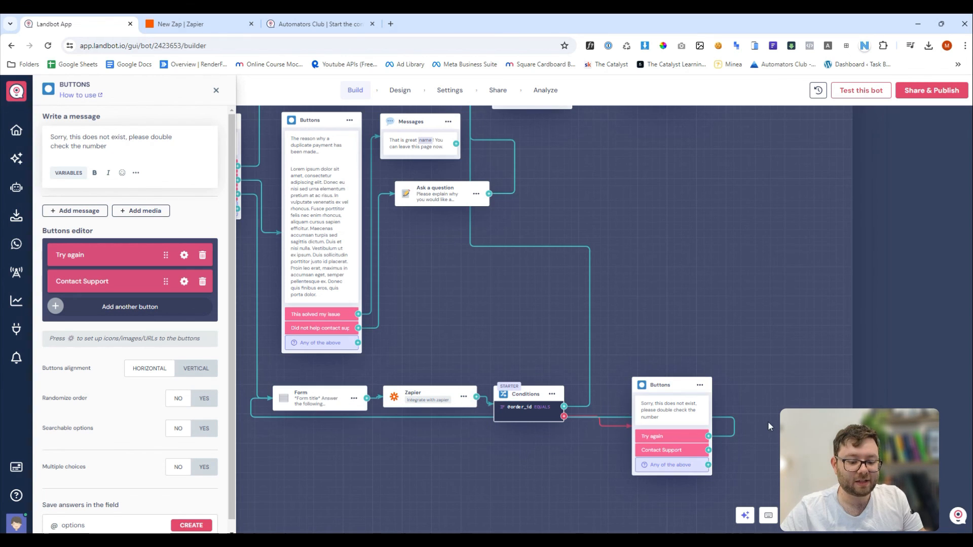
{"action": "left_click_drag", "start_coordinate": [655, 390], "coordinate": [598, 458]}
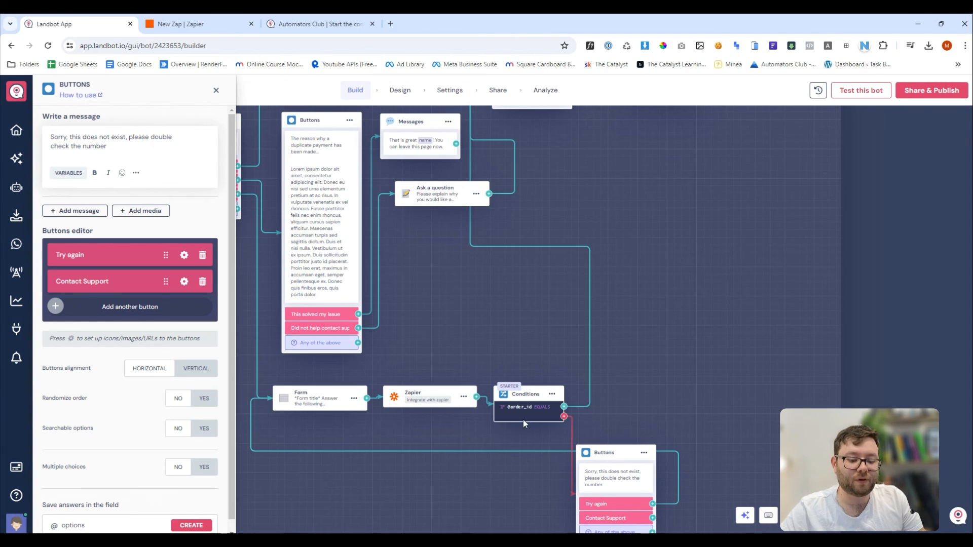
{"action": "scroll", "coordinate": [557, 450], "scroll_direction": "down", "scroll_amount": 1}
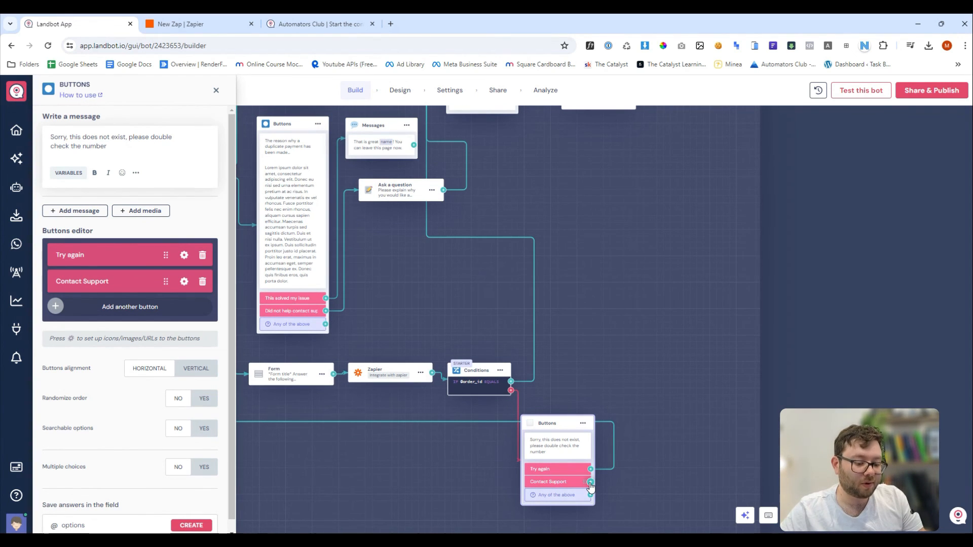
{"action": "left_click_drag", "start_coordinate": [591, 486], "coordinate": [612, 452]}
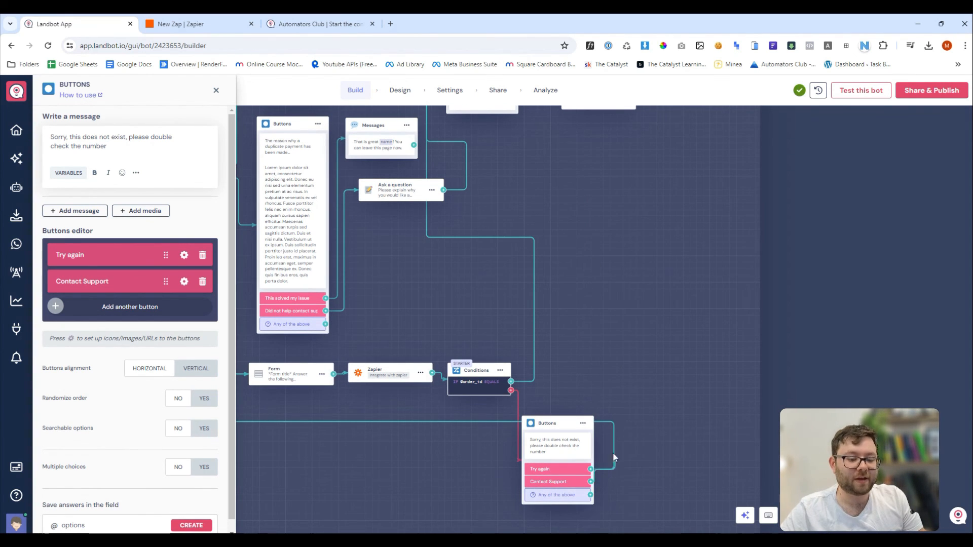
{"action": "left_click_drag", "start_coordinate": [607, 386], "coordinate": [478, 108]}
{"action": "scroll", "coordinate": [521, 182], "scroll_direction": "up", "scroll_amount": 2}
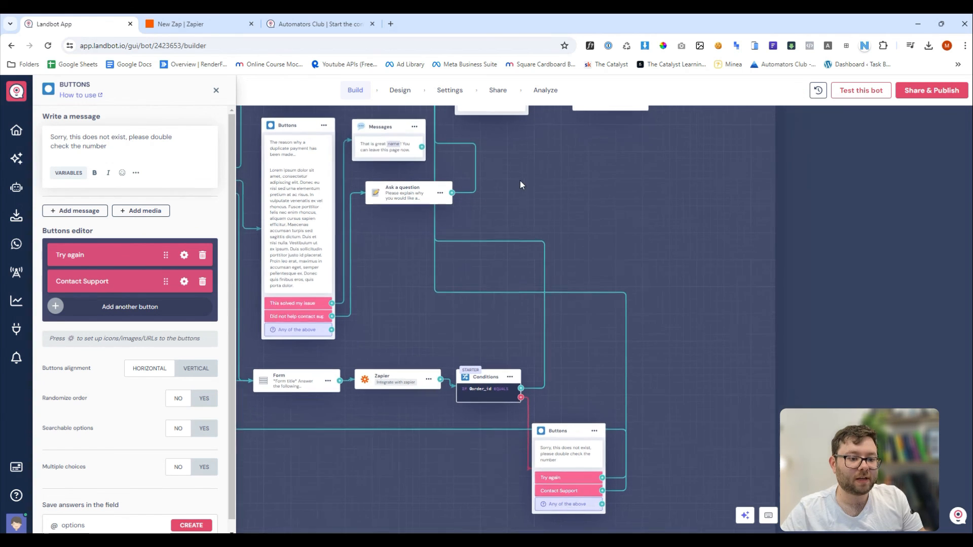
{"action": "scroll", "coordinate": [589, 195], "scroll_direction": "up", "scroll_amount": 2}
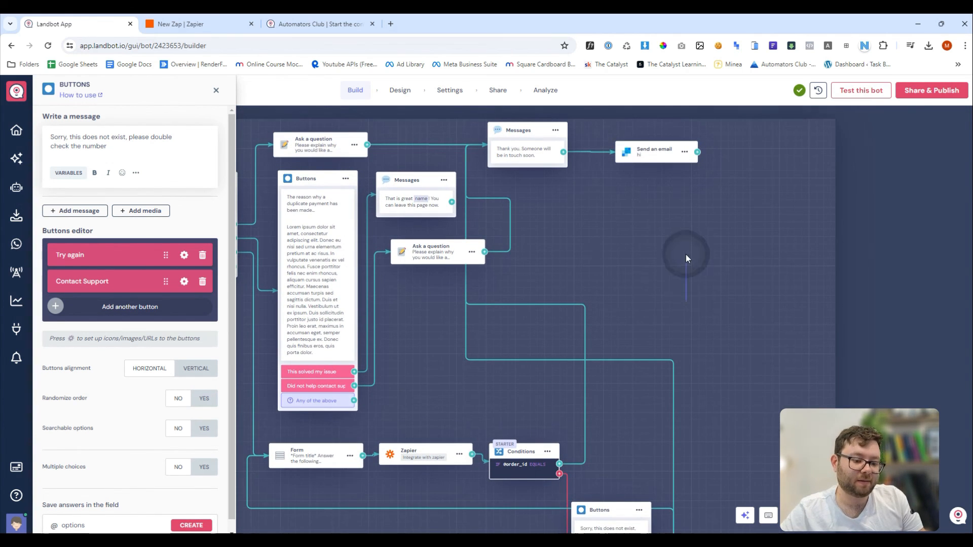
{"action": "scroll", "coordinate": [504, 277], "scroll_direction": "down", "scroll_amount": 2}
{"action": "left_click_drag", "start_coordinate": [505, 268], "coordinate": [694, 233]}
{"action": "left_click_drag", "start_coordinate": [309, 308], "coordinate": [366, 342]}
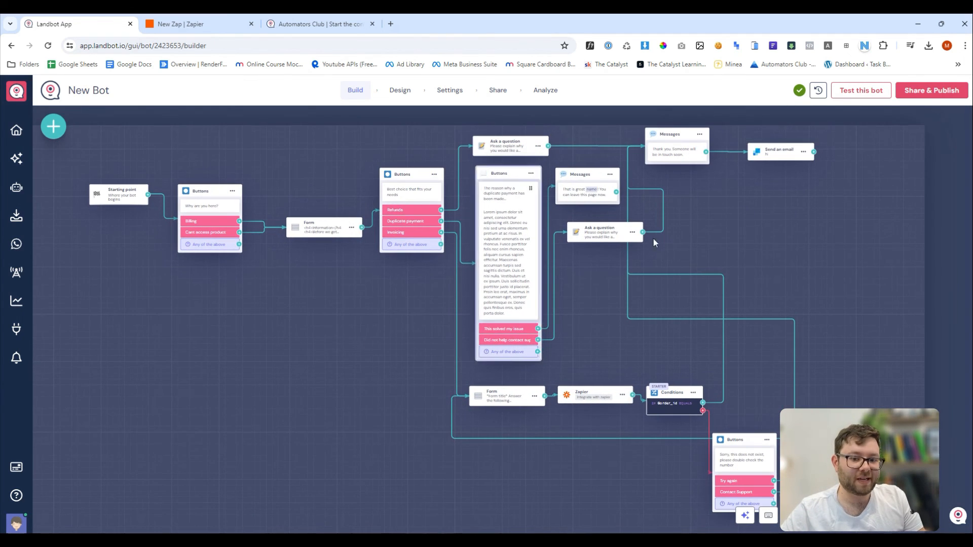
Publish the bot, copy its shareable link, and switch to the live chat.
{"action": "left_click", "coordinate": [935, 97]}
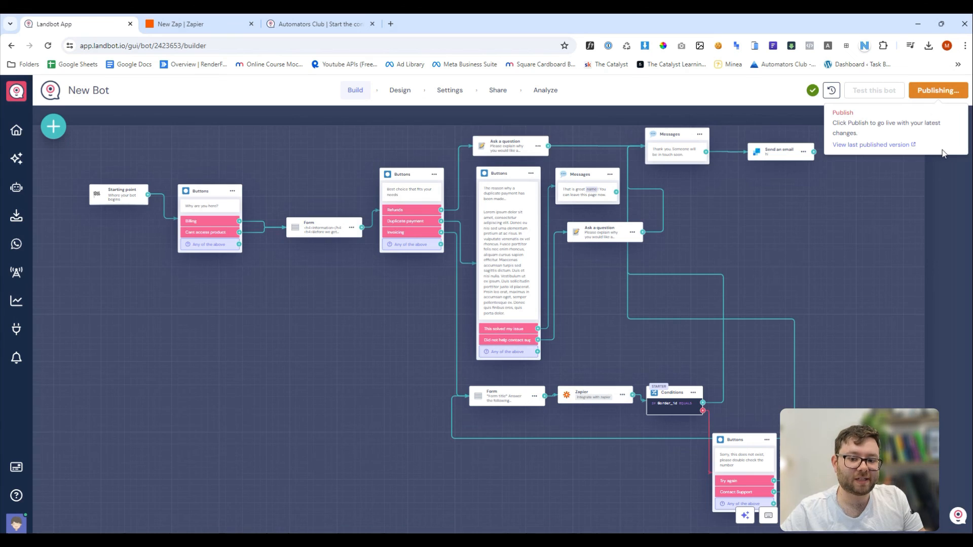
{"action": "left_click", "coordinate": [638, 290]}
{"action": "left_click", "coordinate": [292, 26]}
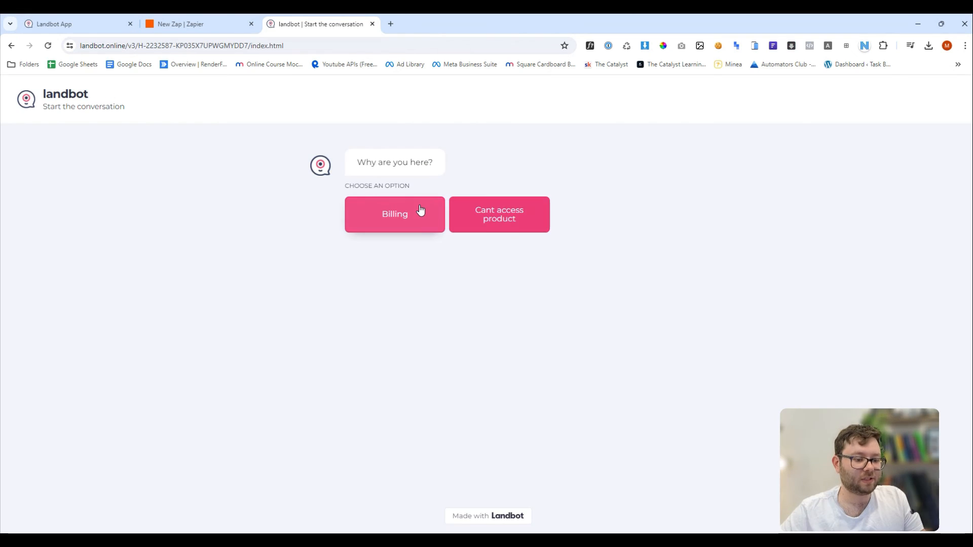
In the live chat, choose Cant access product, submit the contact form, pick Invoicing, and submit an order ID.
{"action": "left_click", "coordinate": [499, 220]}
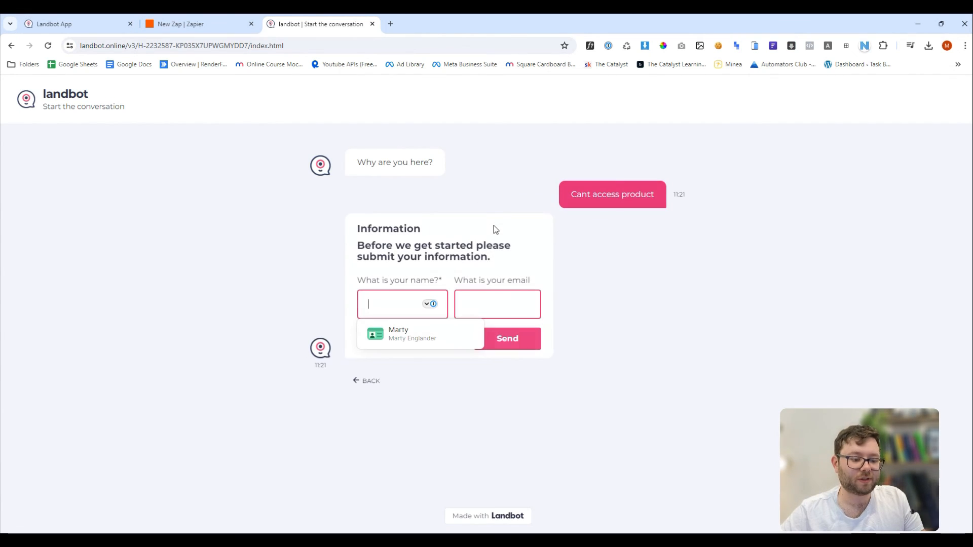
{"action": "left_click", "coordinate": [401, 332]}
{"action": "left_click", "coordinate": [512, 343]}
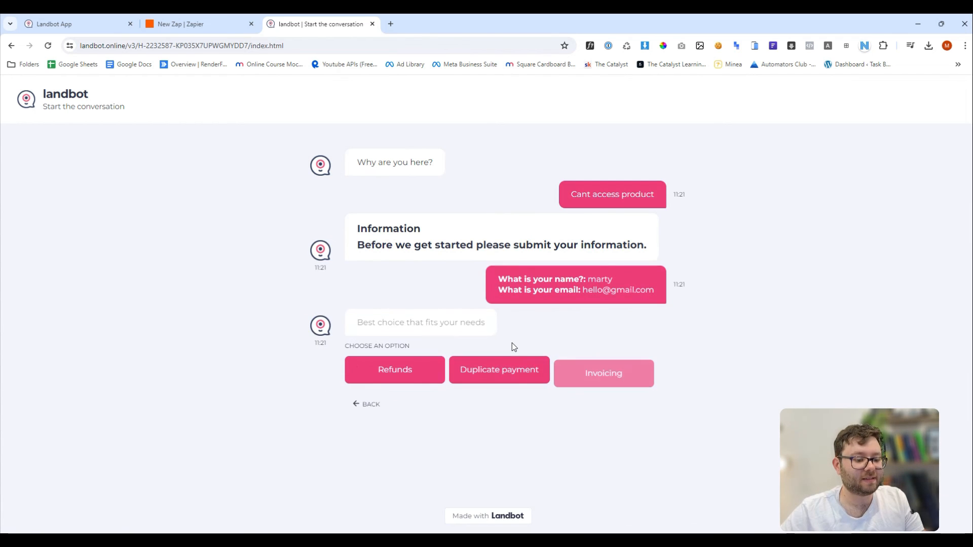
{"action": "left_click", "coordinate": [590, 366]}
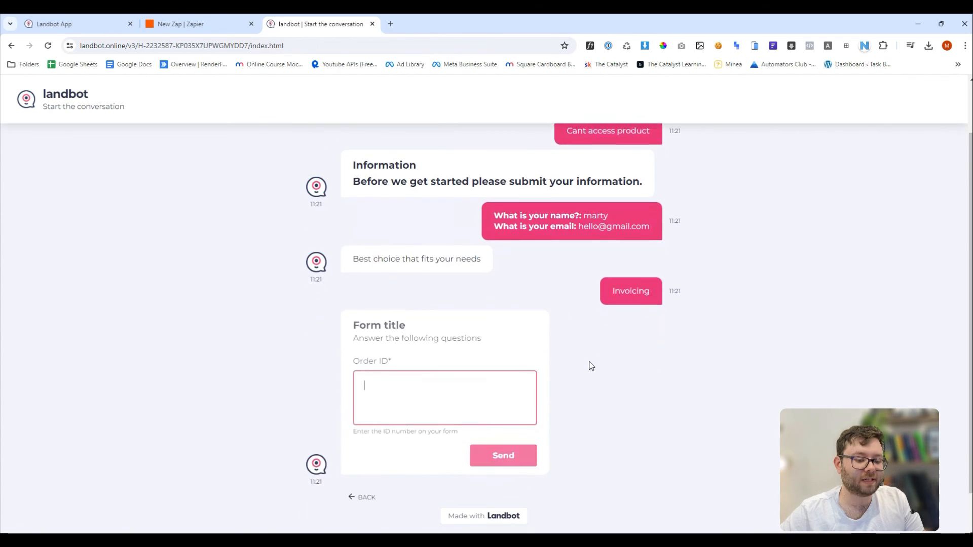
{"action": "type", "text": "3894738328409"}
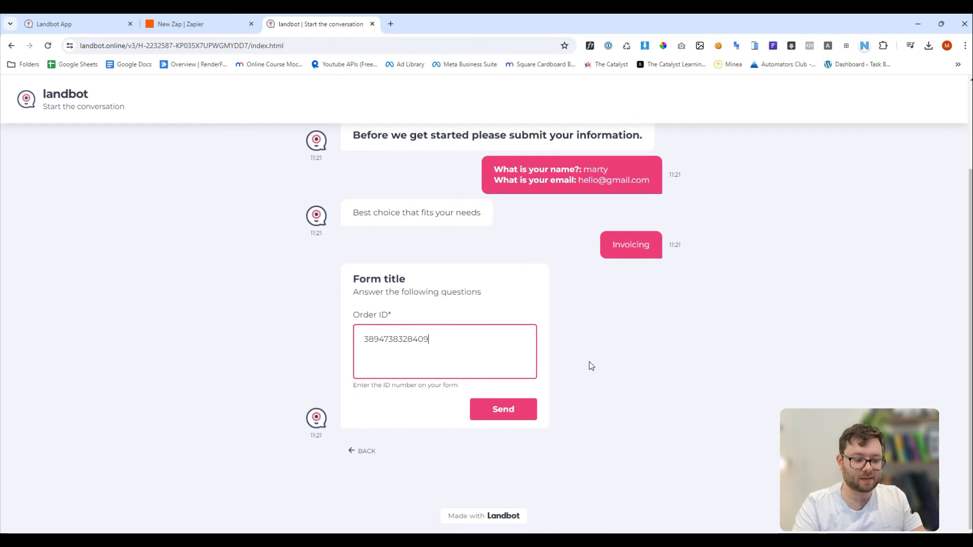
{"action": "key", "text": "Return"}
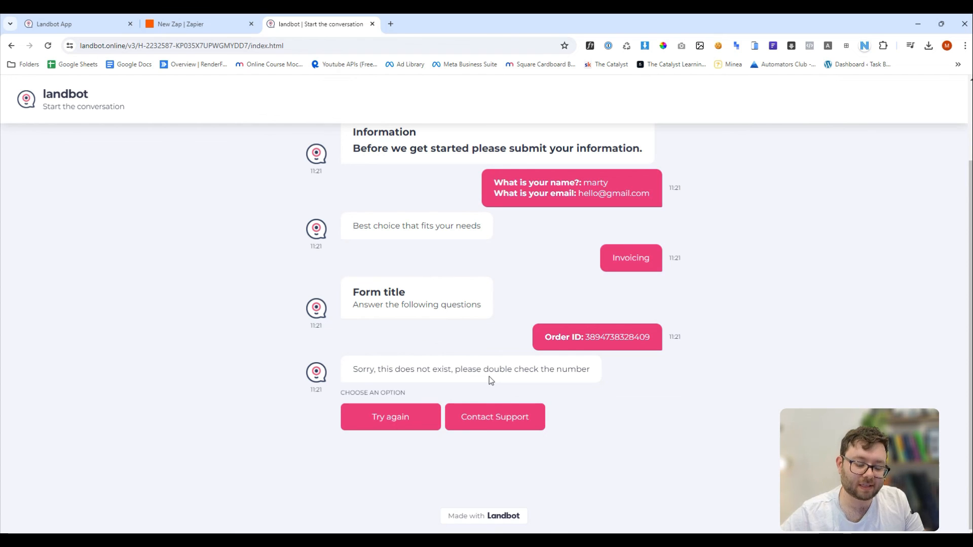
Choose Try again, resubmit the same copied order ID, then choose Contact Support.
{"action": "left_click", "coordinate": [405, 420]}
{"action": "double_click", "coordinate": [587, 181]}
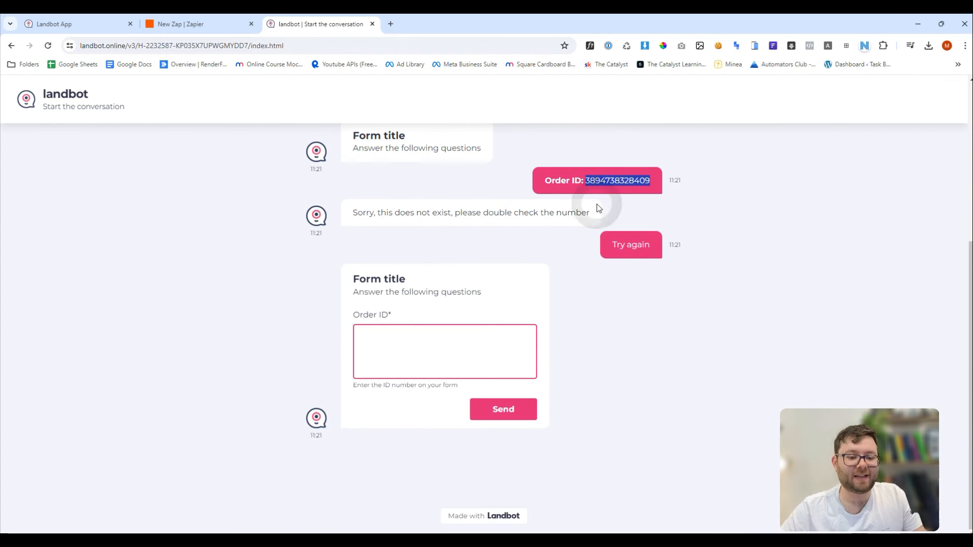
{"action": "key", "text": "ctrl+c"}
{"action": "left_click", "coordinate": [454, 354]}
{"action": "key", "text": "ctrl+v"}
{"action": "left_click", "coordinate": [513, 413]}
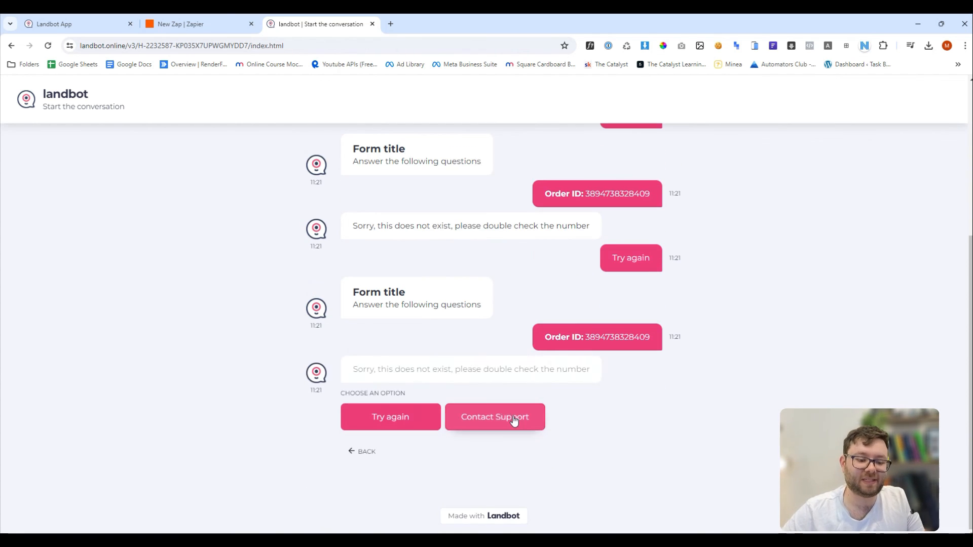
{"action": "left_click", "coordinate": [477, 421]}
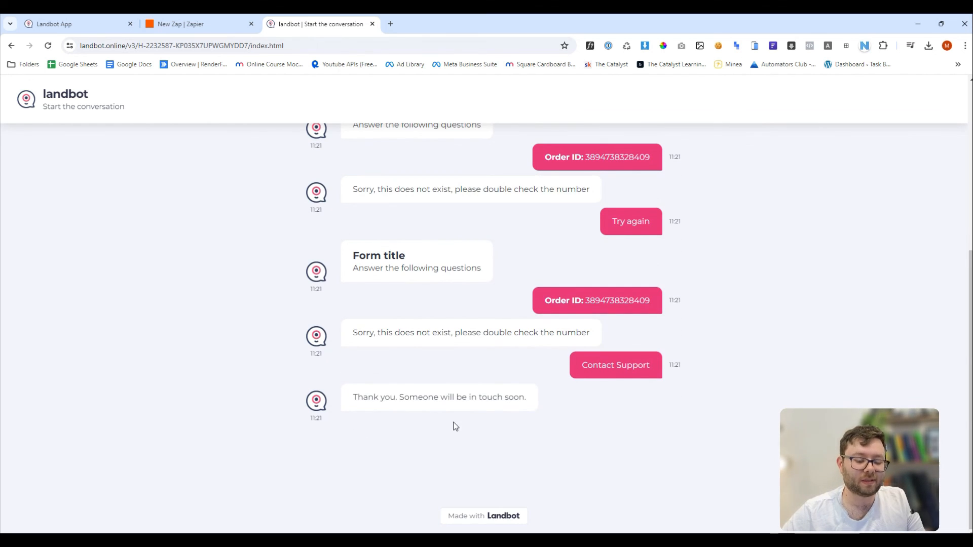